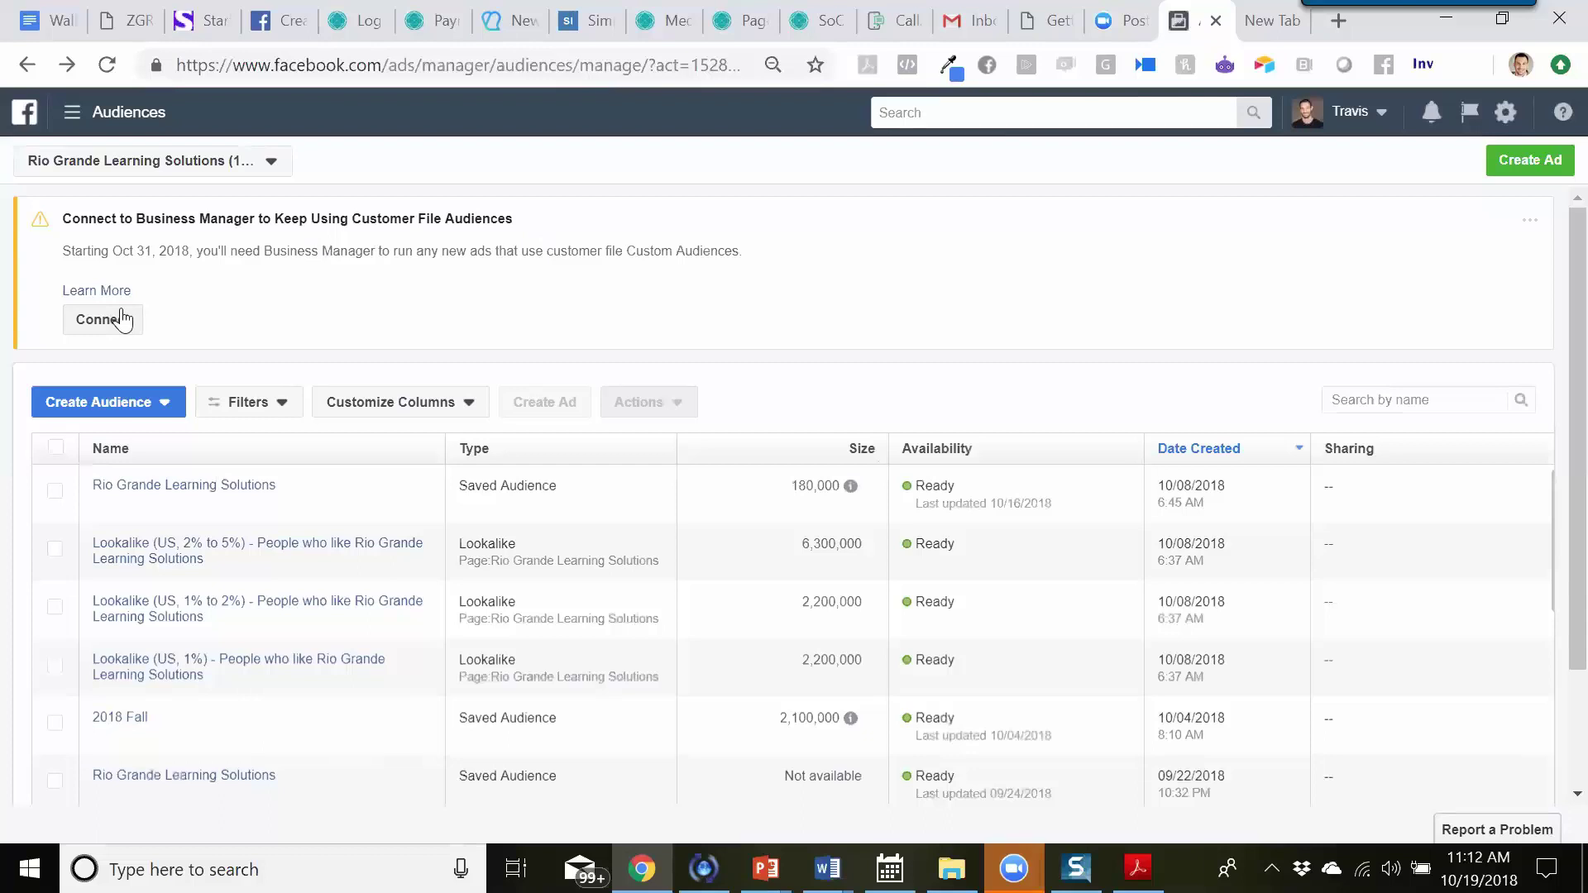
# - Highlight the words 'Business Manager' in the notice to check what it requires
pyautogui.moveTo(264, 252); pyautogui.dragTo(376, 252)
pyautogui.click(582, 250)
pyautogui.moveTo(263, 252); pyautogui.dragTo(377, 253)
pyautogui.click(361, 273)
# - Start a new Custom Audience built from a Customer File
pyautogui.click(178, 414)
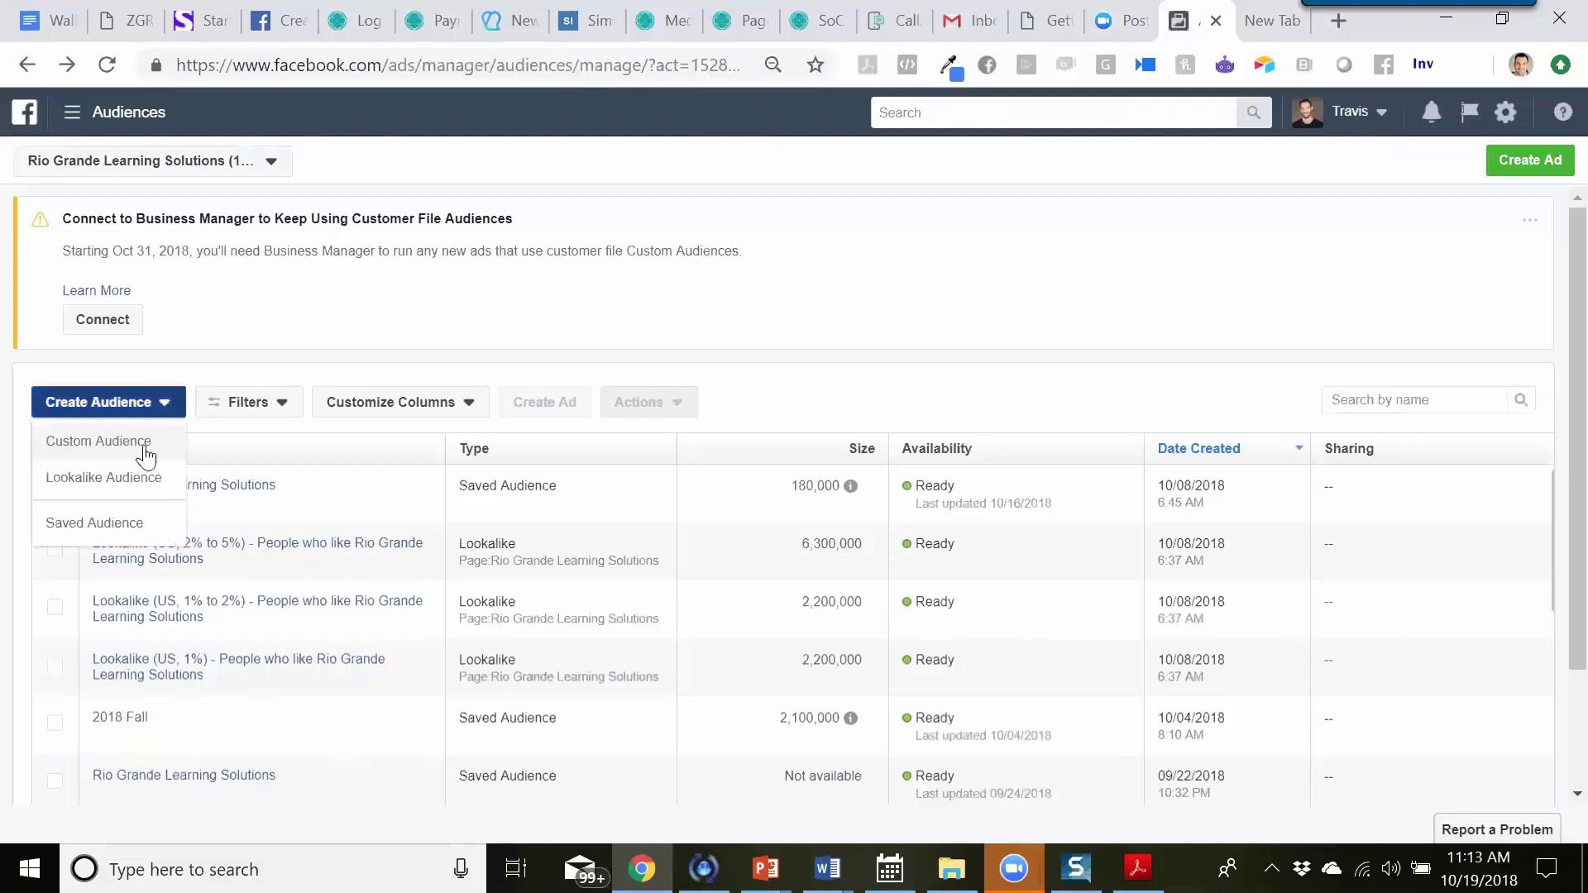
pyautogui.click(146, 455)
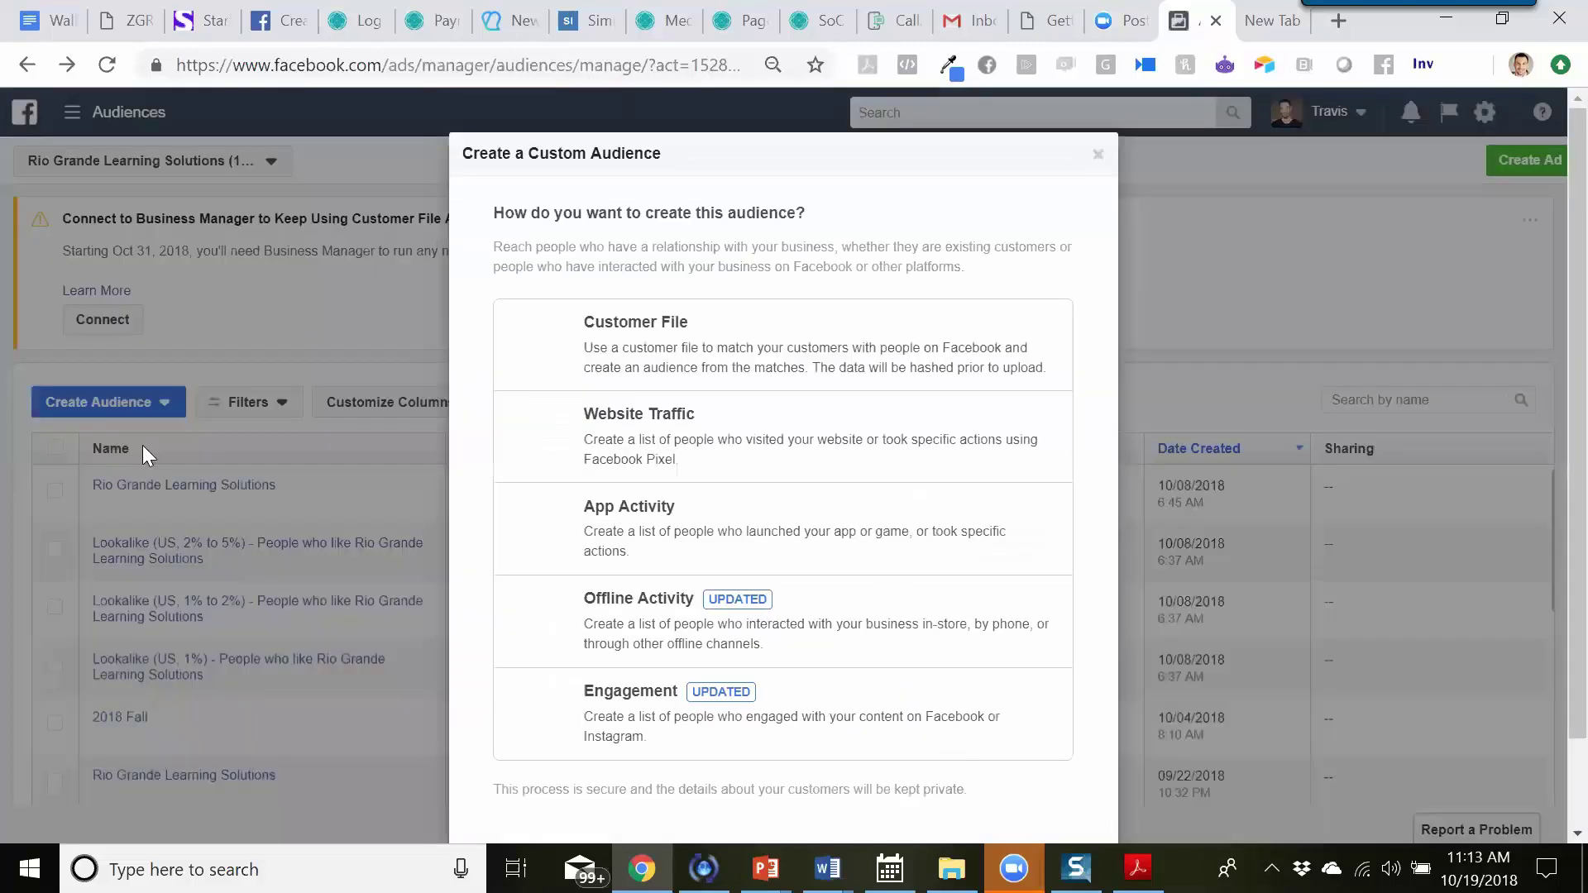
pyautogui.click(703, 361)
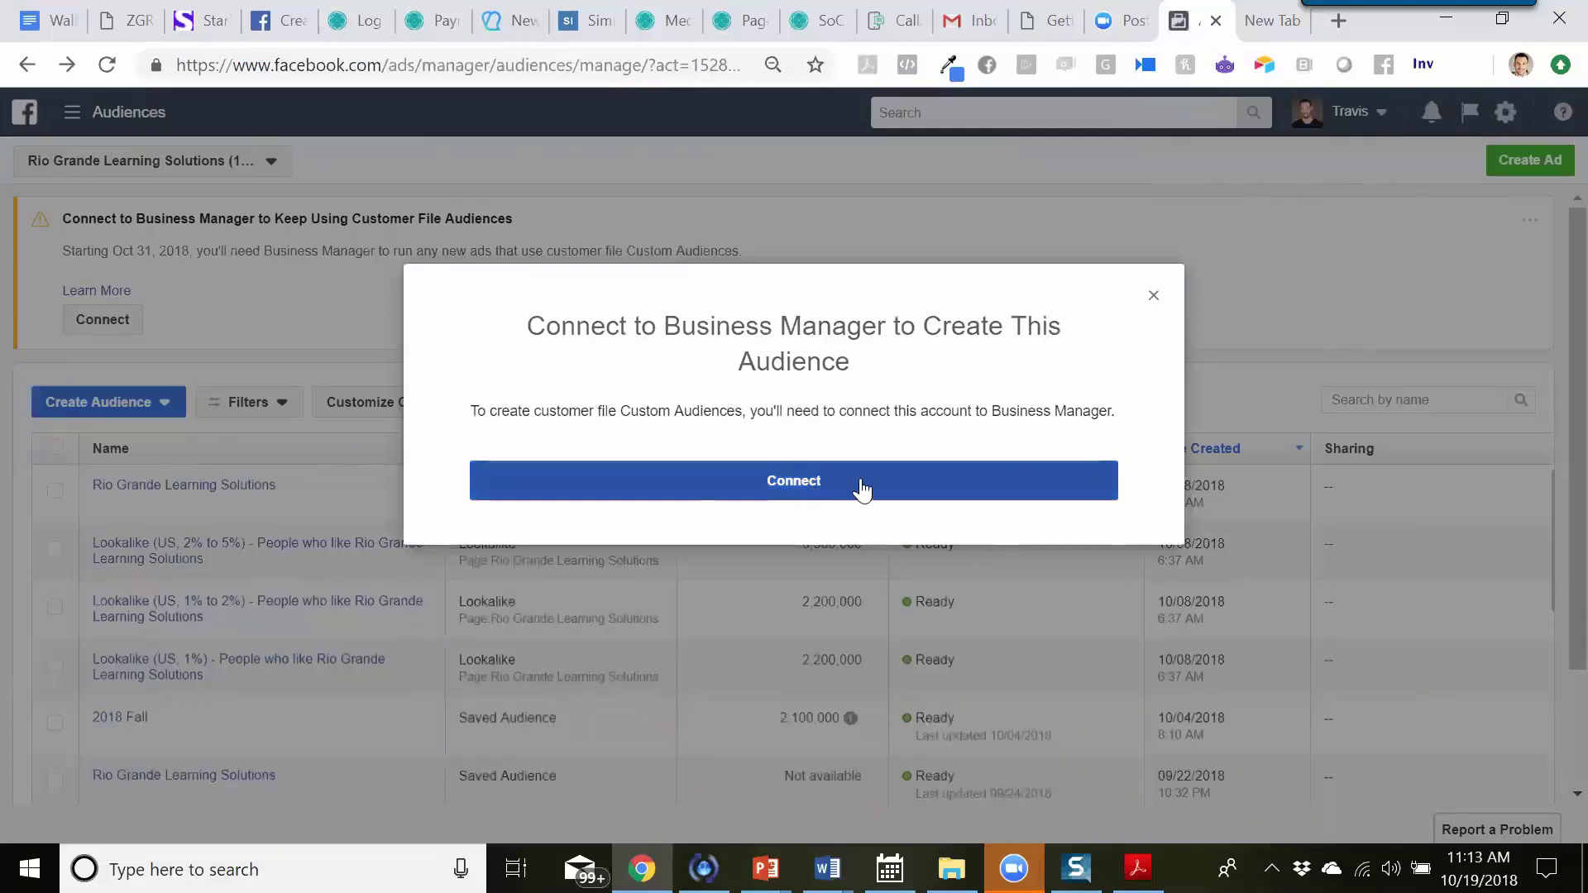
# - Connect the ad account to Business Manager and check which ad account is being moved
pyautogui.click(803, 496)
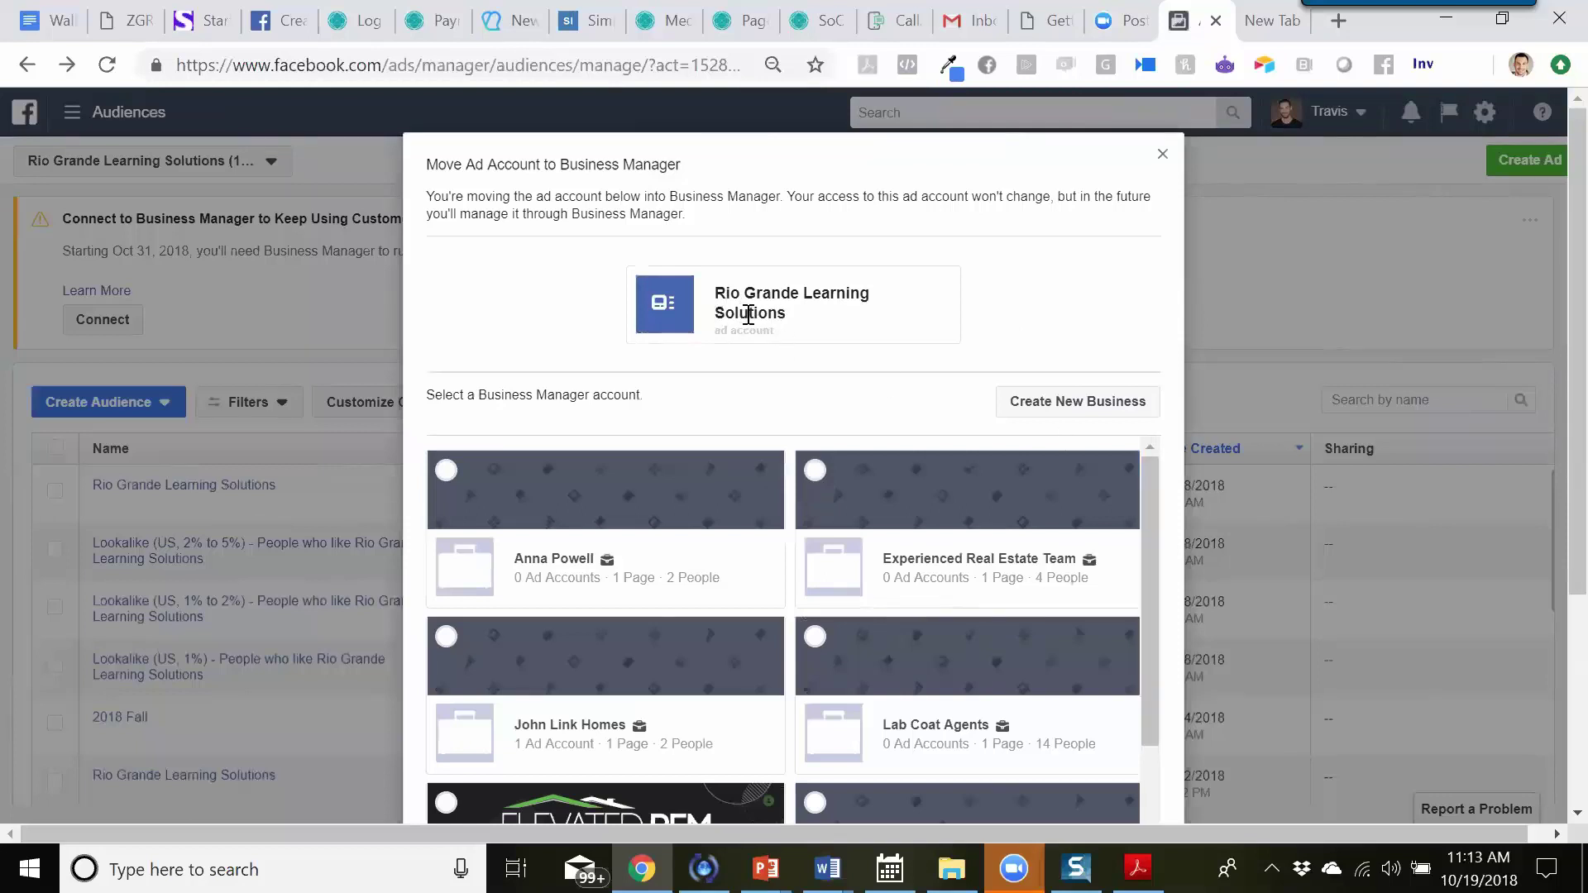
pyautogui.moveTo(1148, 487); pyautogui.dragTo(1137, 440)
pyautogui.moveTo(717, 294); pyautogui.dragTo(787, 323)
pyautogui.click(860, 398)
# - Scroll the business list and review the Rio Grande Learning Solutions account name and label
pyautogui.moveTo(1153, 526); pyautogui.dragTo(1173, 443)
pyautogui.tripleClick(787, 351)
pyautogui.click(787, 350)
pyautogui.moveTo(716, 295); pyautogui.dragTo(779, 318)
pyautogui.click(781, 333)
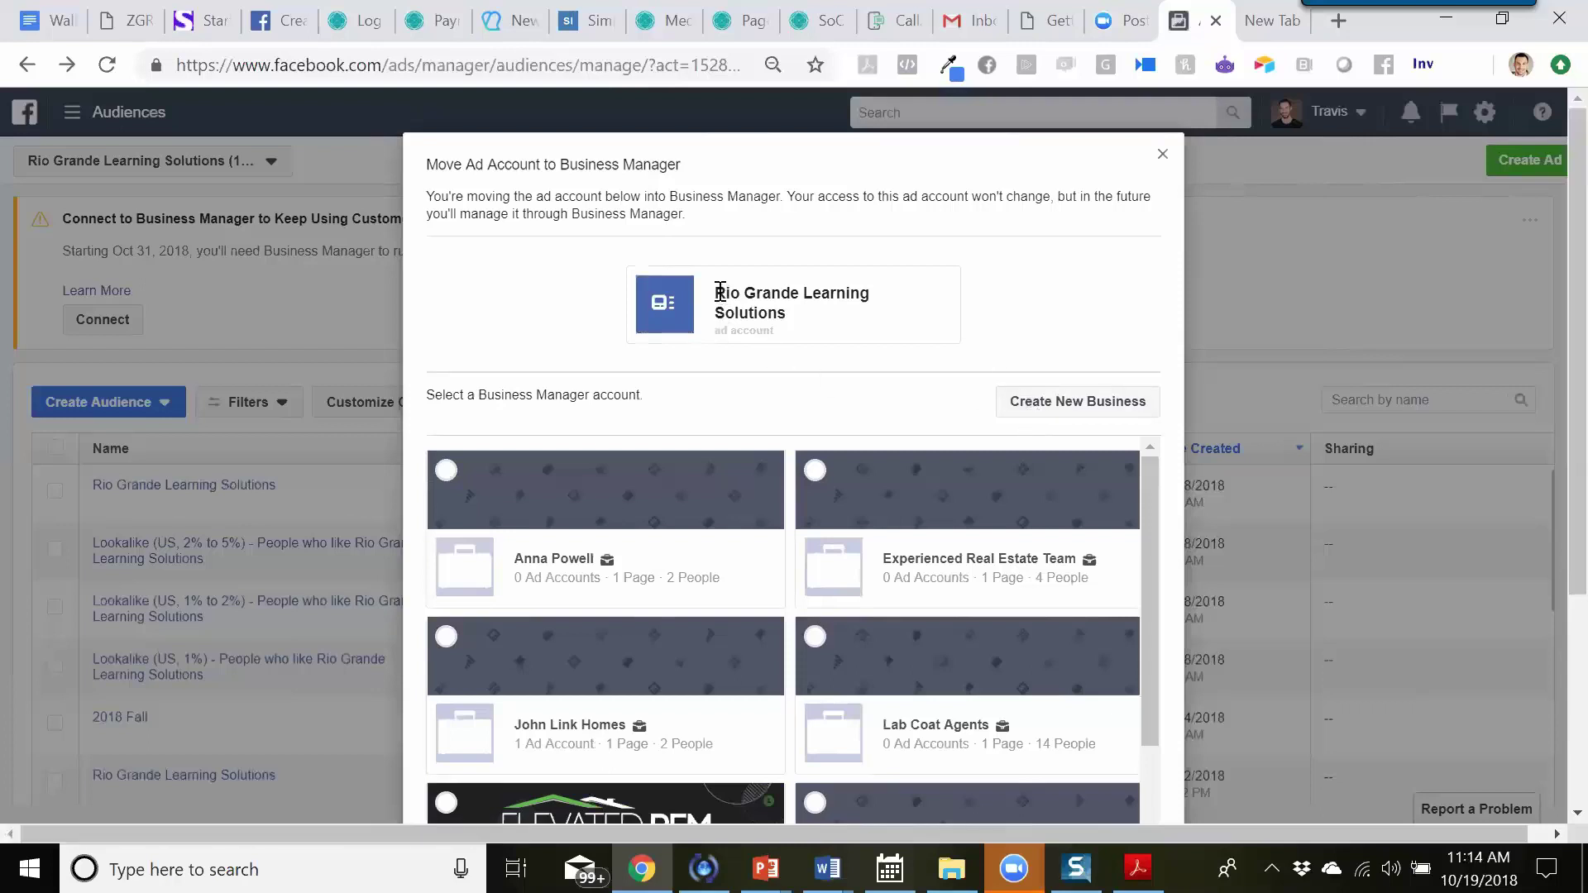
# - Copy the Rio Grande Learning Solutions ad account name and start creating a new business
pyautogui.moveTo(716, 295); pyautogui.dragTo(787, 319)
pyautogui.rightClick(777, 309)
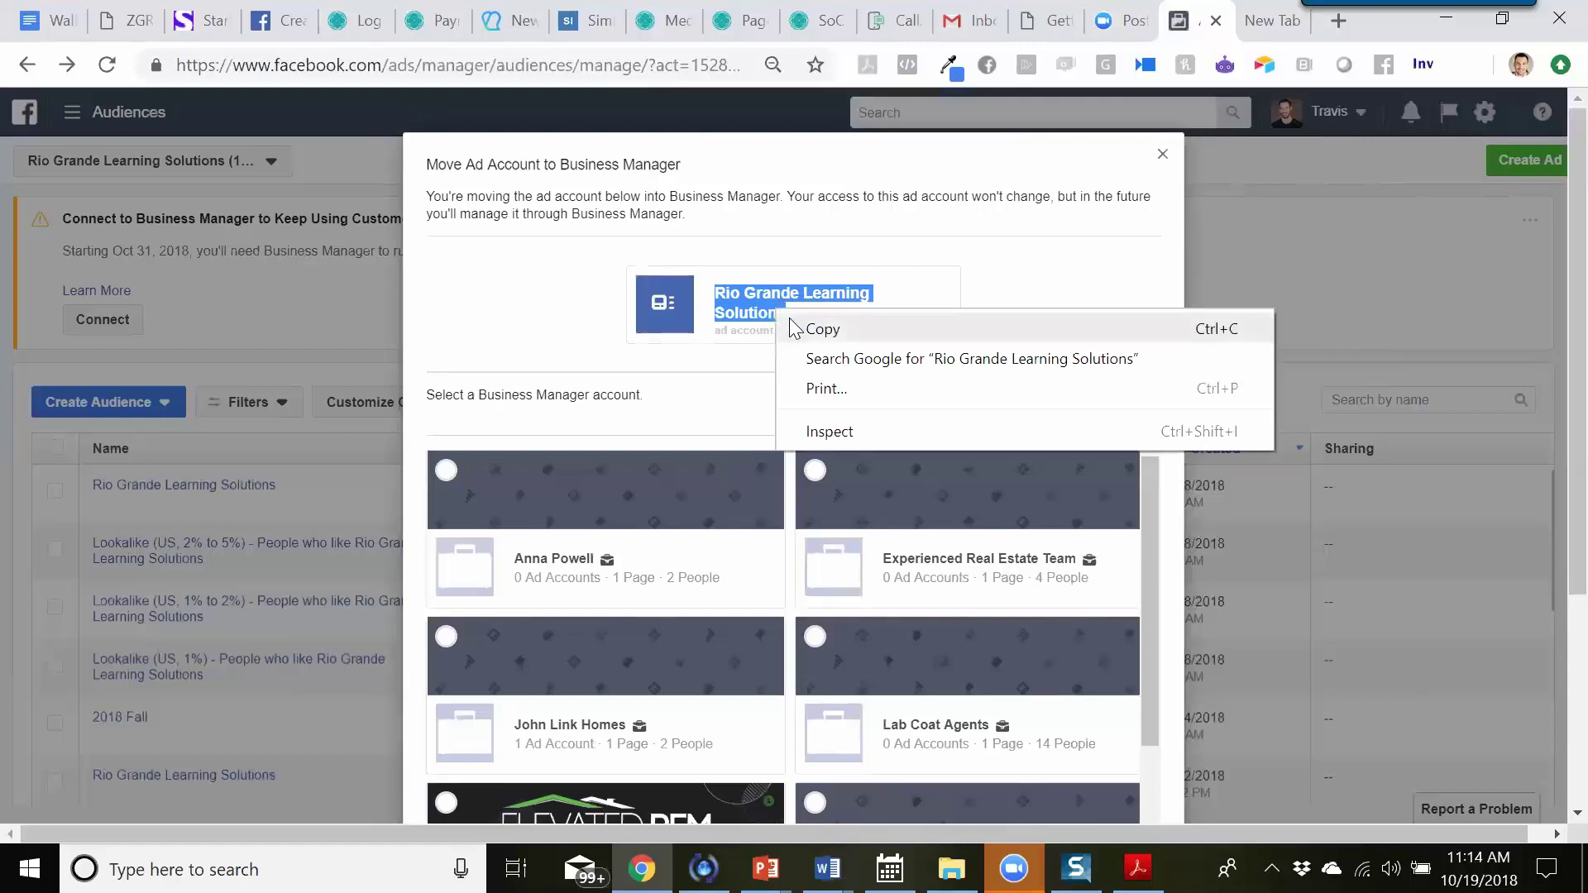
pyautogui.click(819, 327)
pyautogui.click(1026, 402)
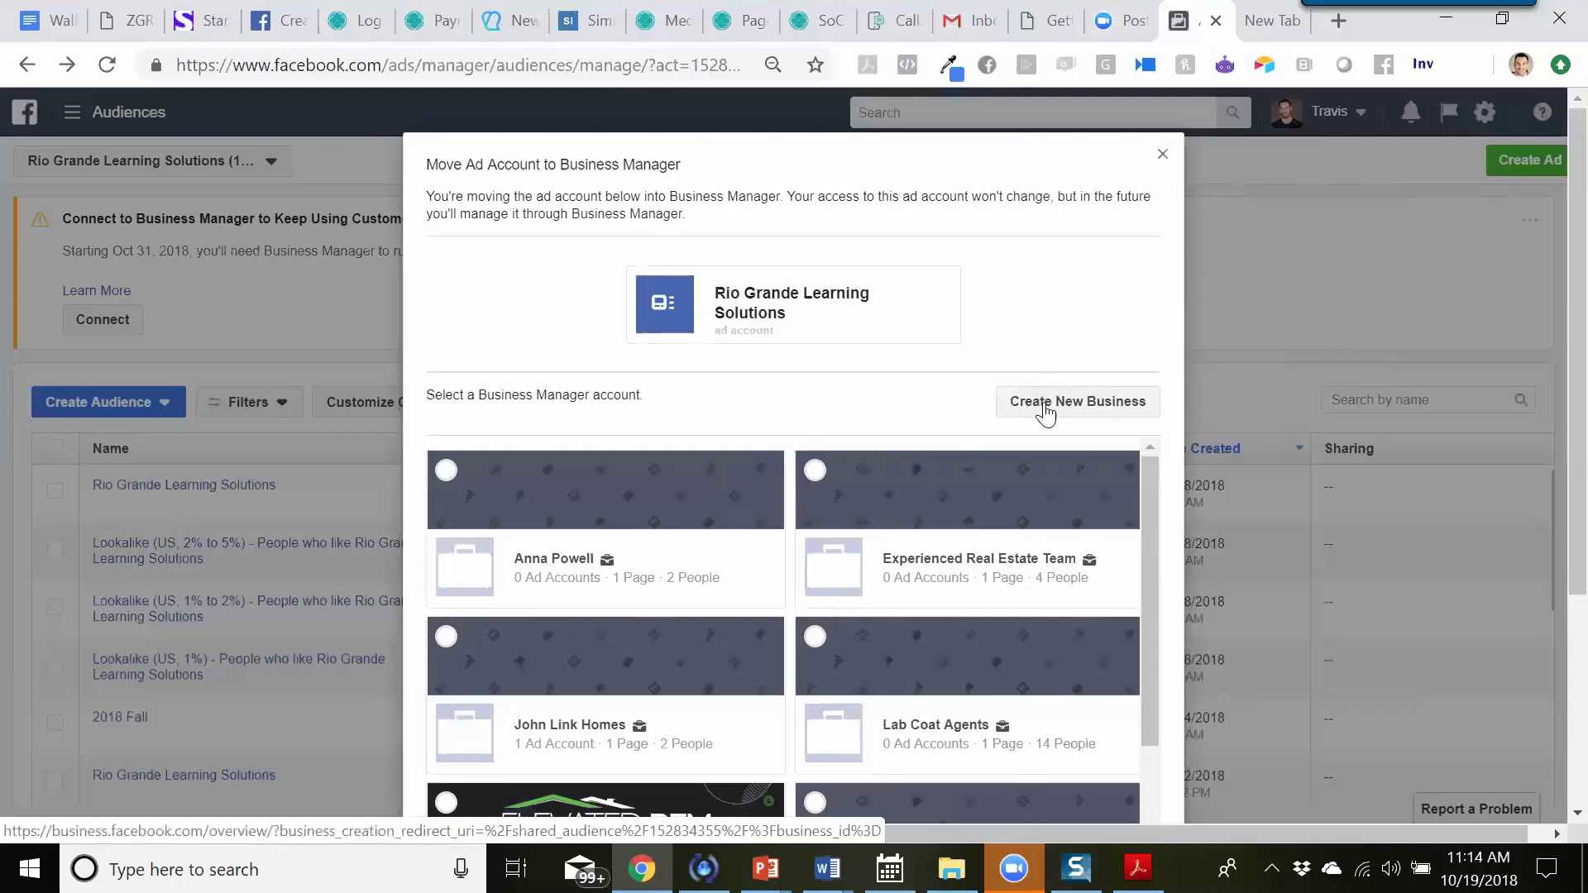
pyautogui.click(1046, 405)
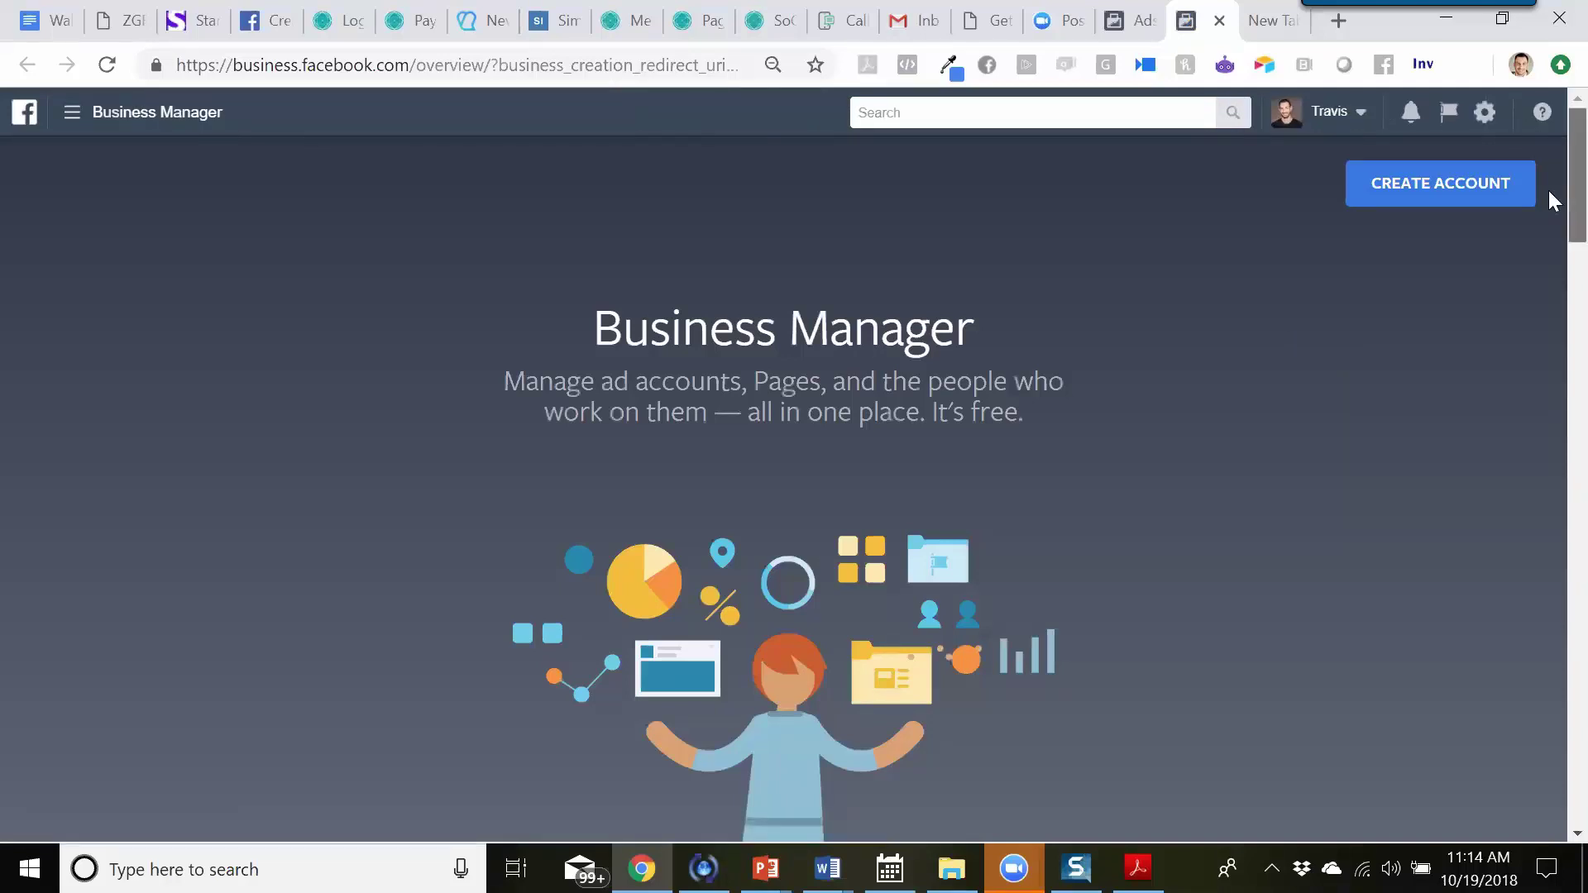
# - Scroll the Business Manager overview page and begin creating a Business Manager account
pyautogui.scroll(-9, 1550, 207)
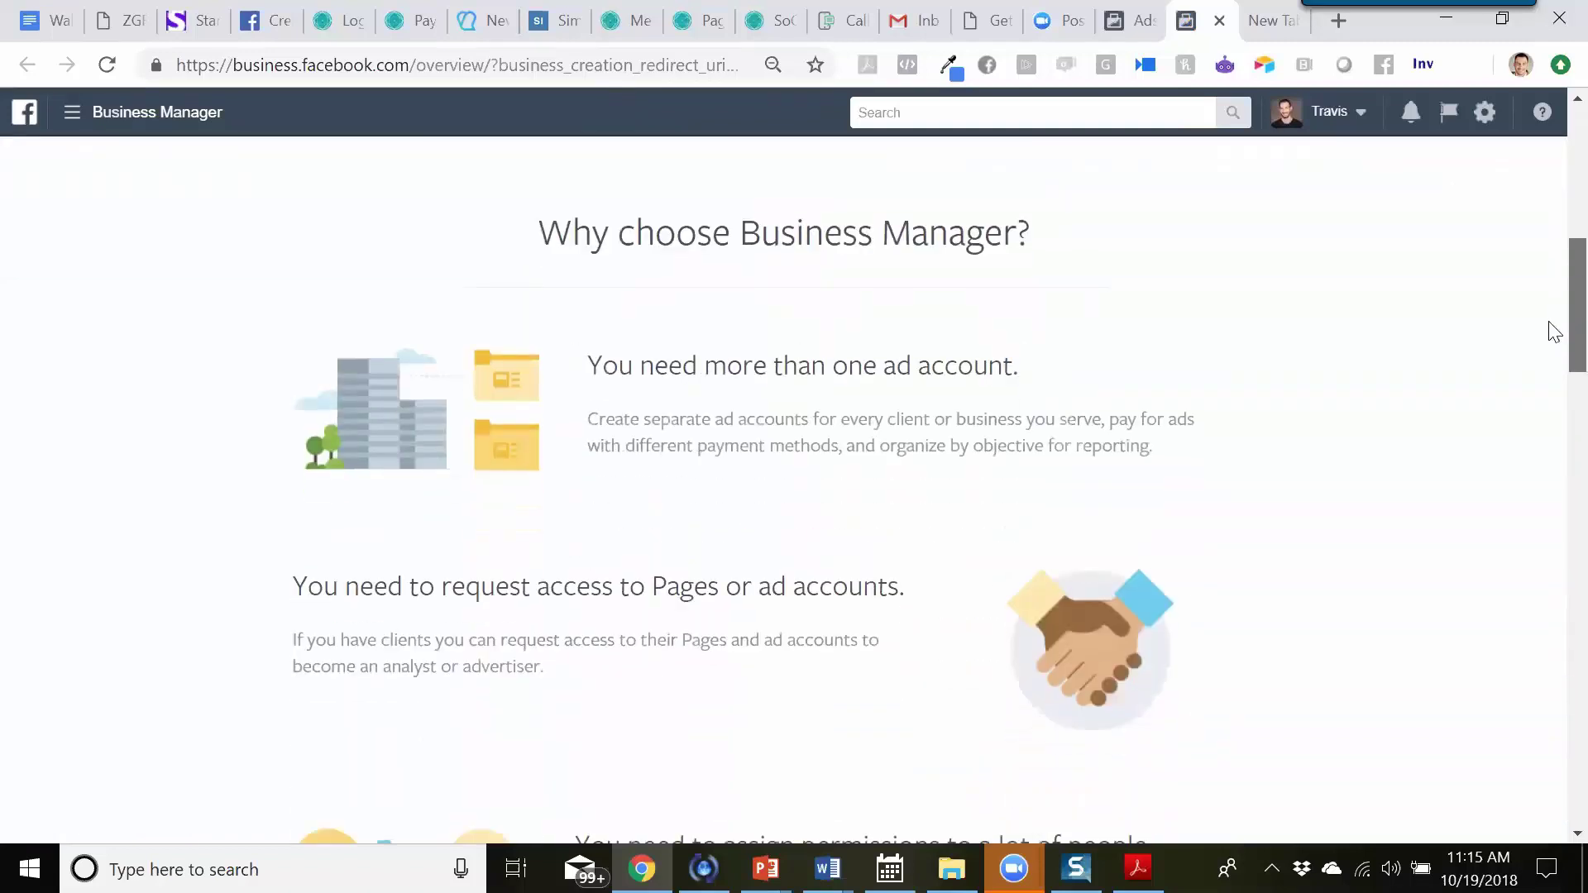
pyautogui.scroll(-4, 1553, 330)
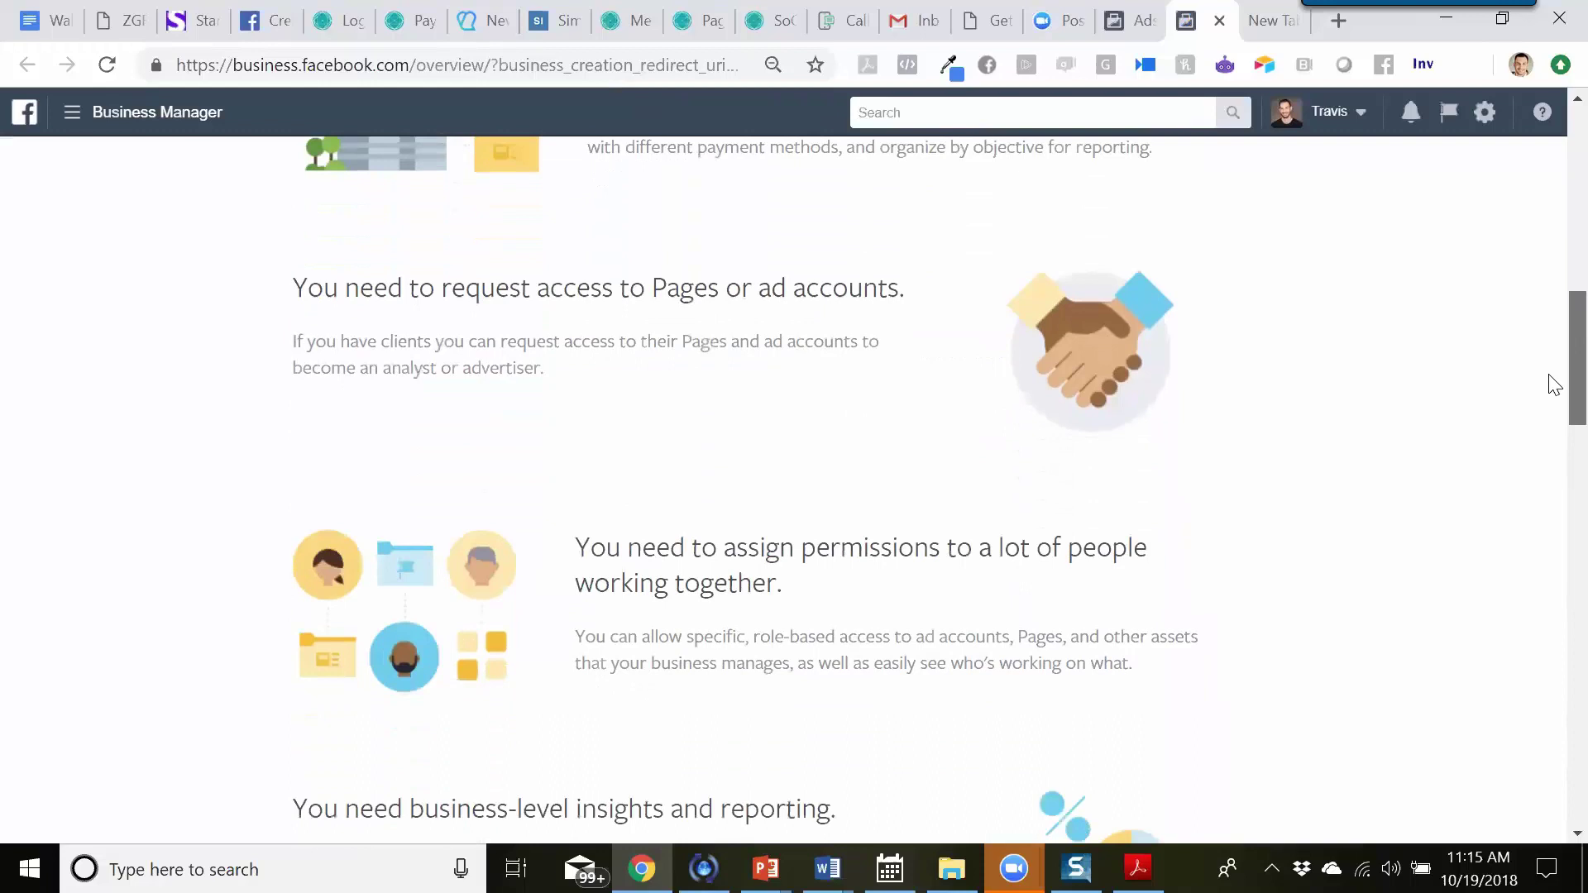
pyautogui.scroll(-9, 1550, 408)
pyautogui.scroll(-15, 1552, 559)
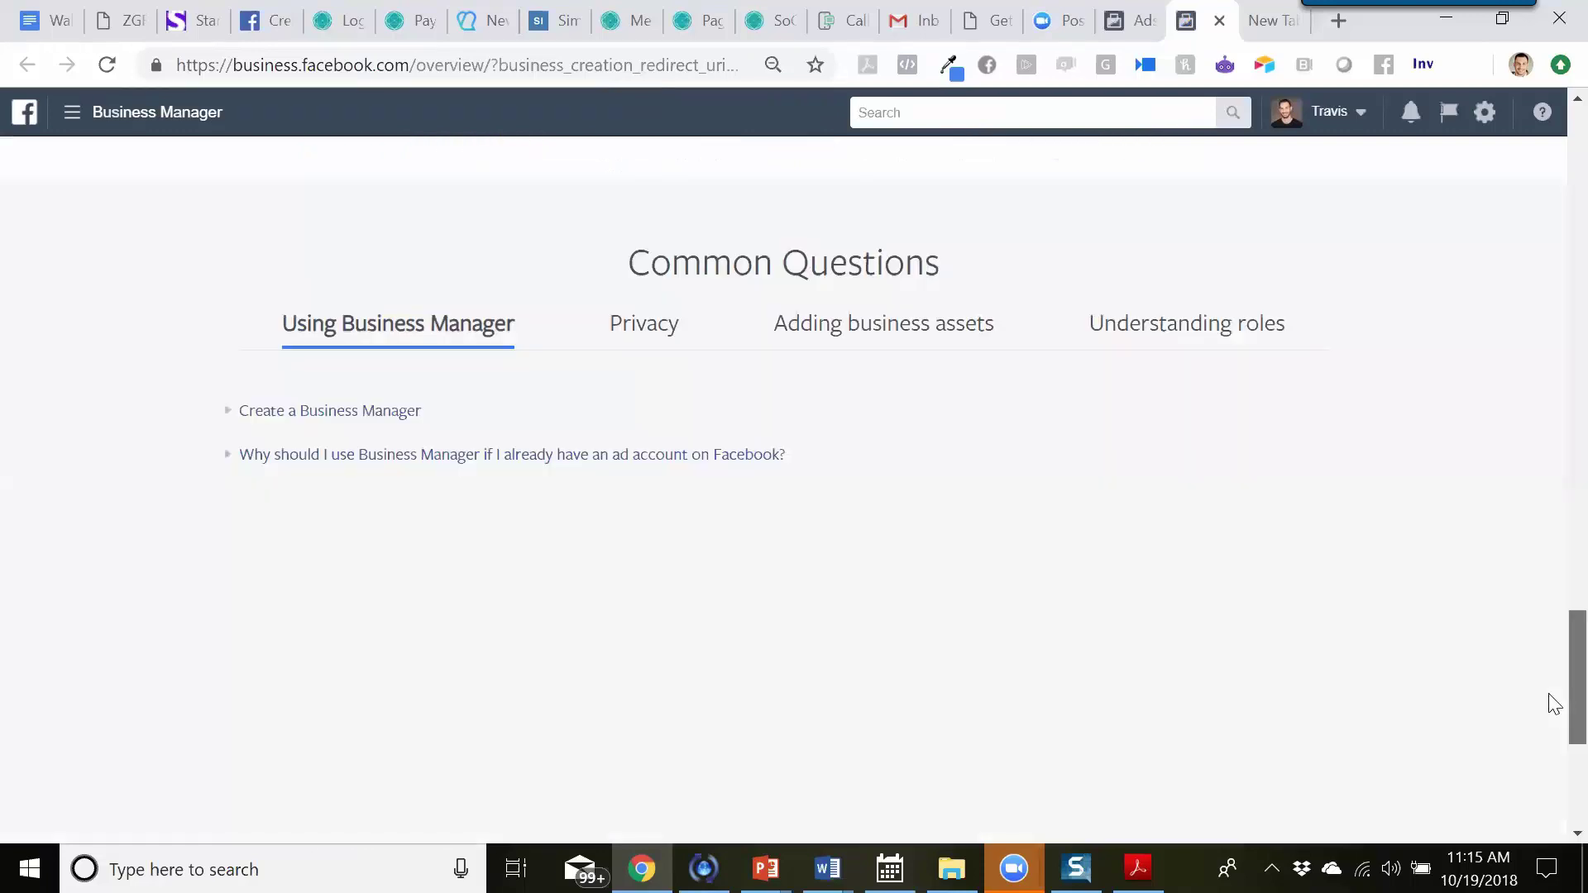
pyautogui.scroll(20, 1550, 497)
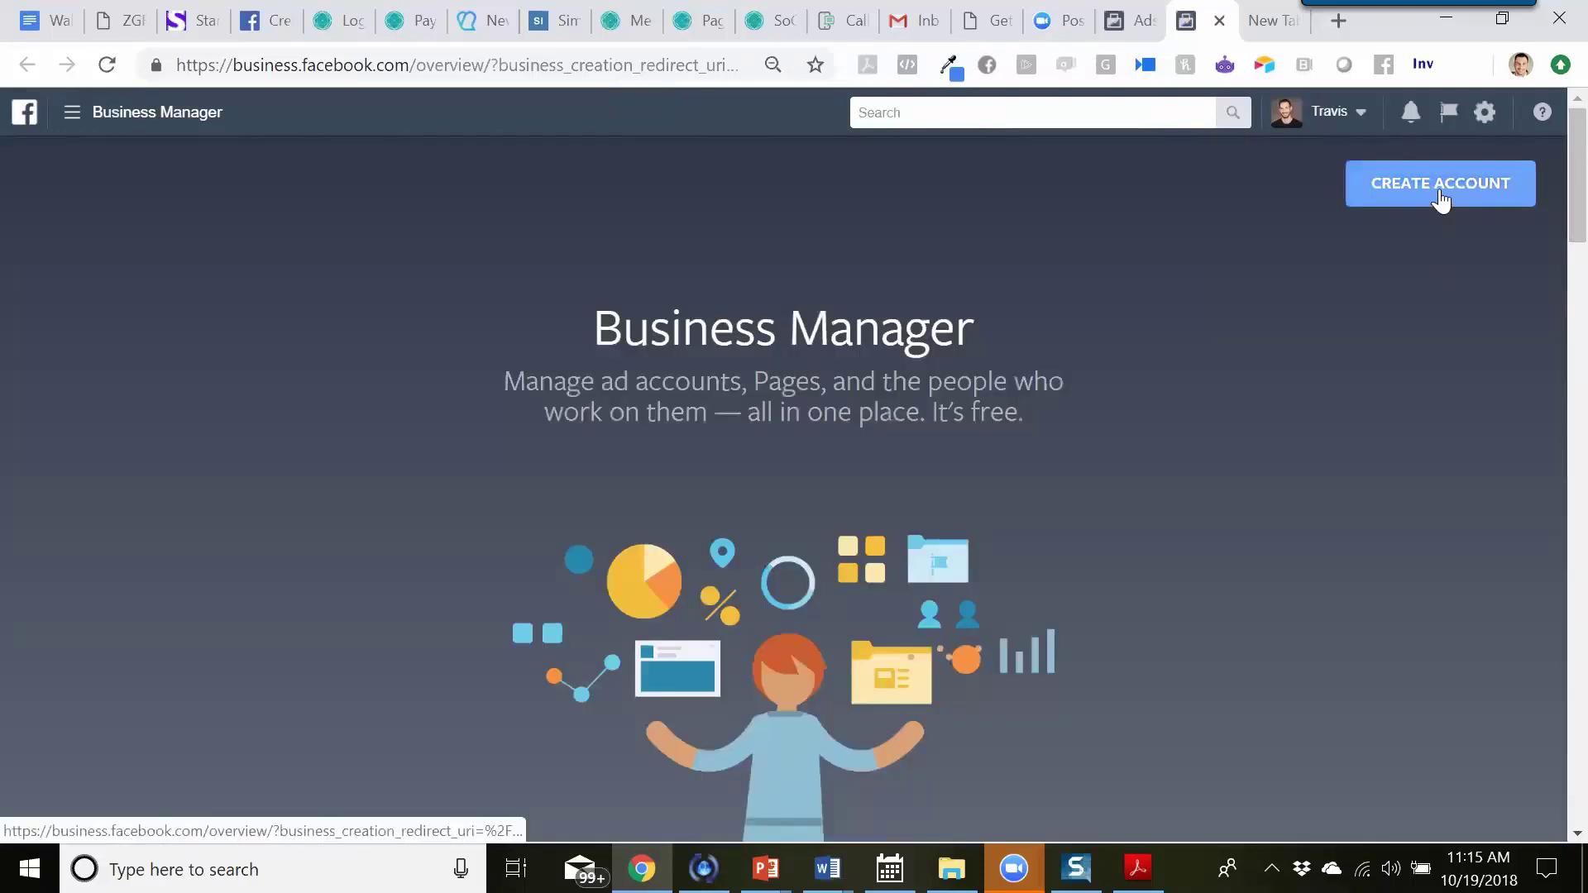
pyautogui.click(1439, 189)
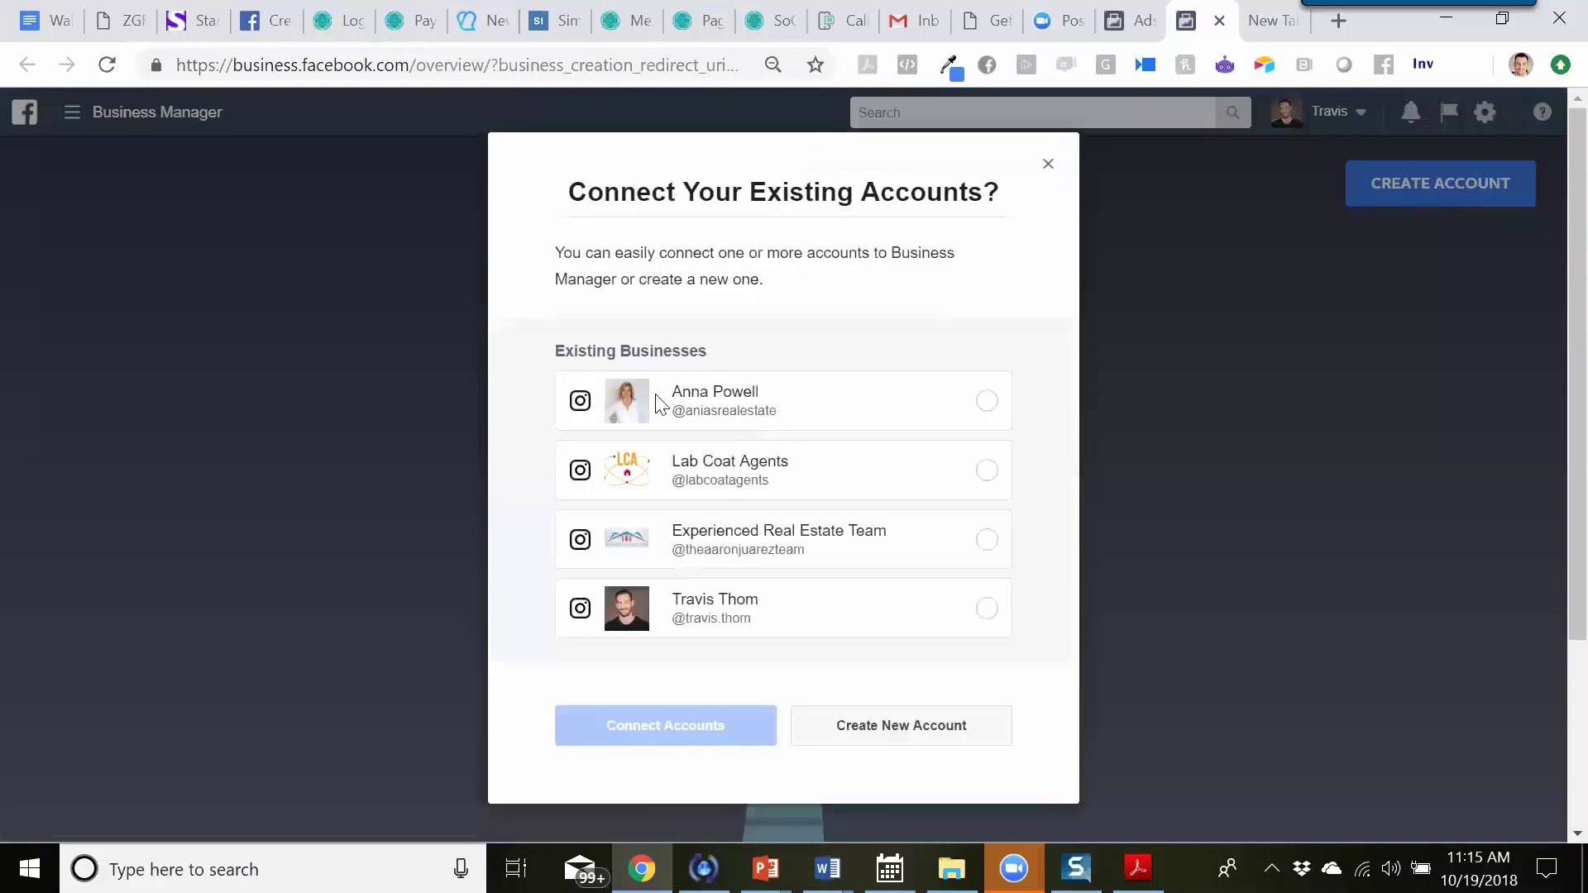
# - Choose a brand-new business and paste 'Rio Grande Learning Solutions' as its business name
pyautogui.scroll(-3, 929, 451)
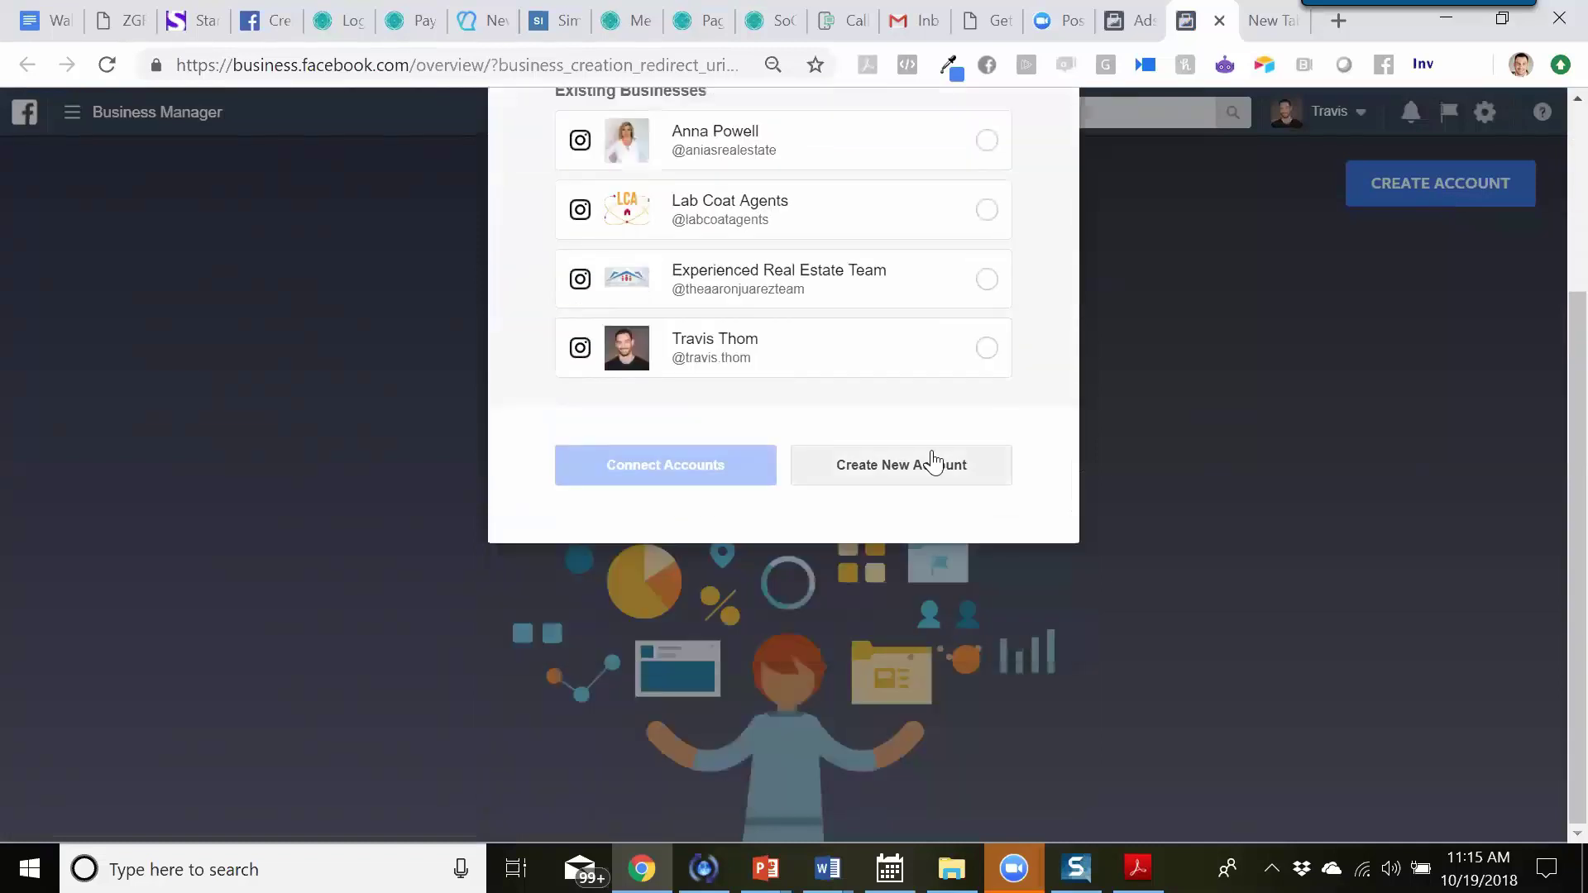
pyautogui.click(915, 483)
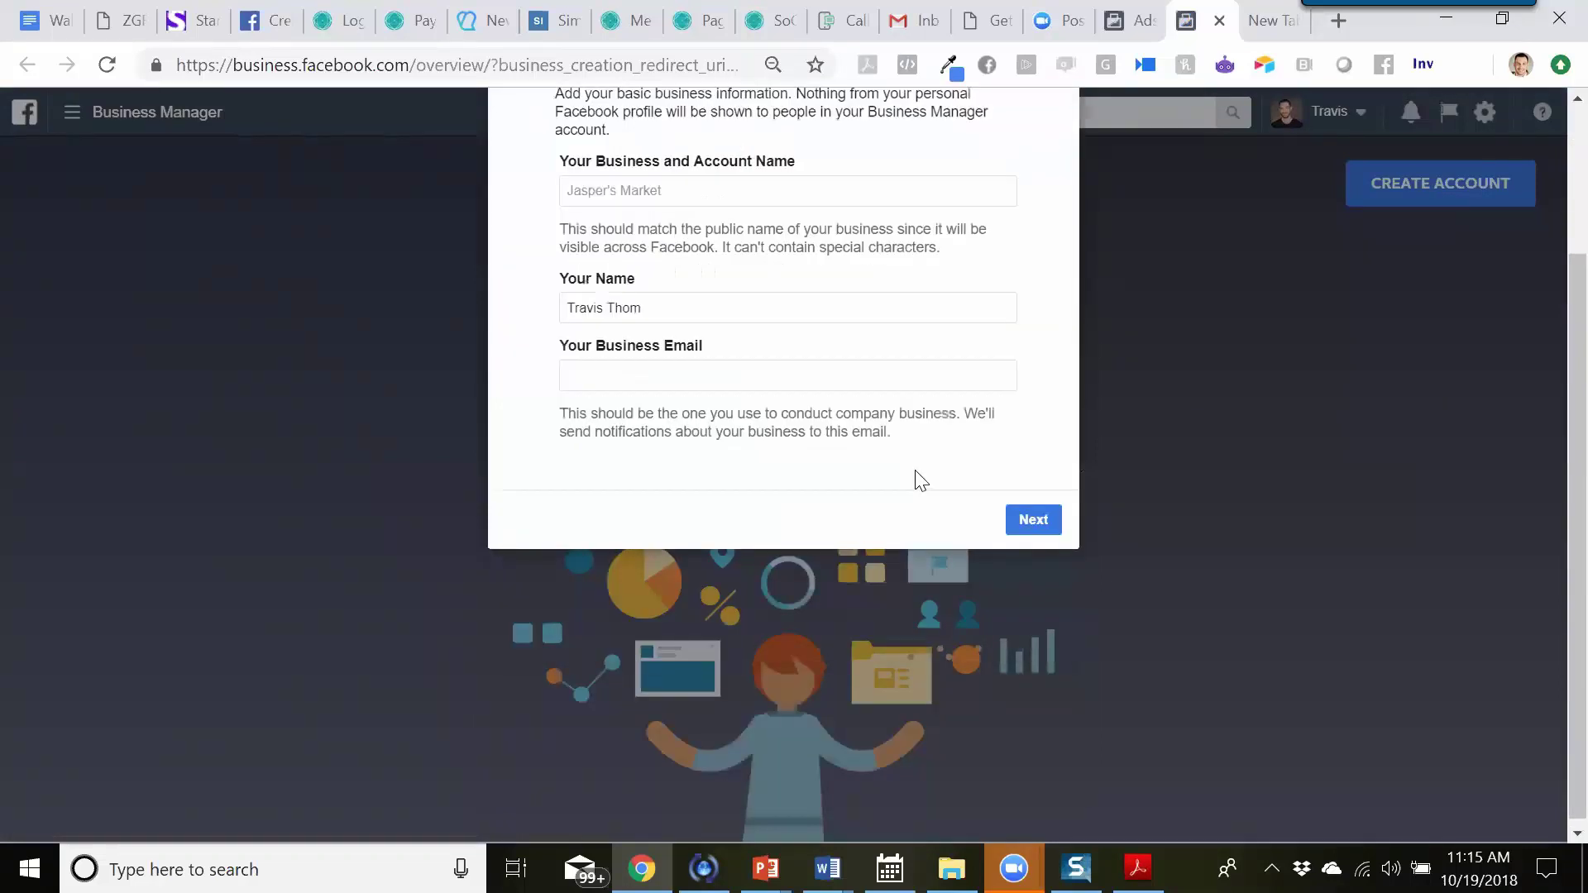
pyautogui.rightClick(653, 393)
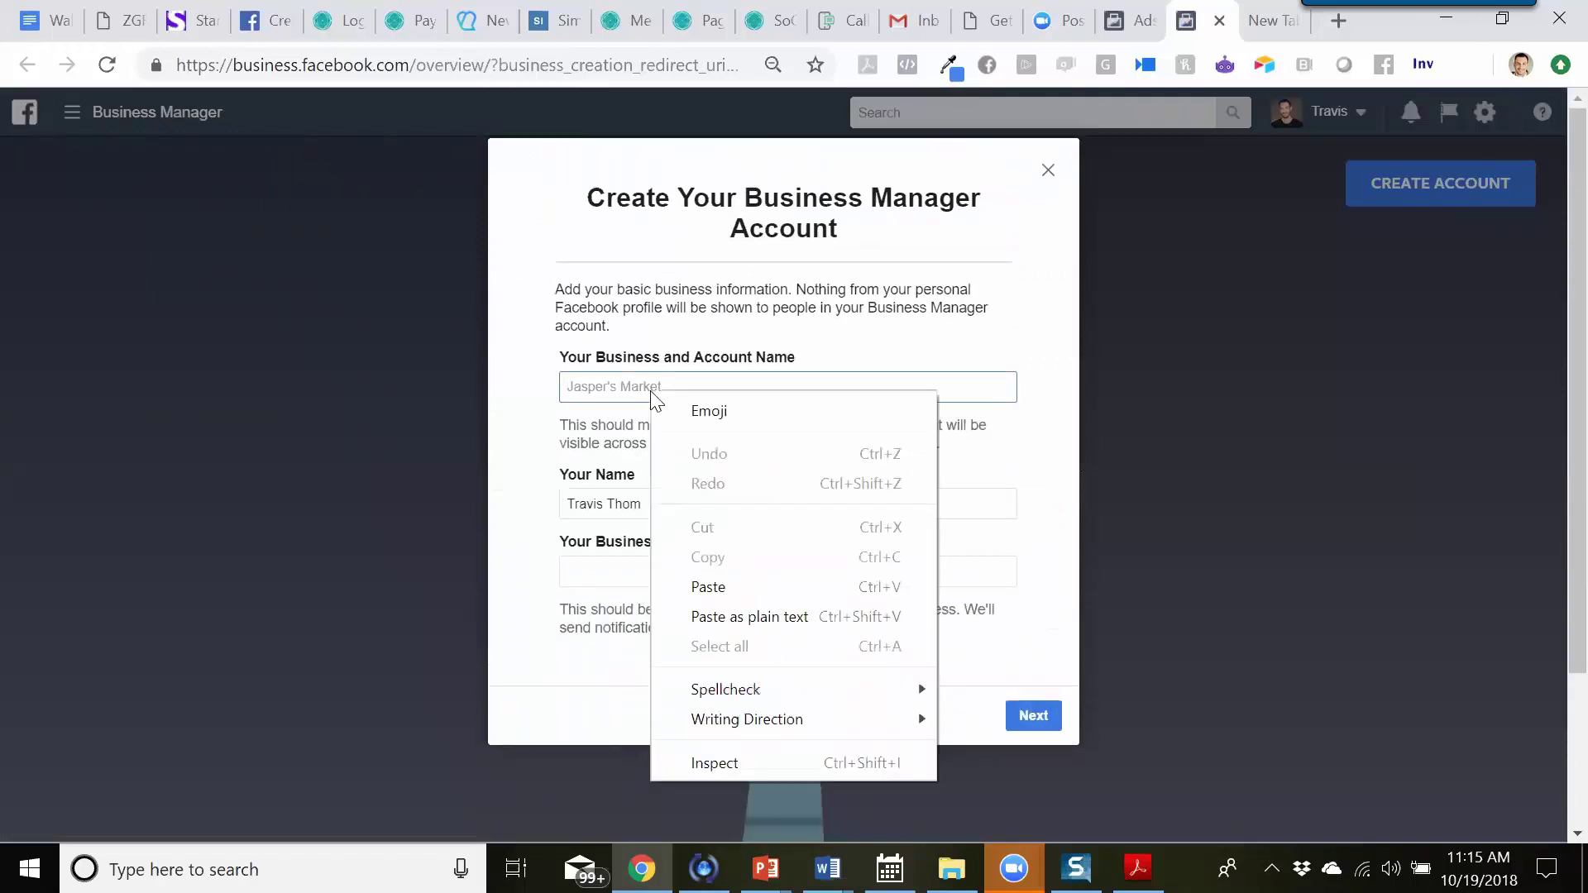
pyautogui.click(745, 605)
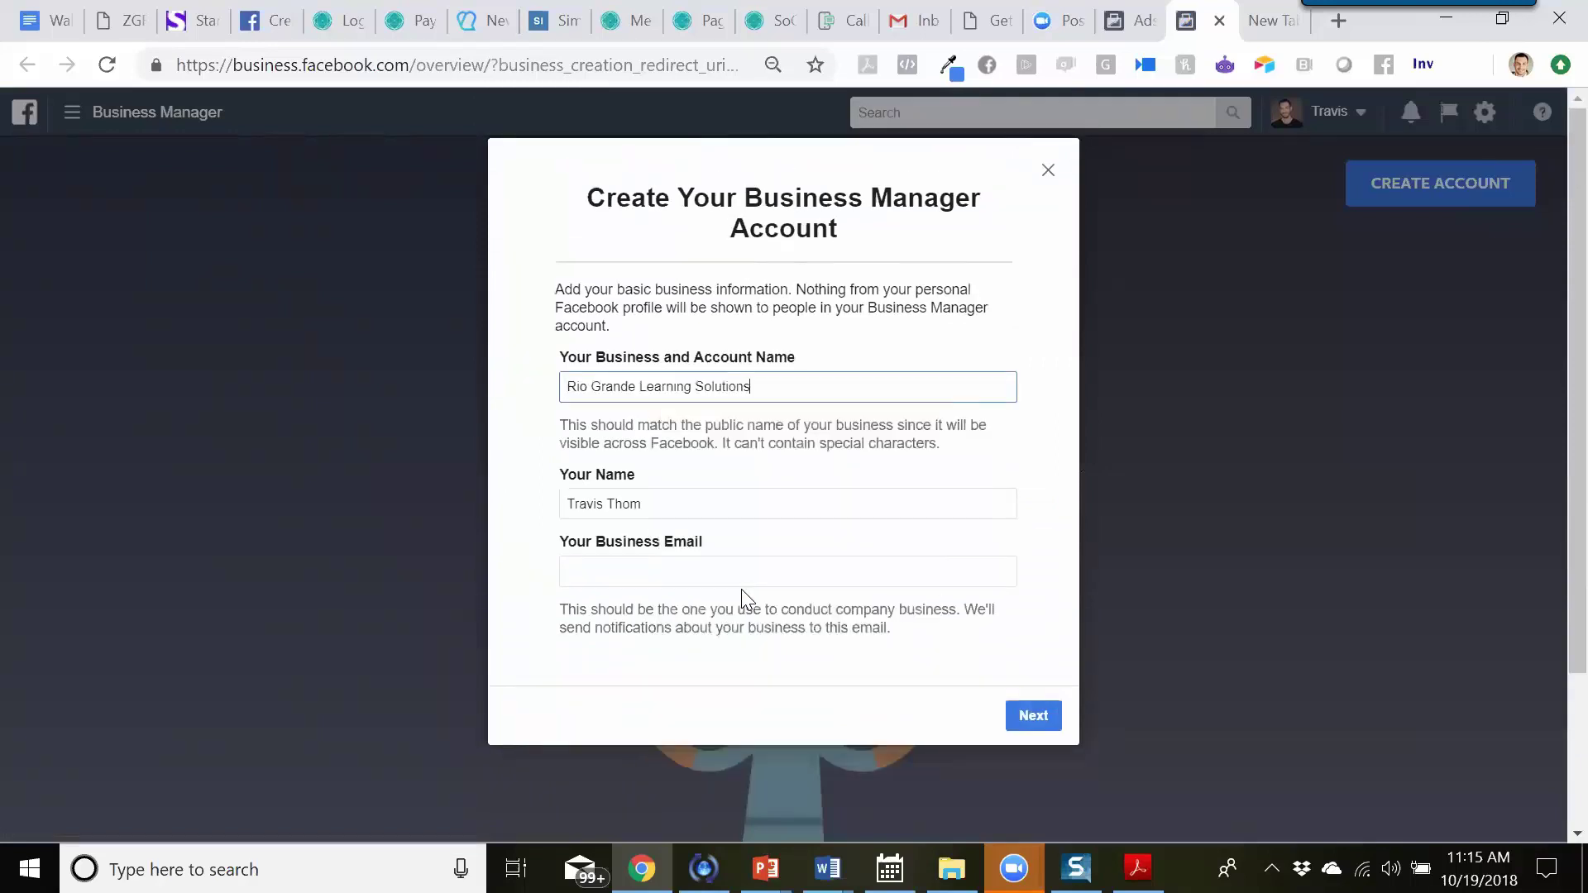
pyautogui.click(546, 461)
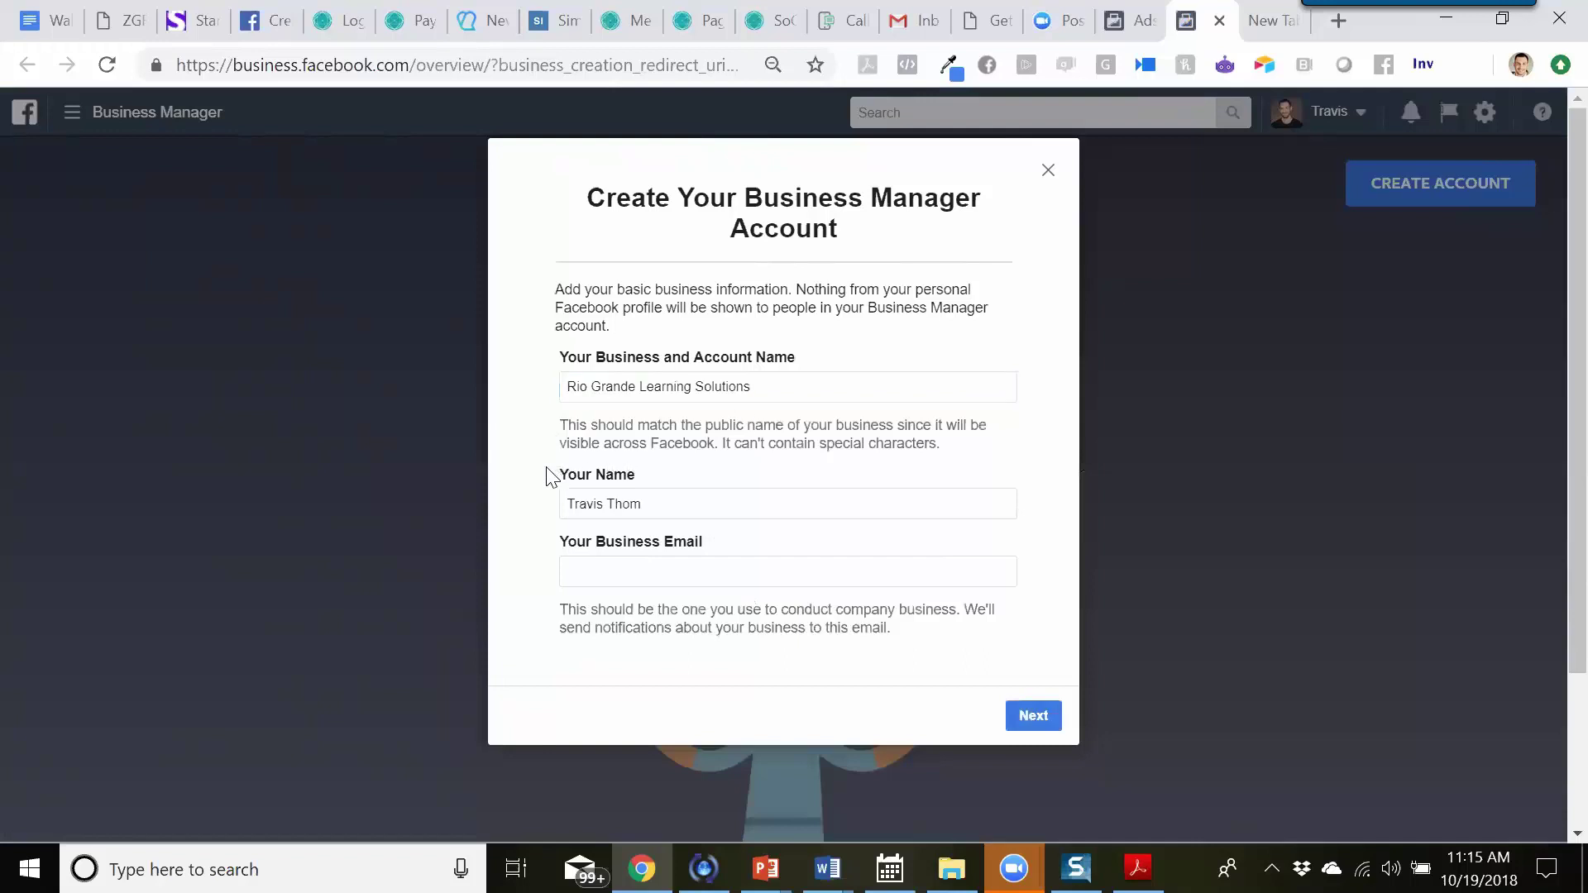
# - Fill in your name and the business e-mail address, then continue to business details
pyautogui.doubleClick(664, 502)
pyautogui.click(623, 573)
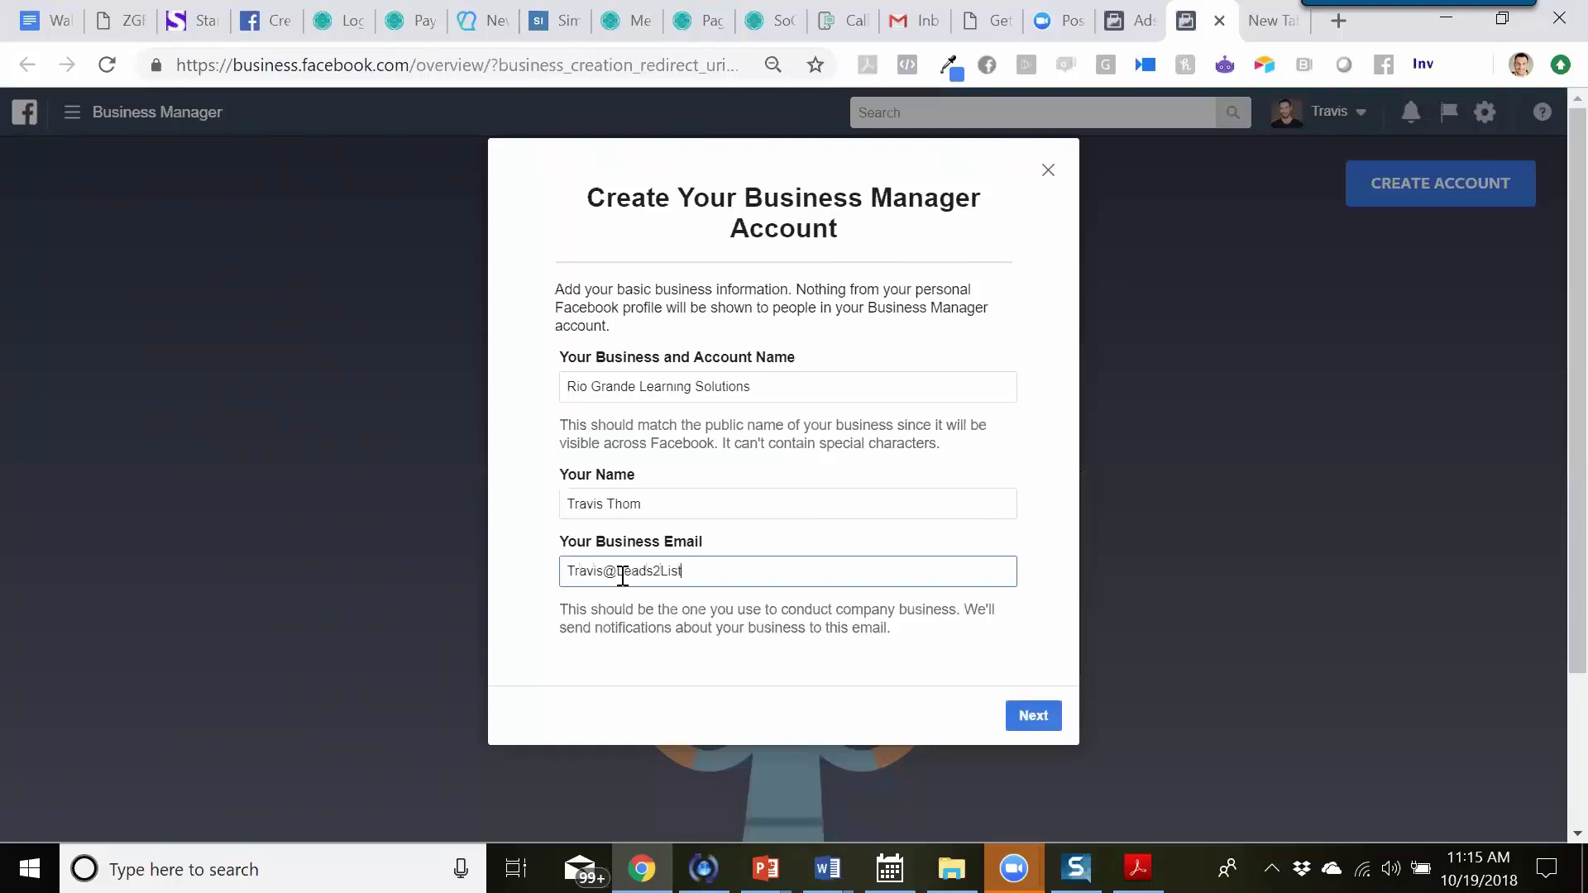
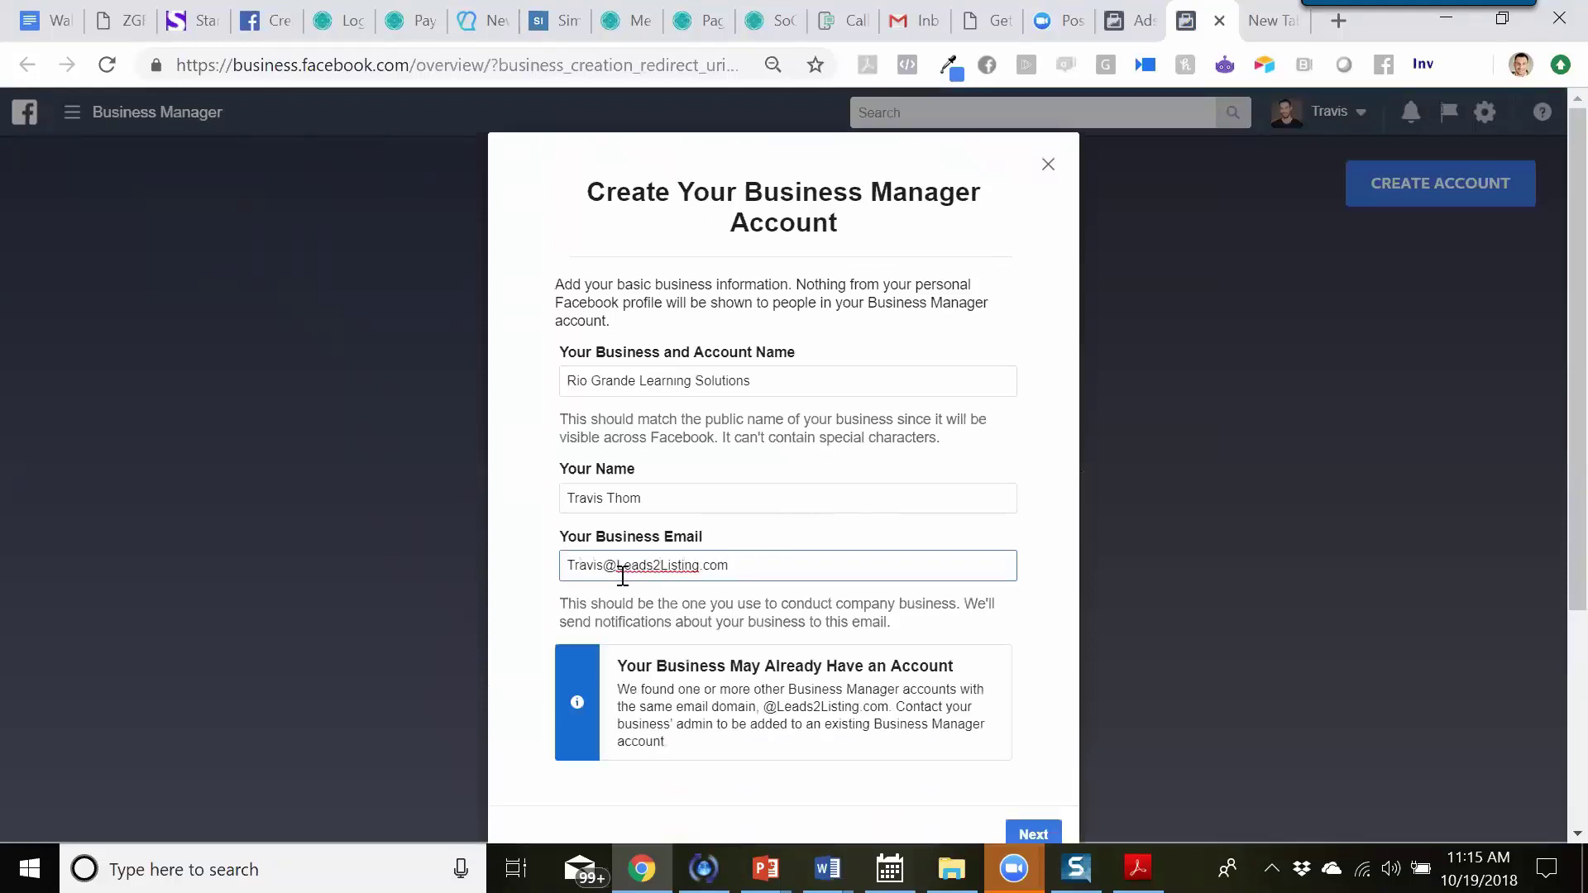
pyautogui.click(1059, 511)
pyautogui.scroll(-3, 992, 549)
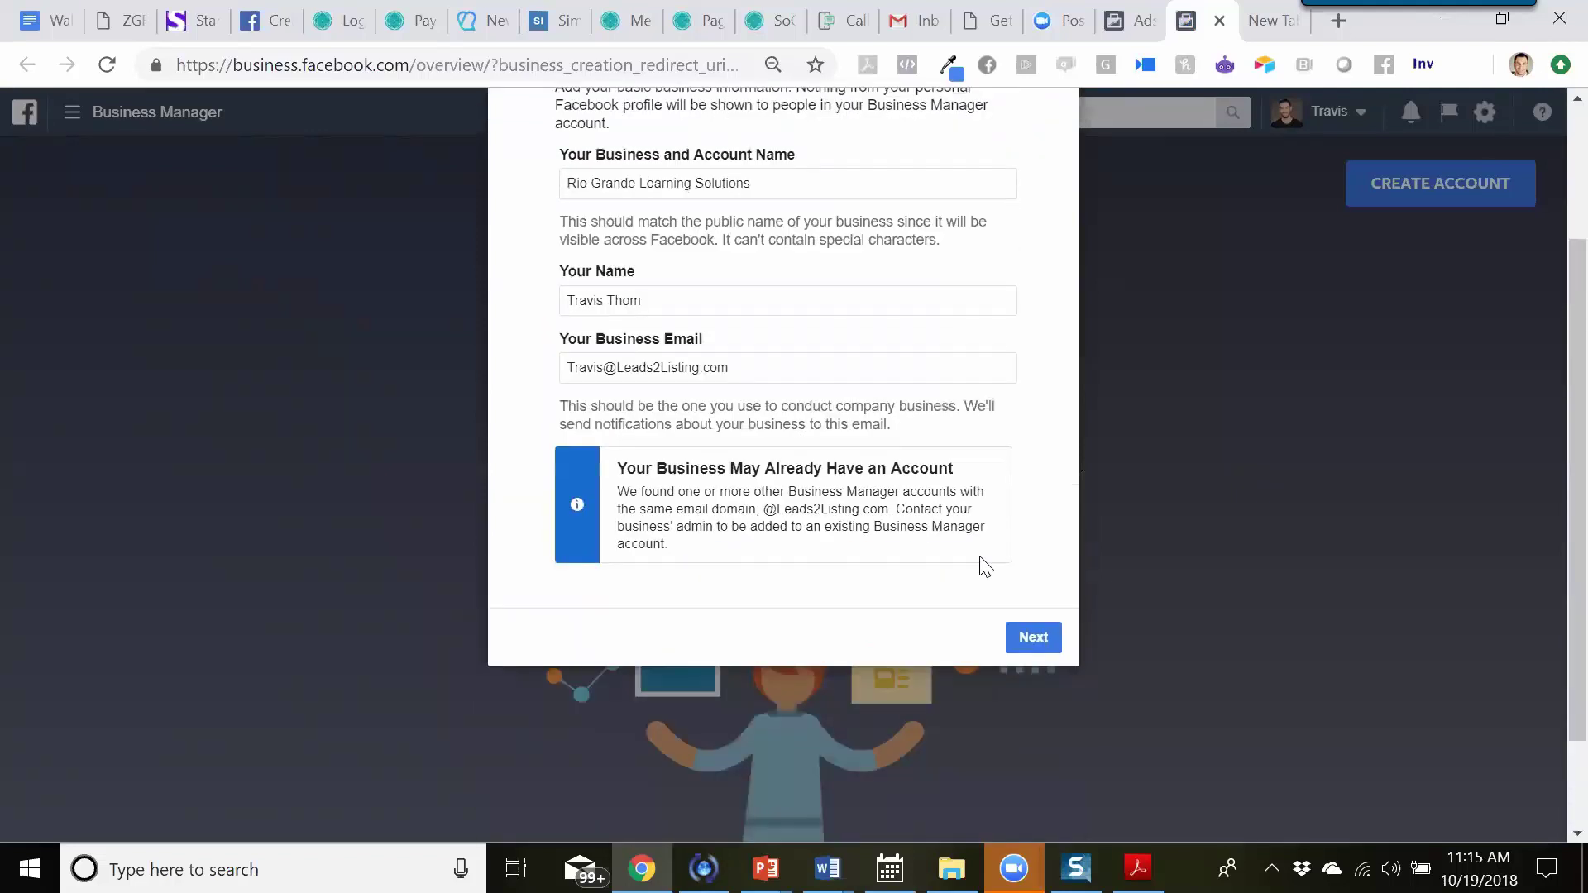
pyautogui.click(1040, 644)
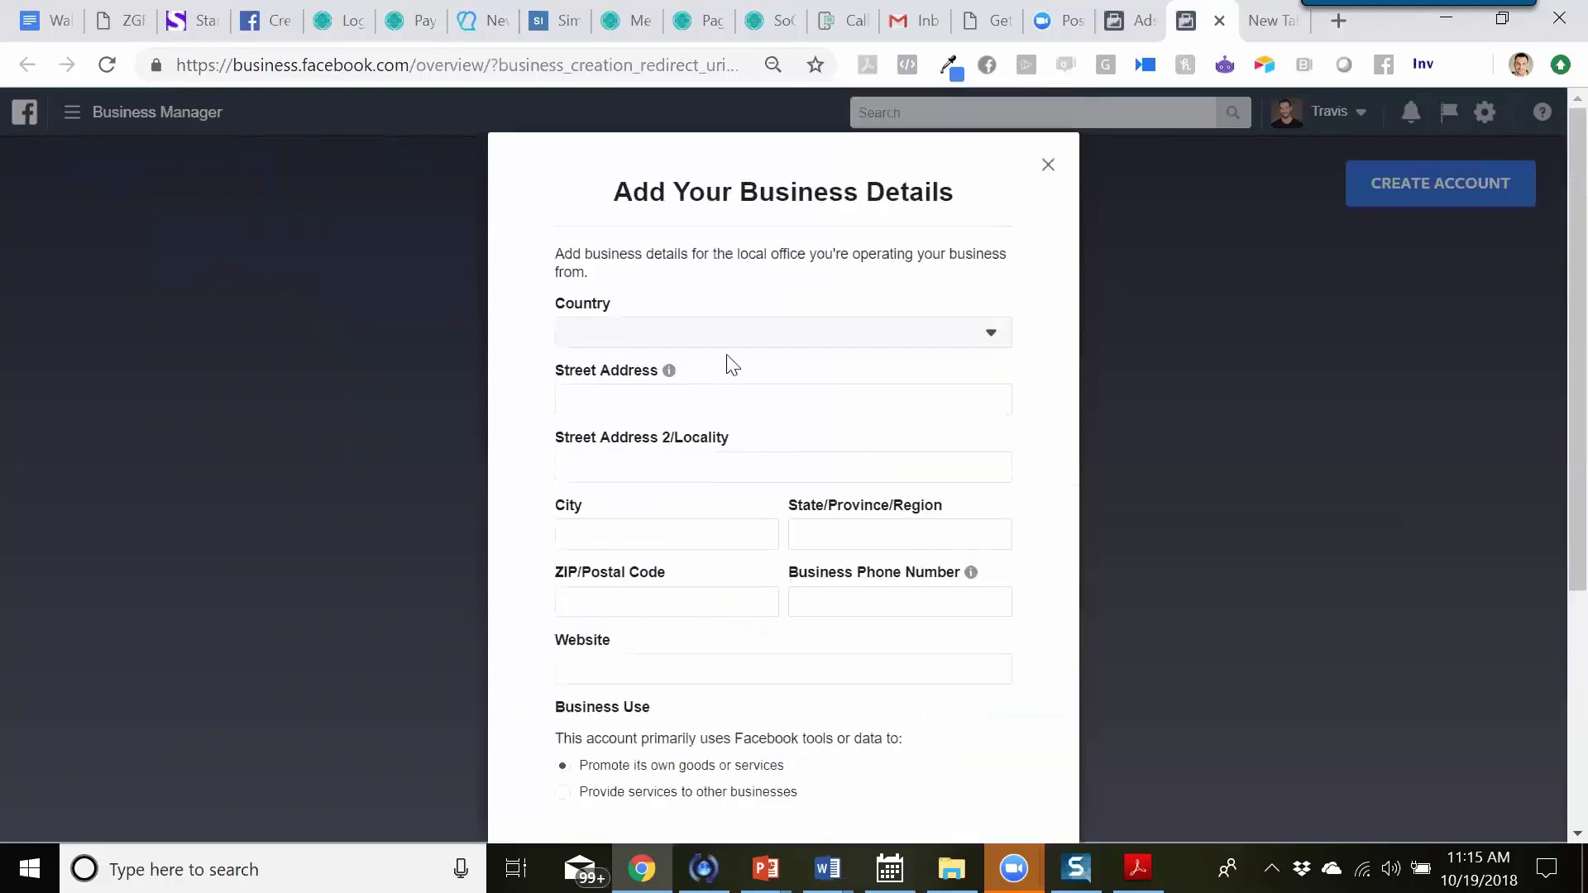
# - Set the business country to United States and start the street address
pyautogui.click(707, 338)
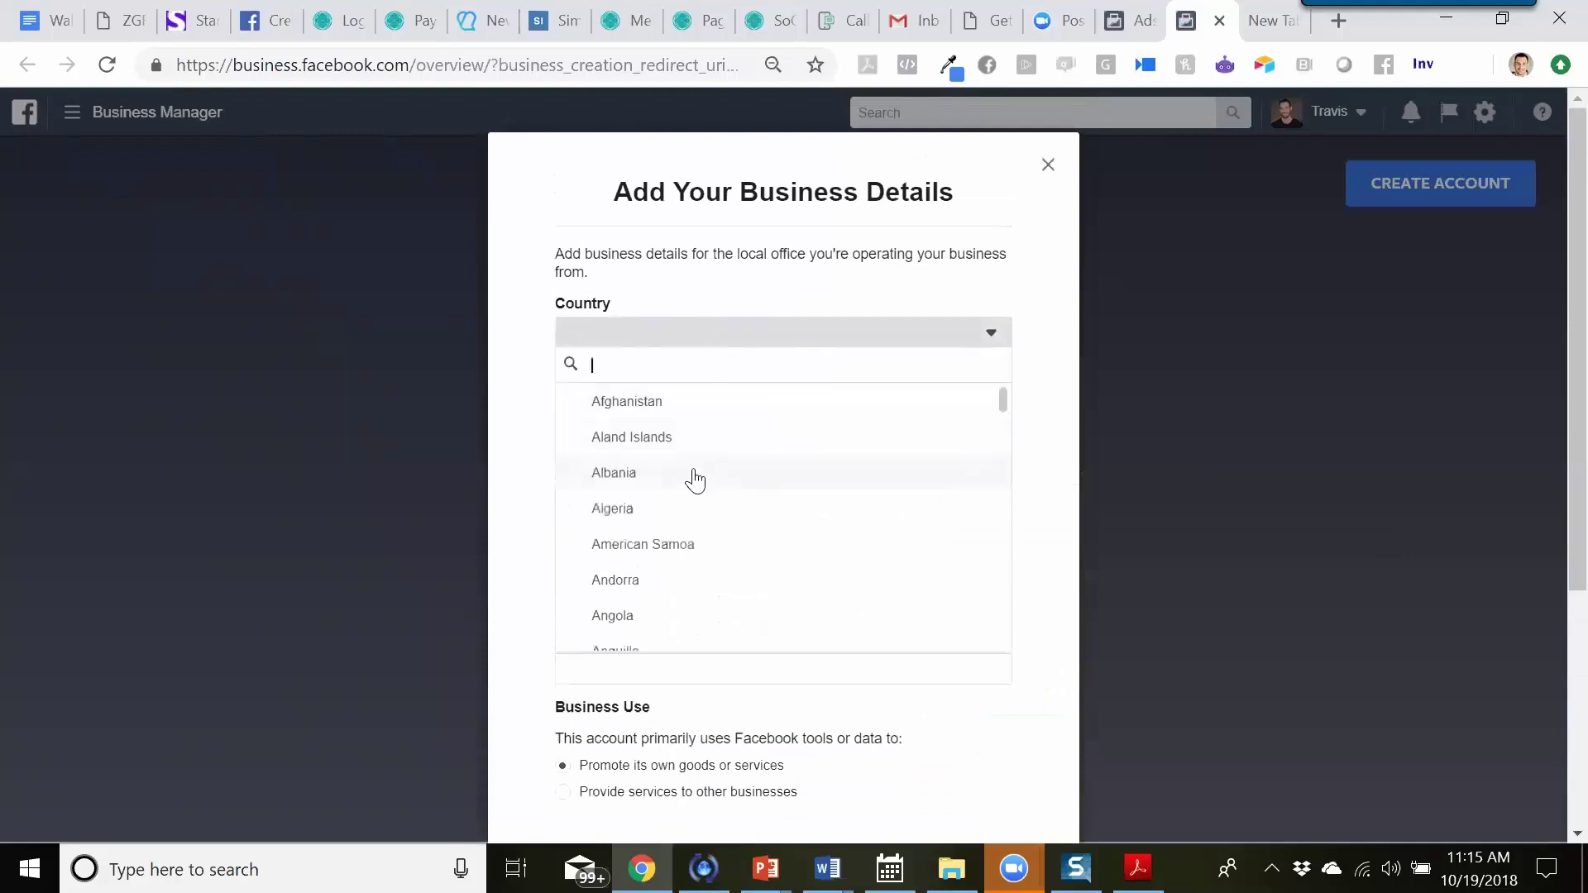
pyautogui.write('Unite')
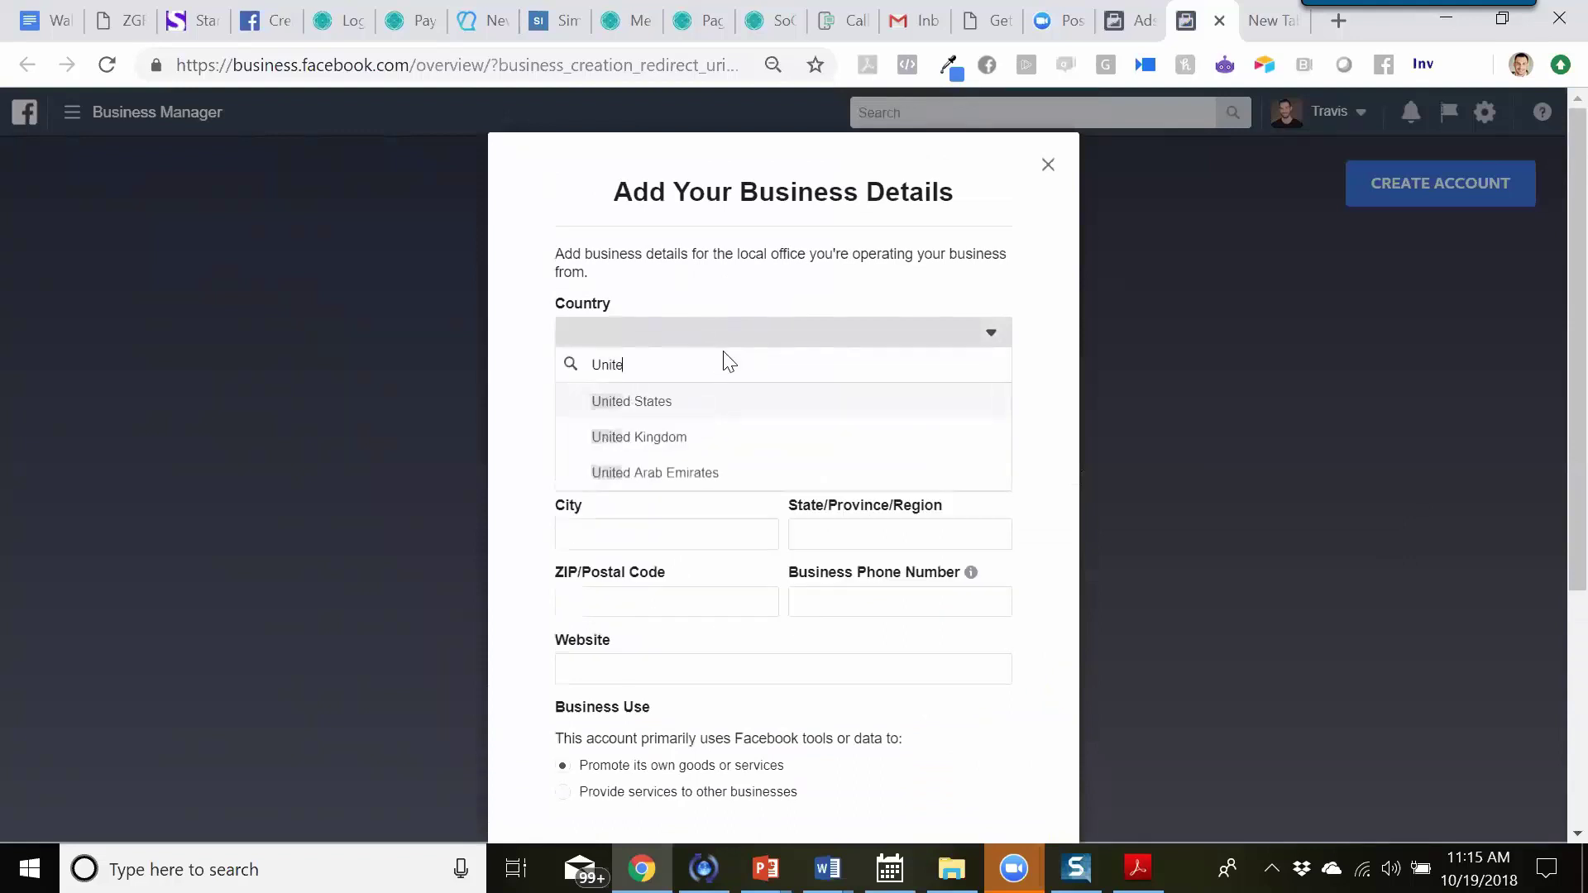
pyautogui.click(669, 405)
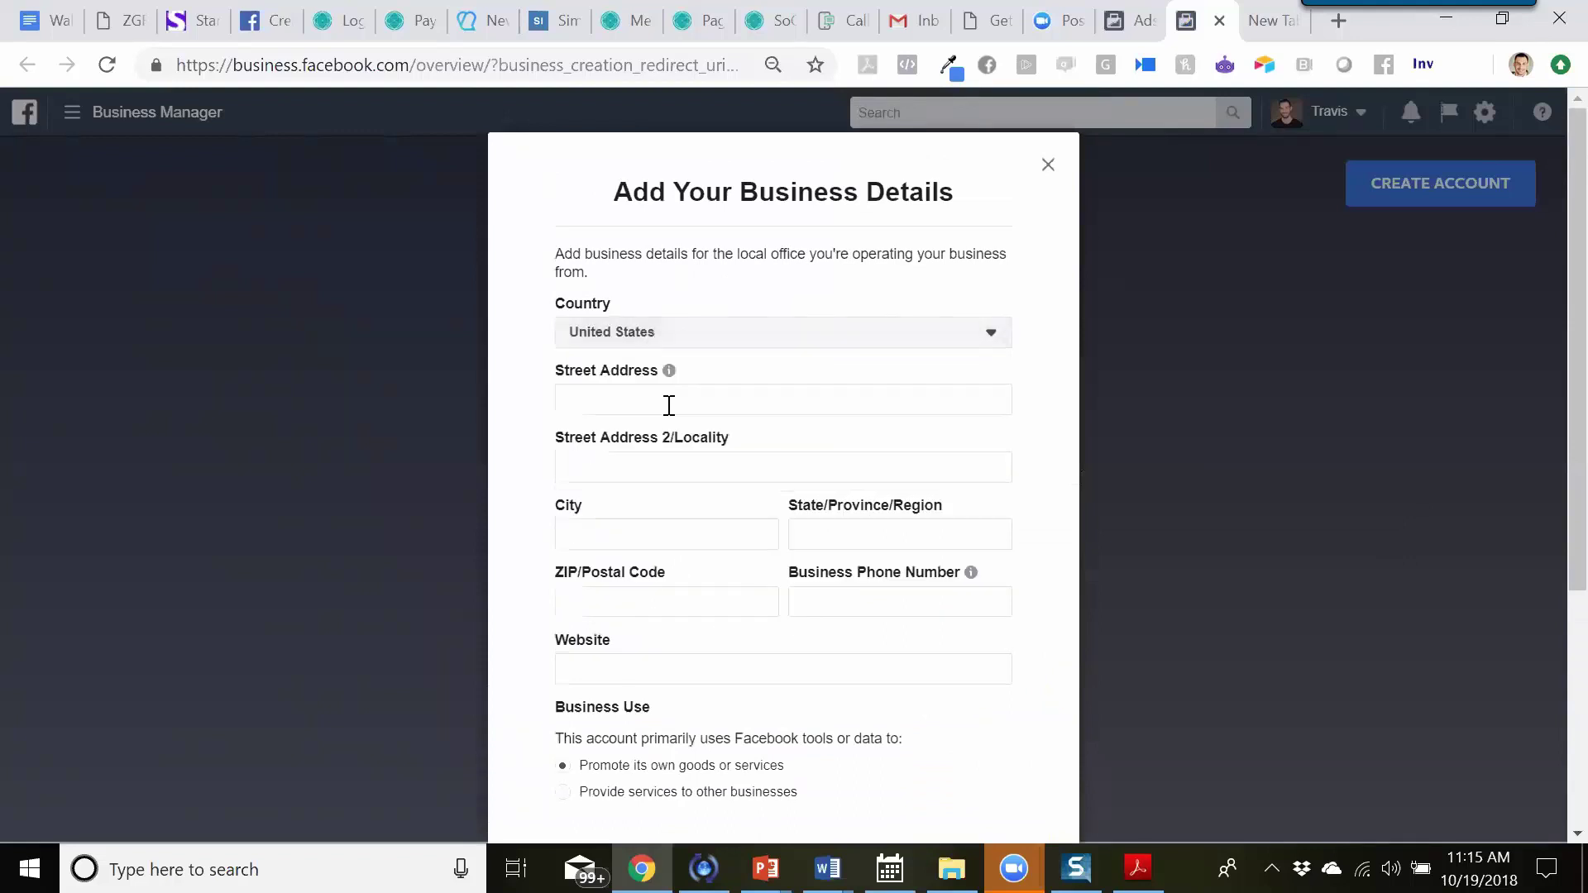
pyautogui.click(661, 396)
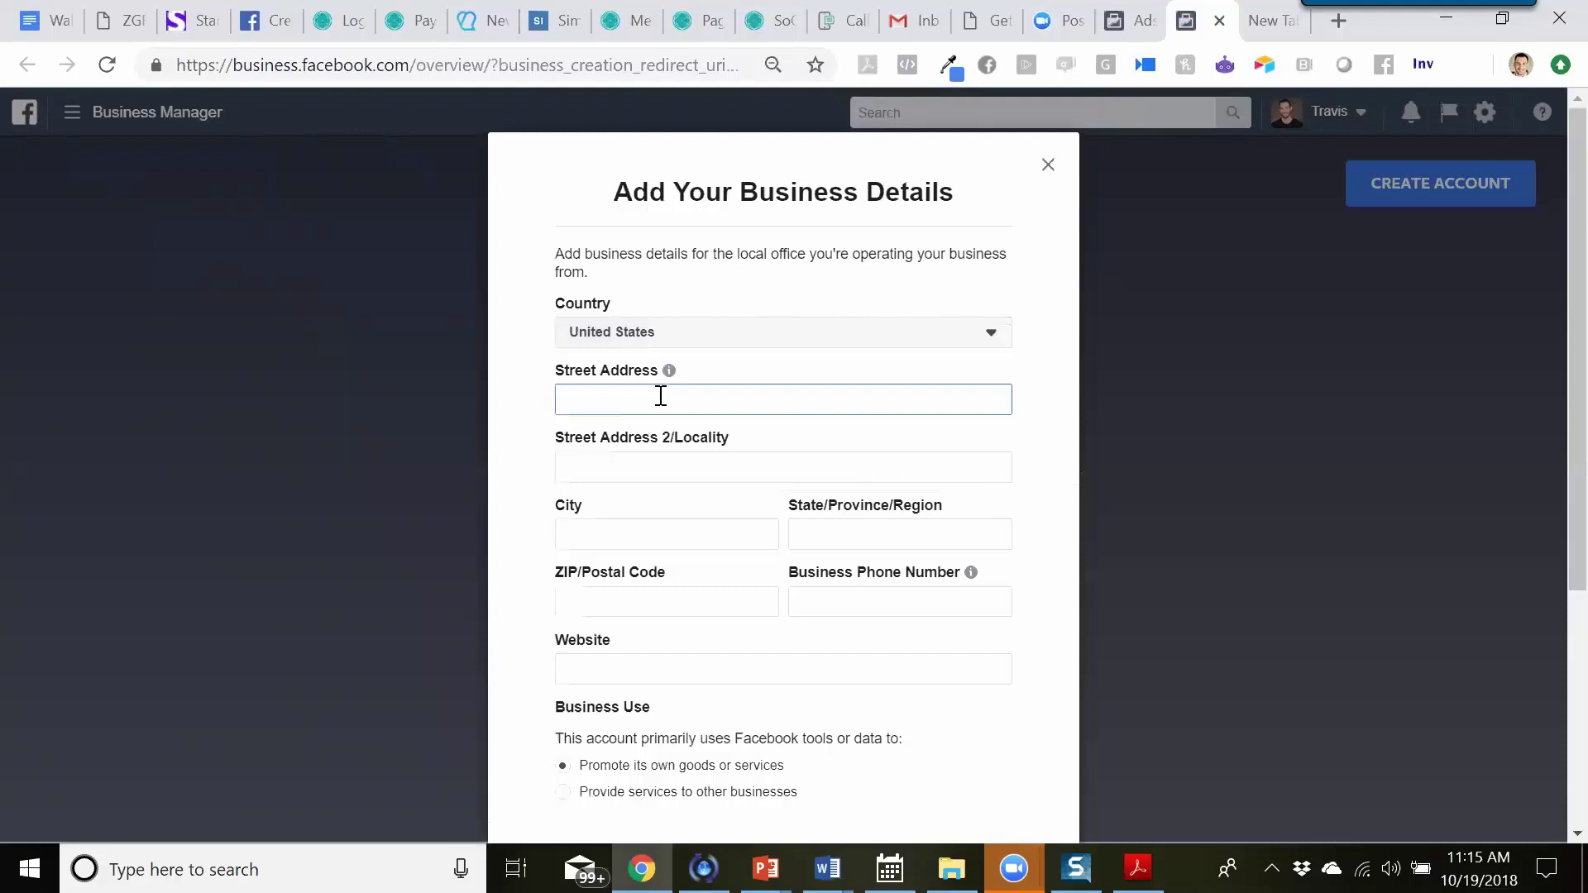
# - Finish the business details and dismiss the 'Rio Grande Learning Solutions Was Created!' notice
pyautogui.scroll(-3, 661, 399)
pyautogui.scroll(2, 662, 402)
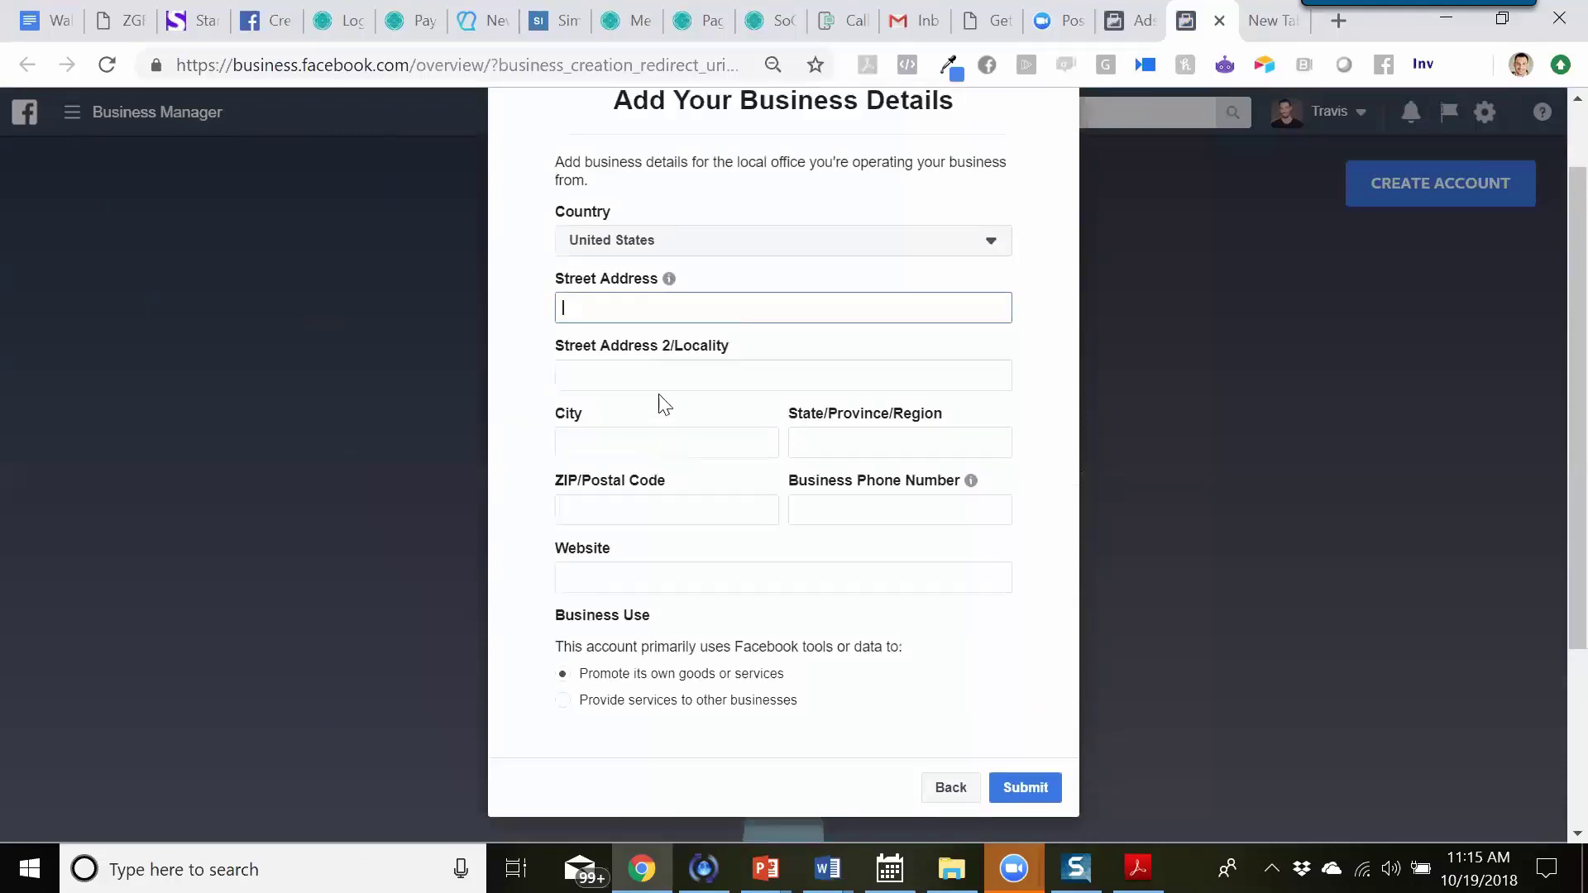
pyautogui.scroll(1, 658, 399)
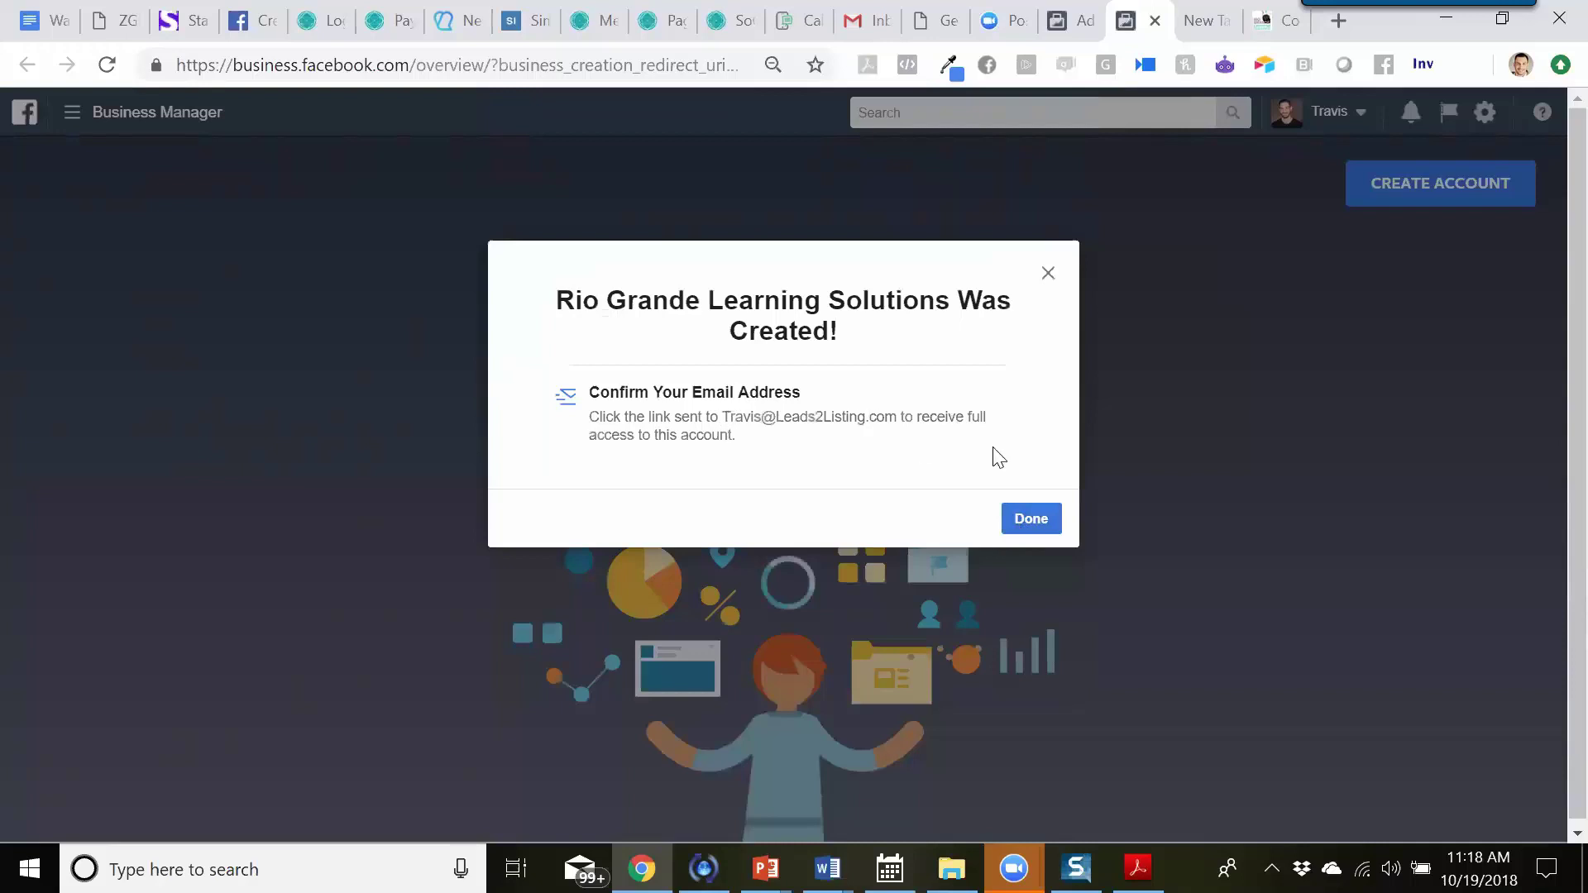
pyautogui.click(1049, 522)
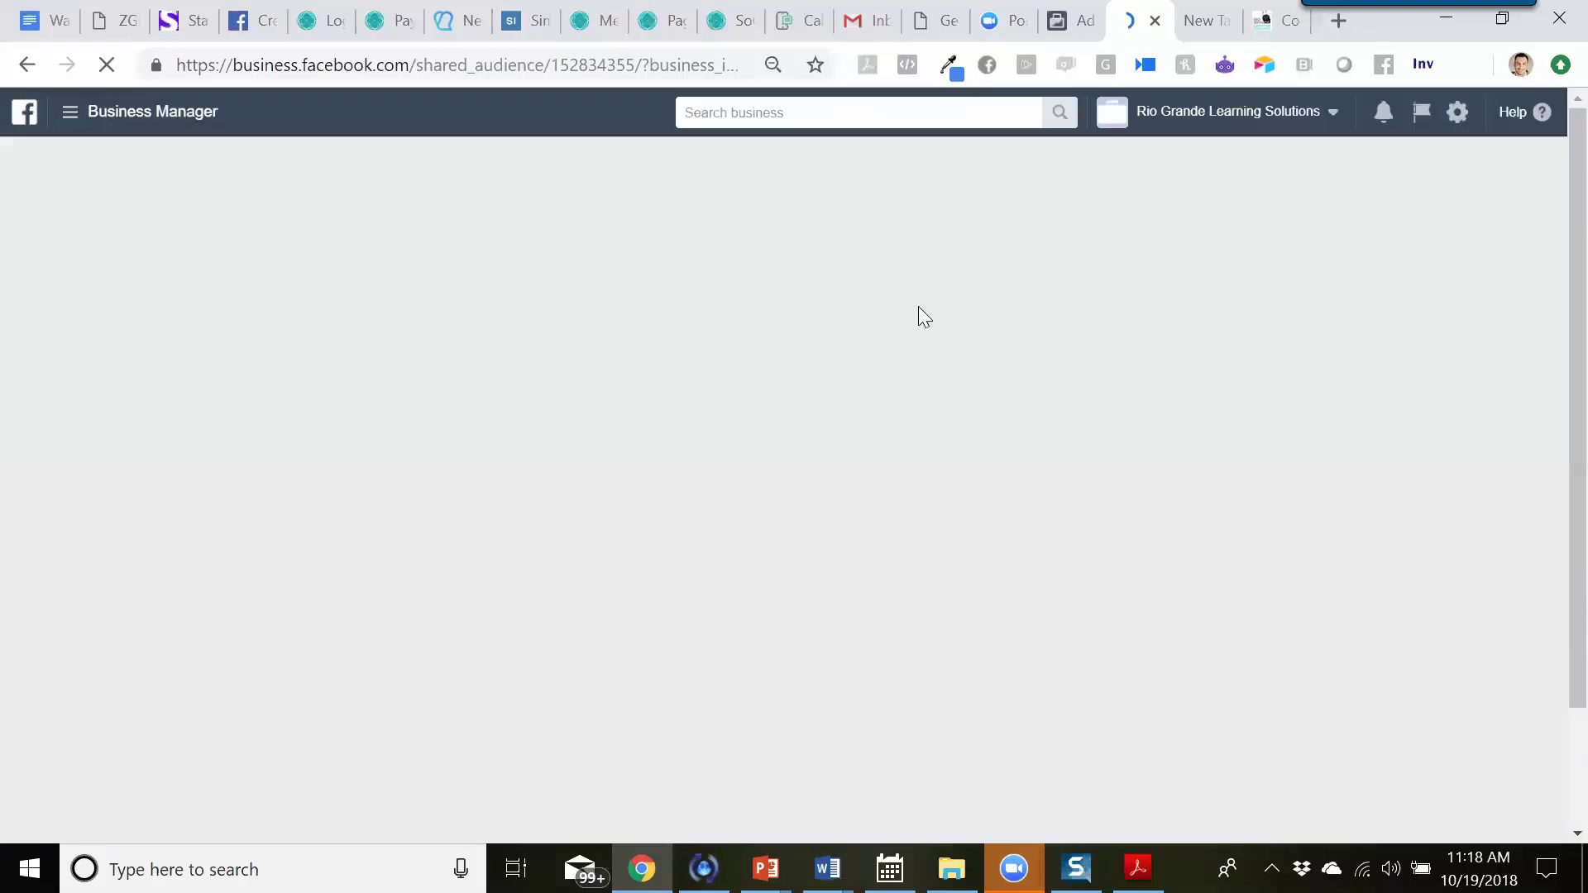
pyautogui.click(859, 25)
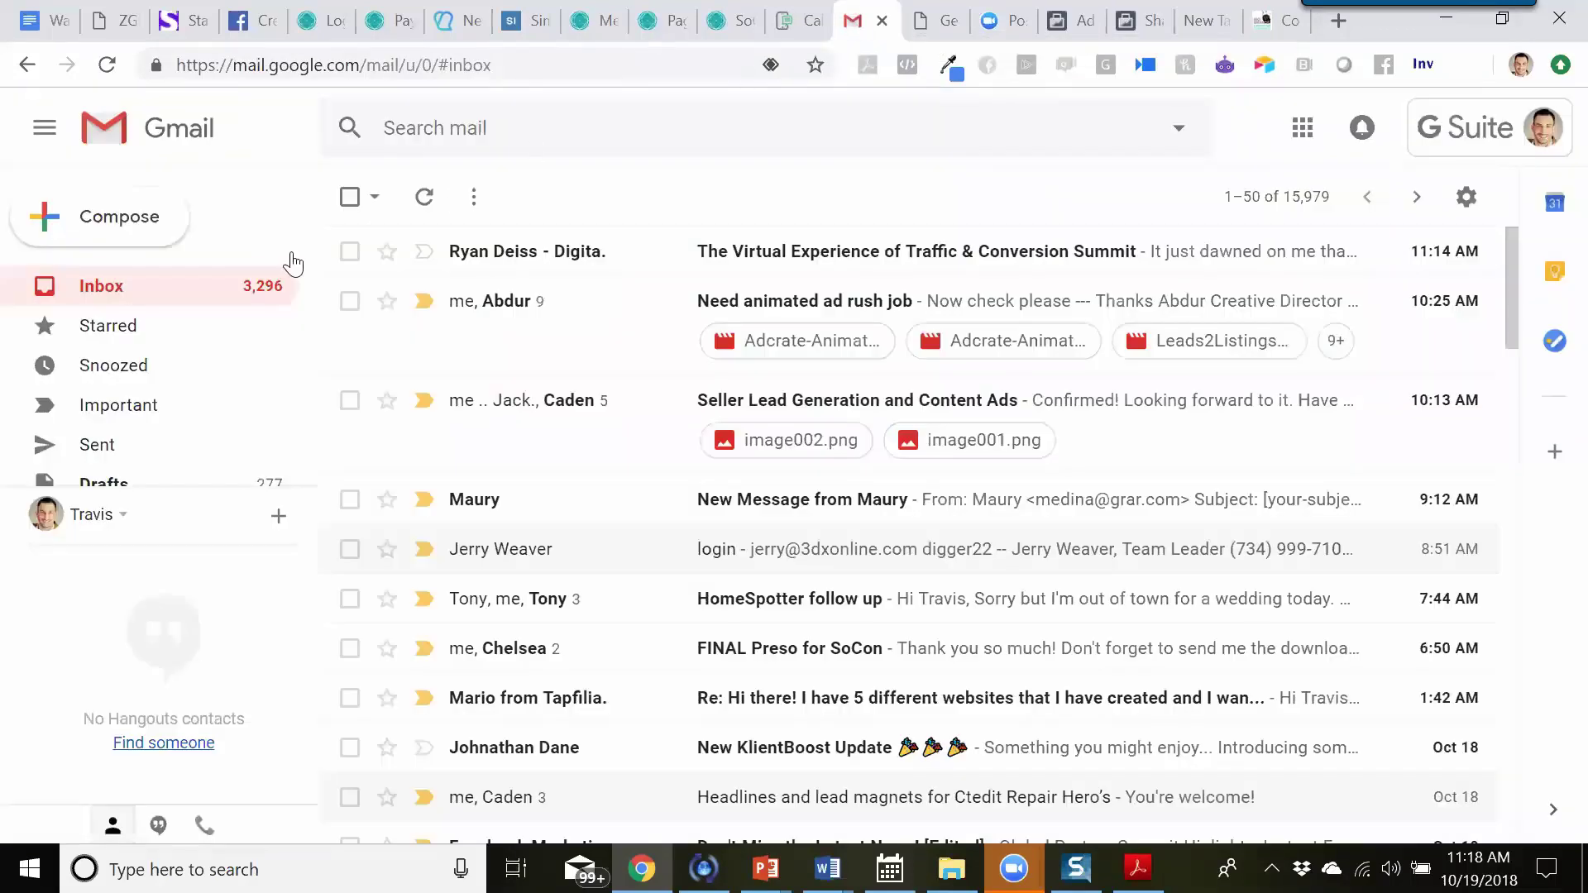
# - Open Facebook's 'Confirm your business email' message in Gmail and confirm the address
pyautogui.click(125, 298)
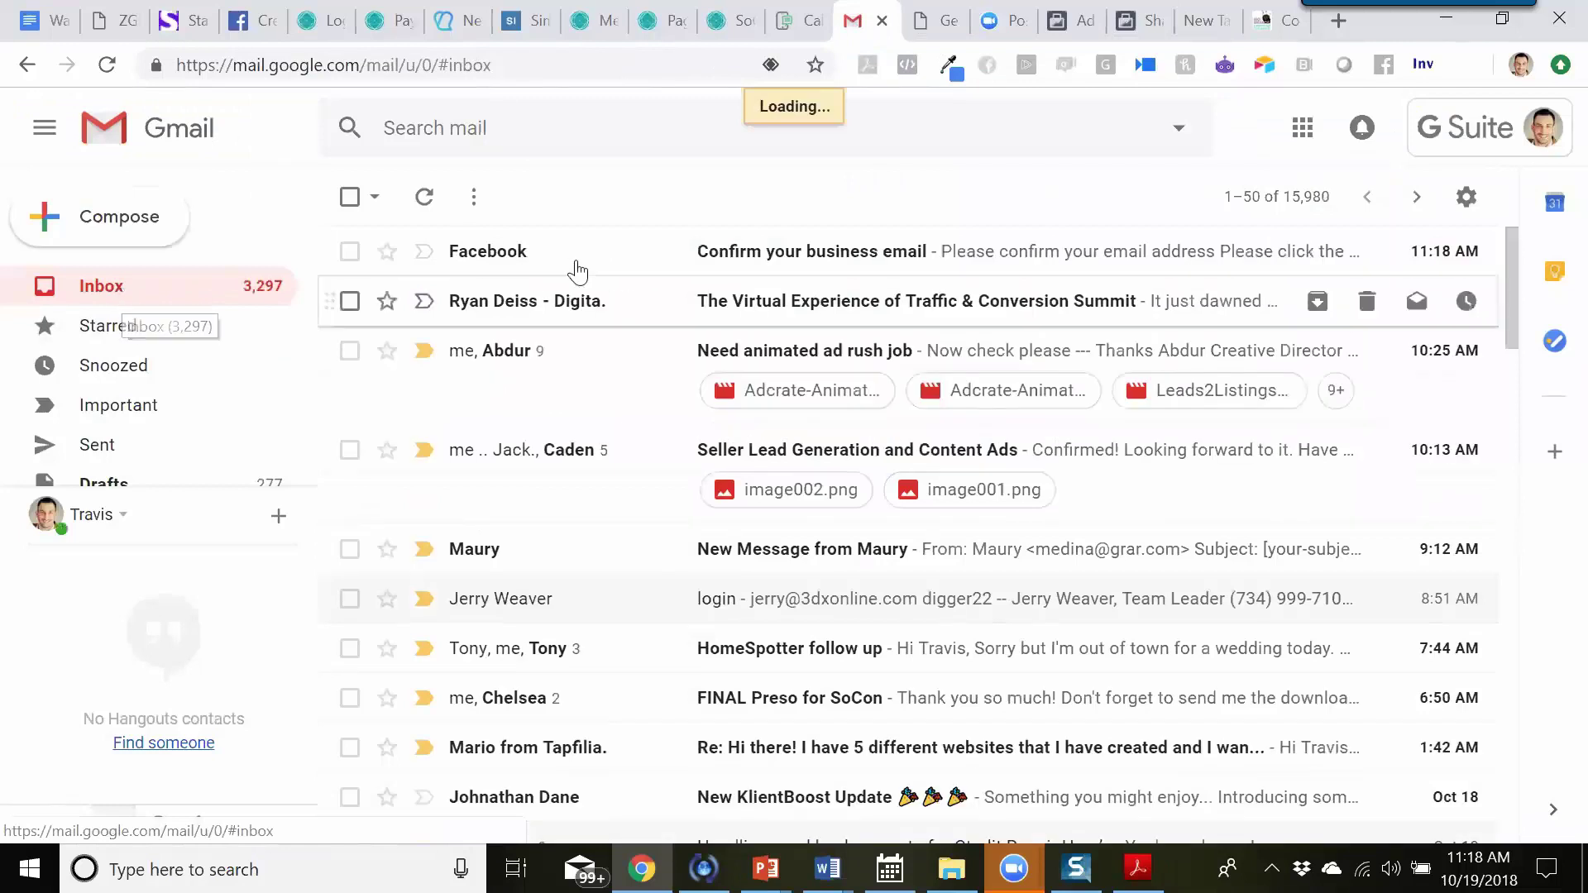
pyautogui.click(863, 259)
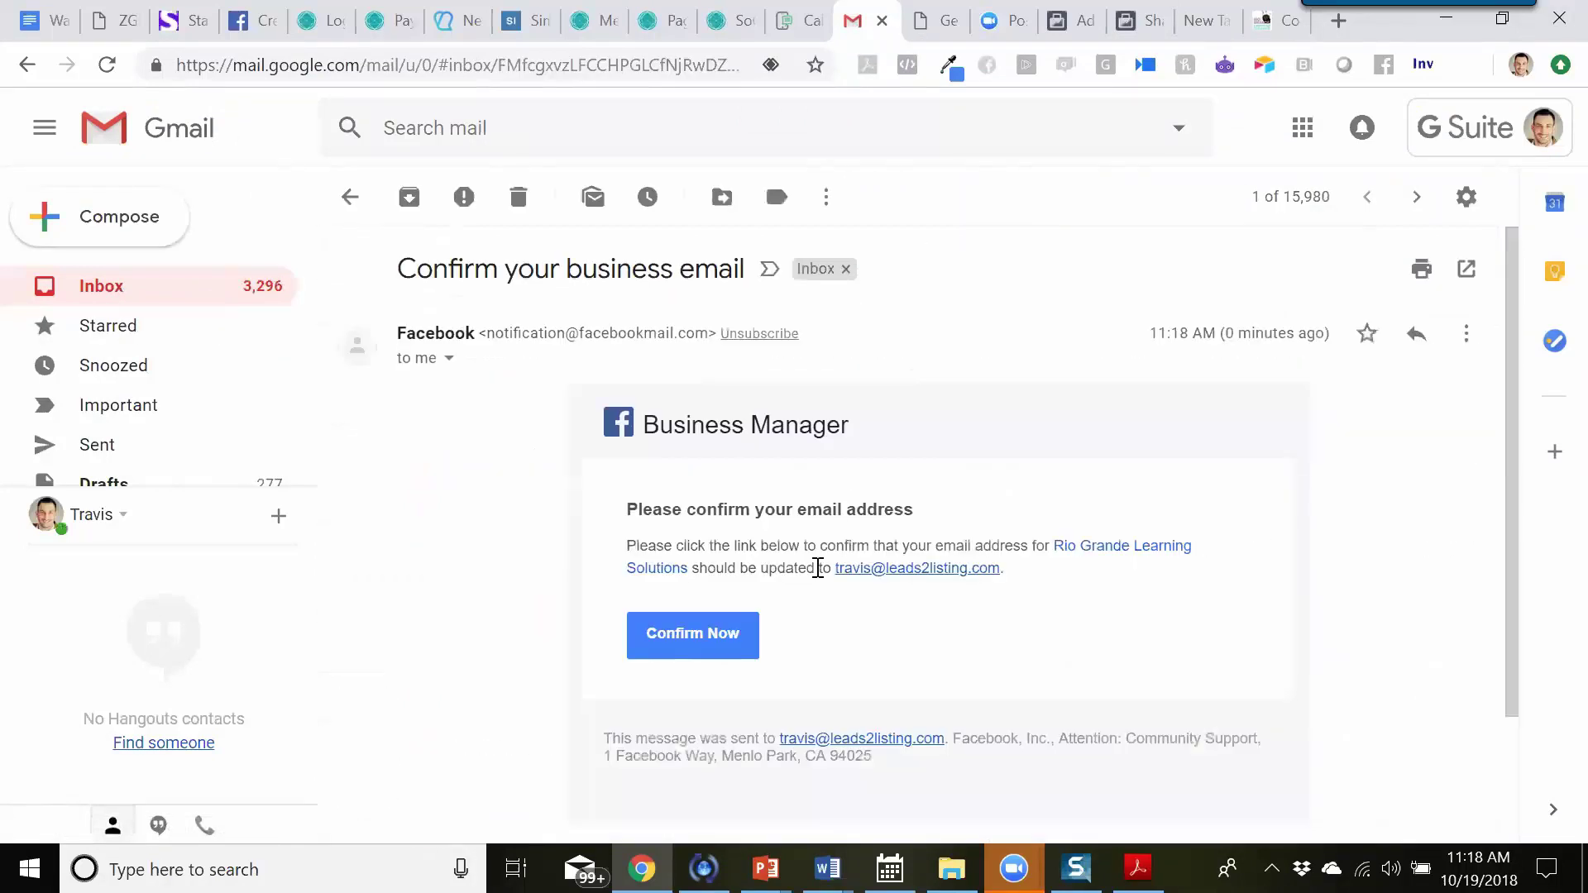
pyautogui.scroll(-1, 790, 567)
pyautogui.click(720, 526)
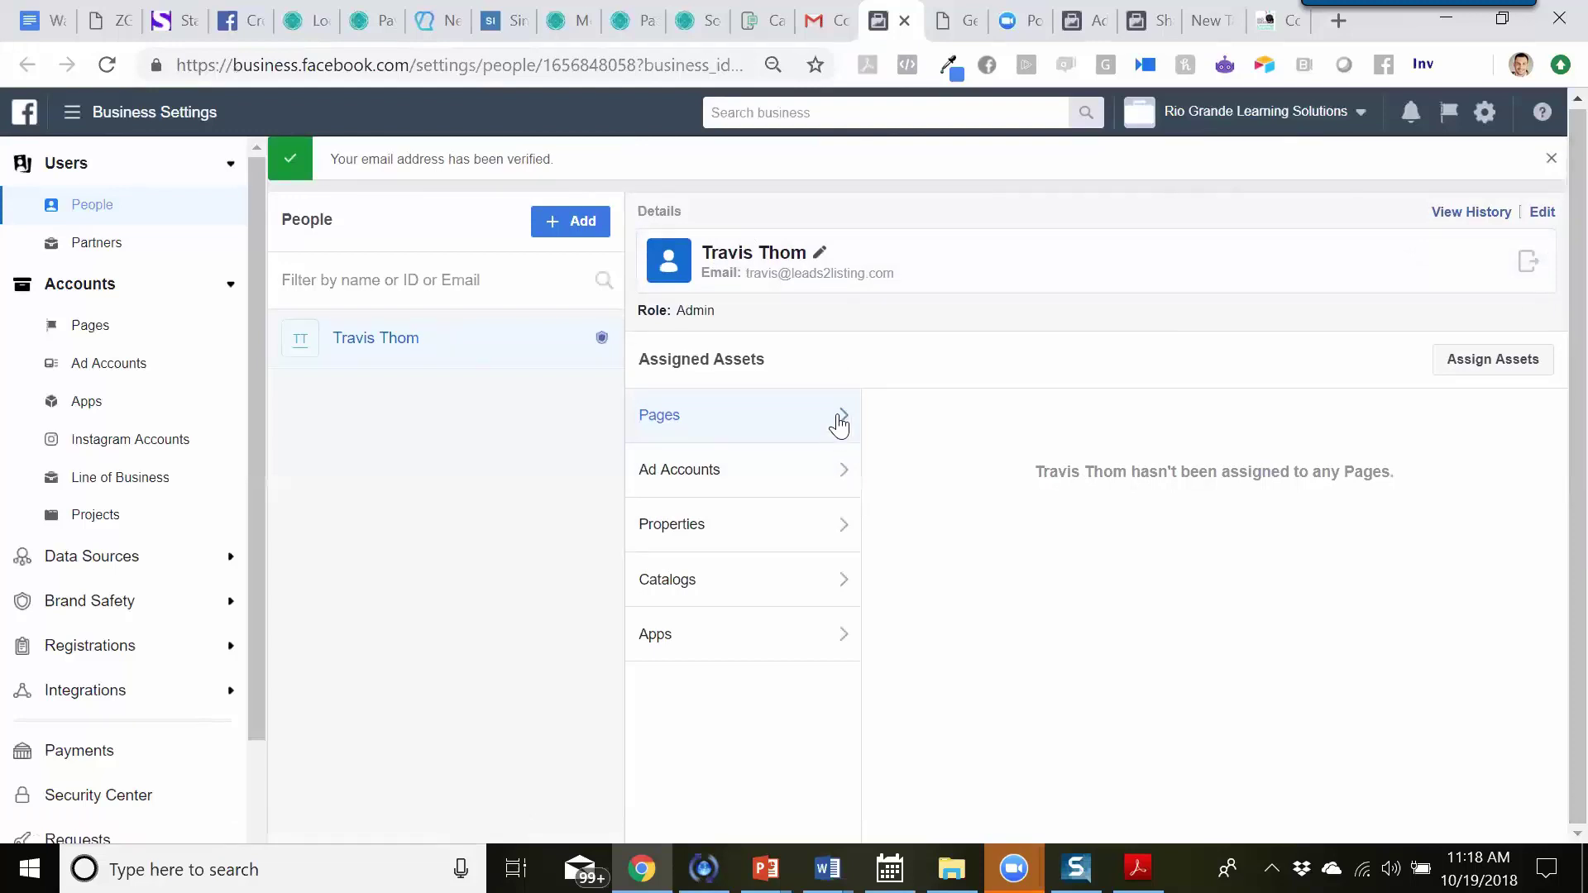
pyautogui.click(1458, 373)
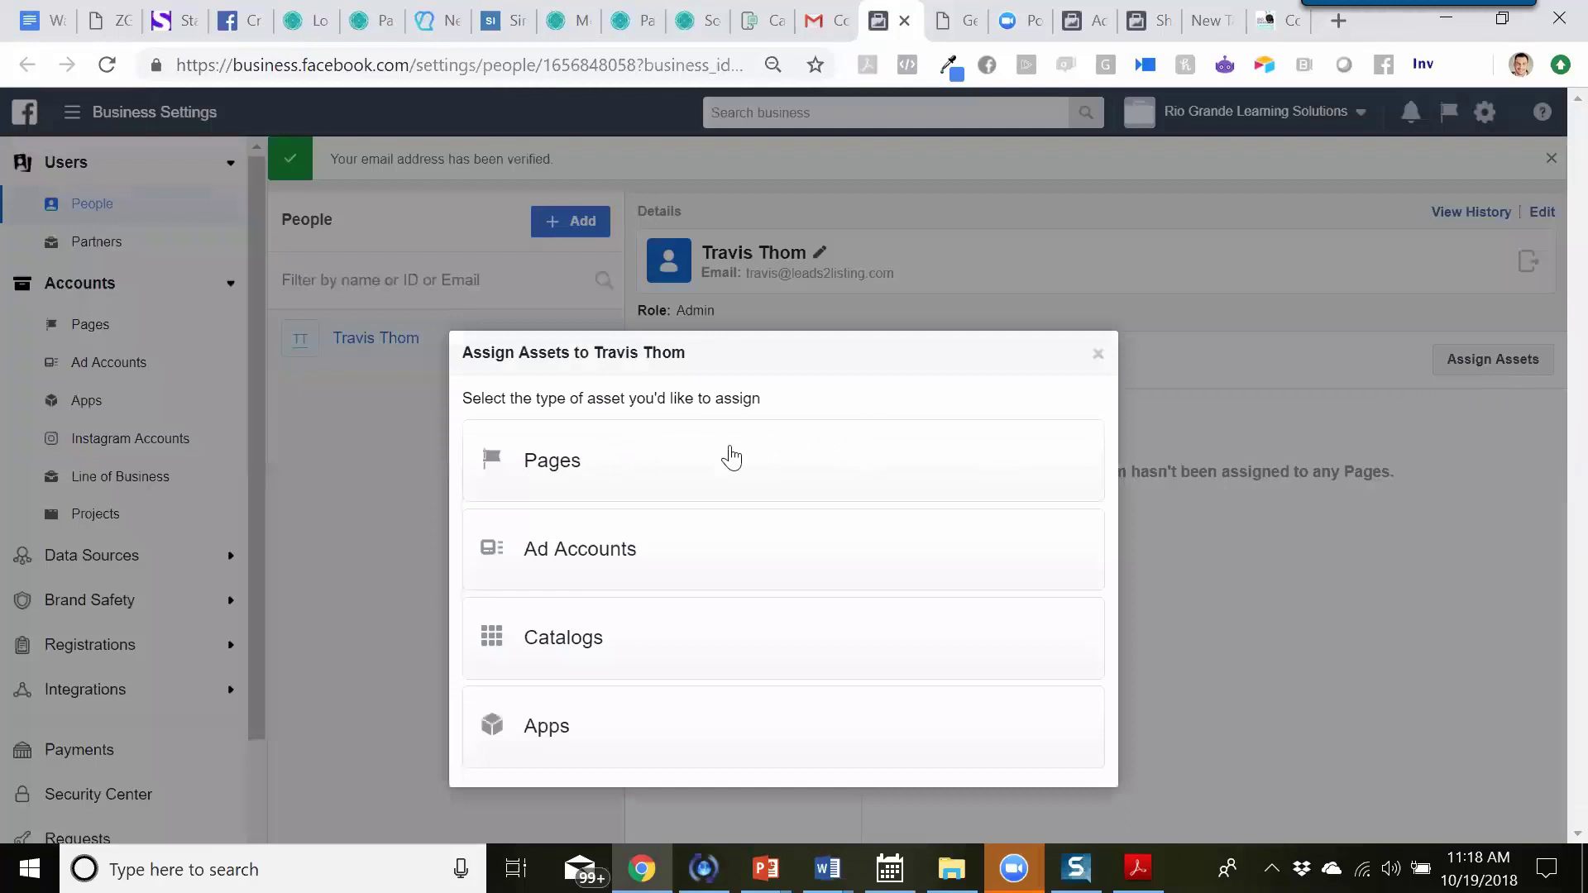
pyautogui.click(626, 466)
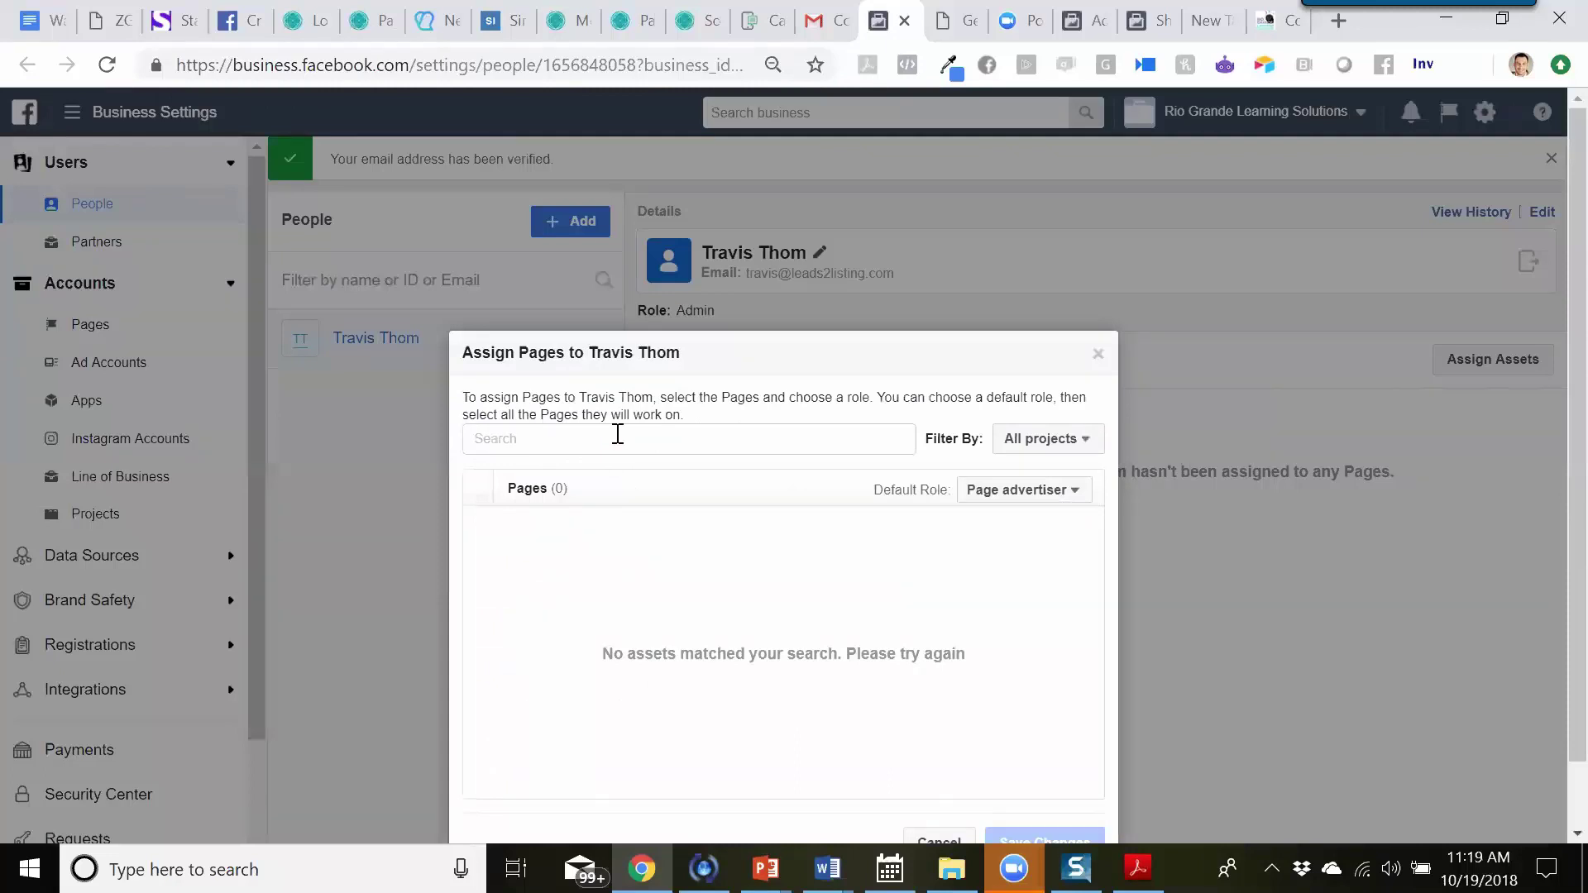
pyautogui.write('RioGrand')
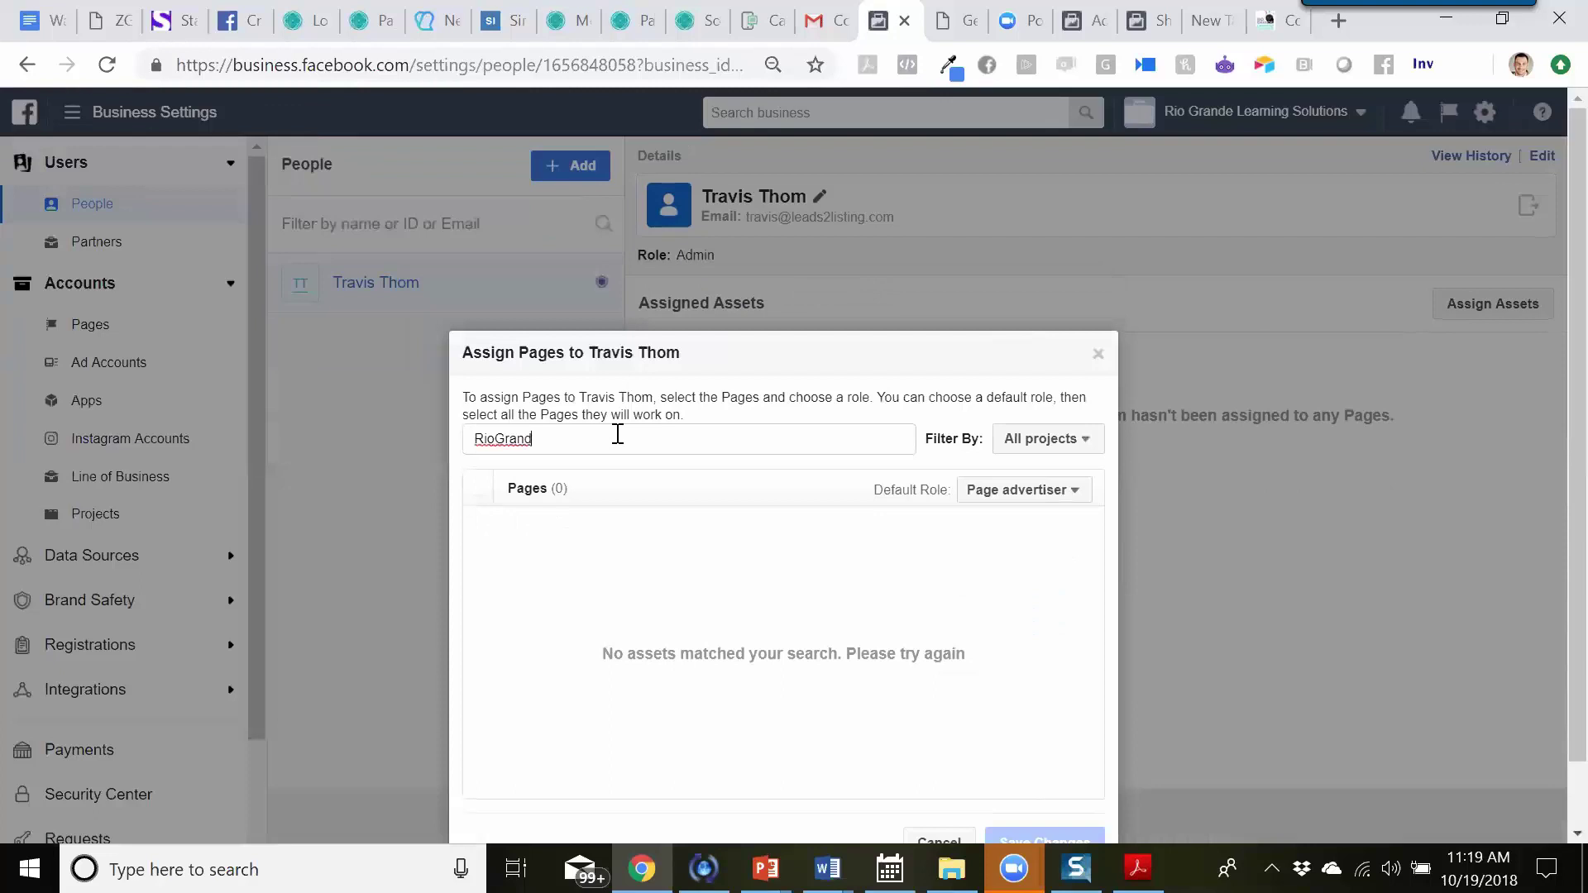
pyautogui.write('eLearning')
pyautogui.click(487, 499)
pyautogui.doubleClick(547, 445)
pyautogui.press('BackSpace')
pyautogui.click(1099, 354)
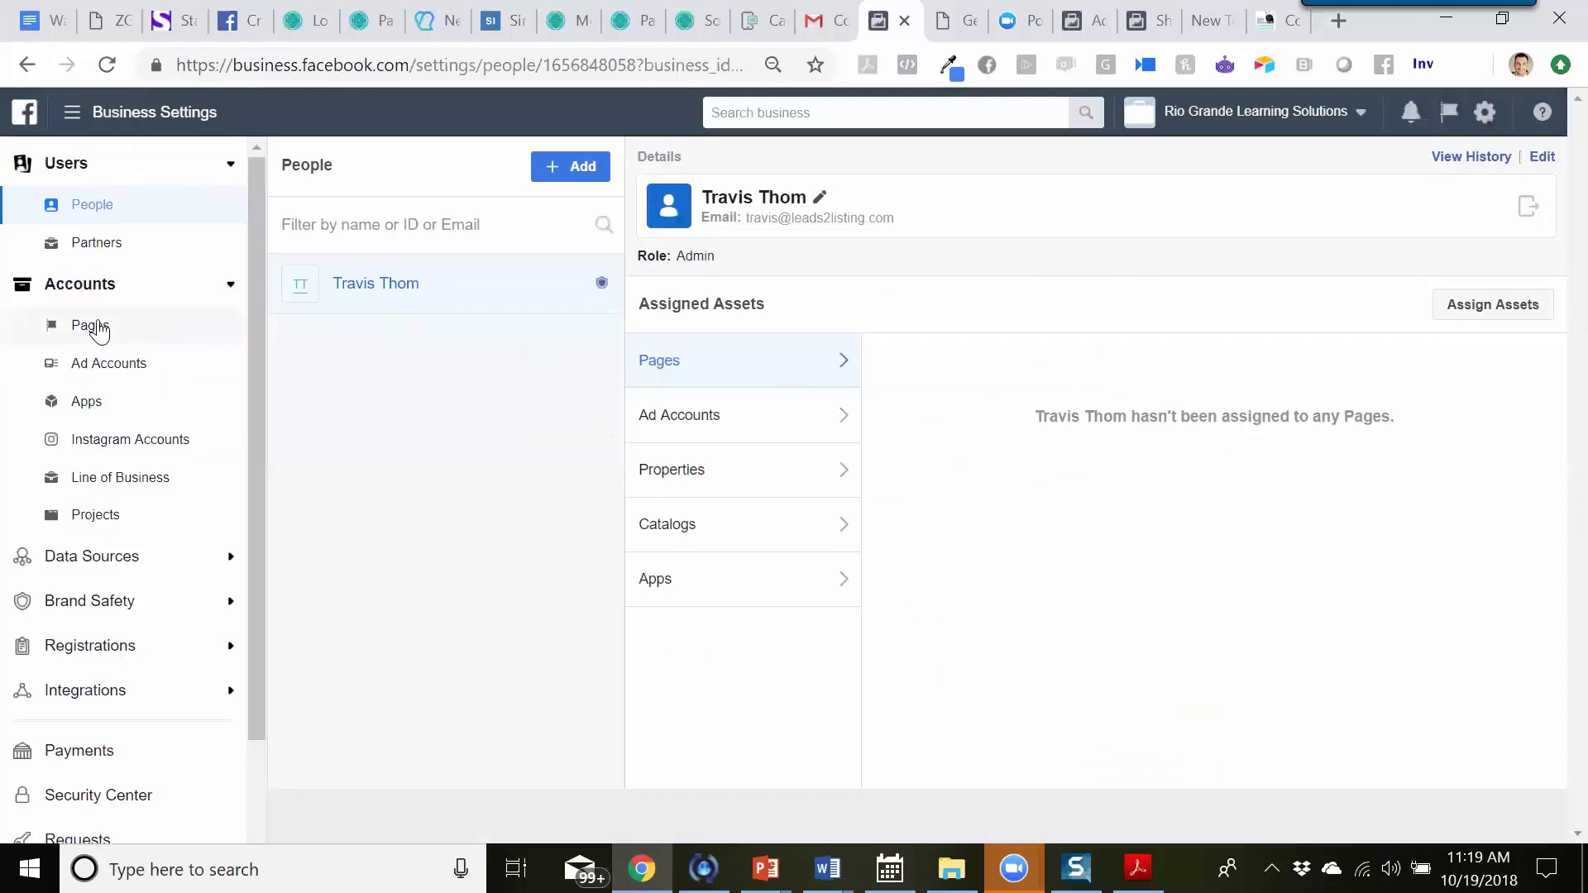
# - Open the business's Pages settings and dismiss the primary Page requirement notice
pyautogui.click(93, 327)
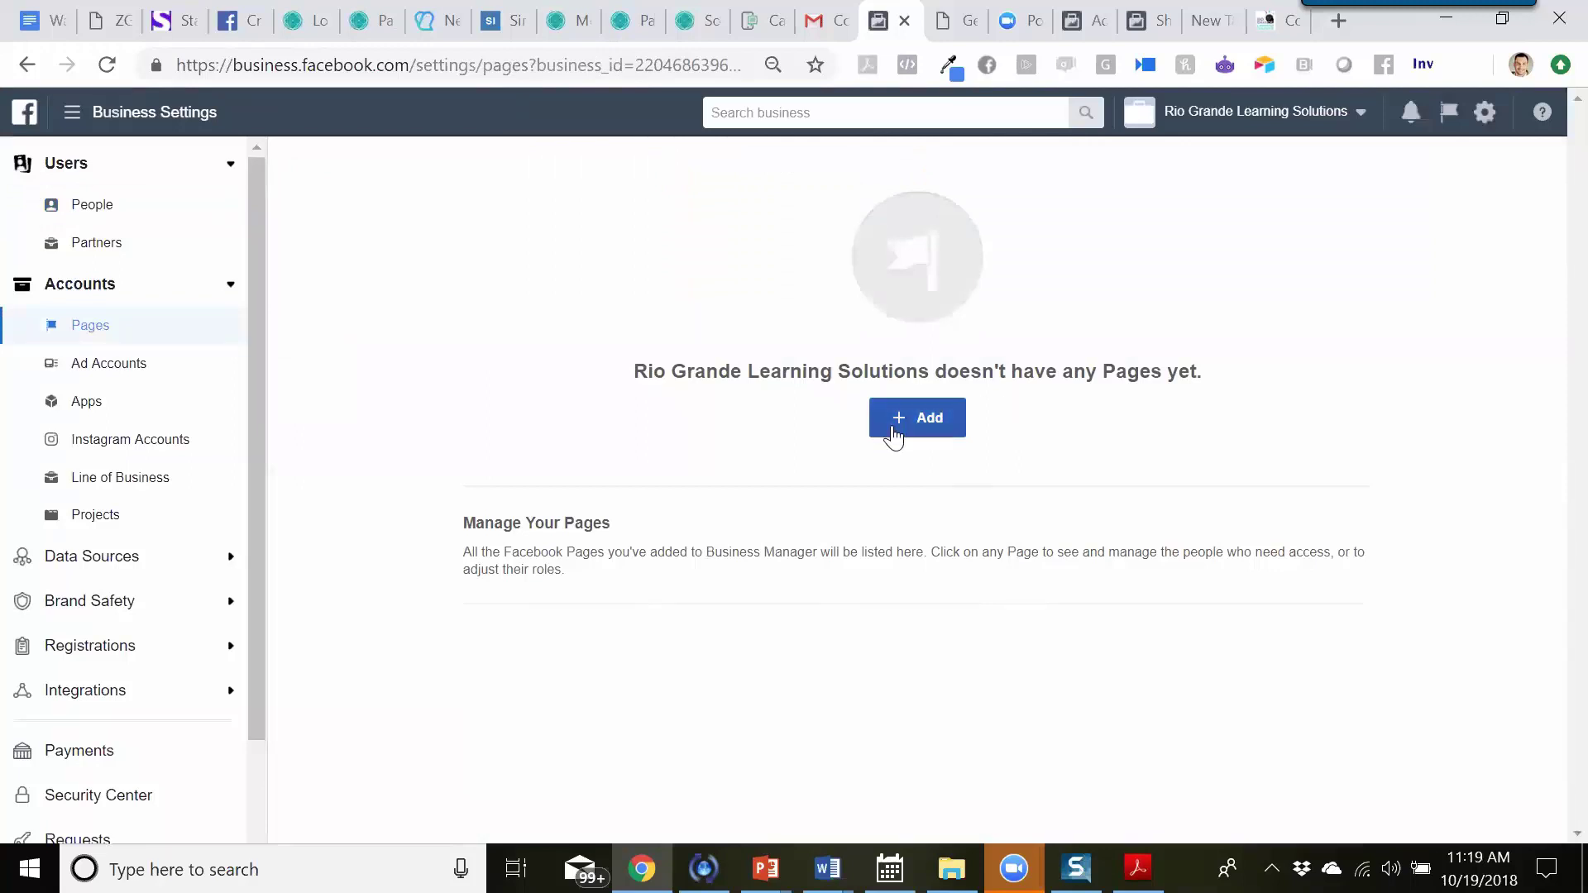
pyautogui.click(893, 437)
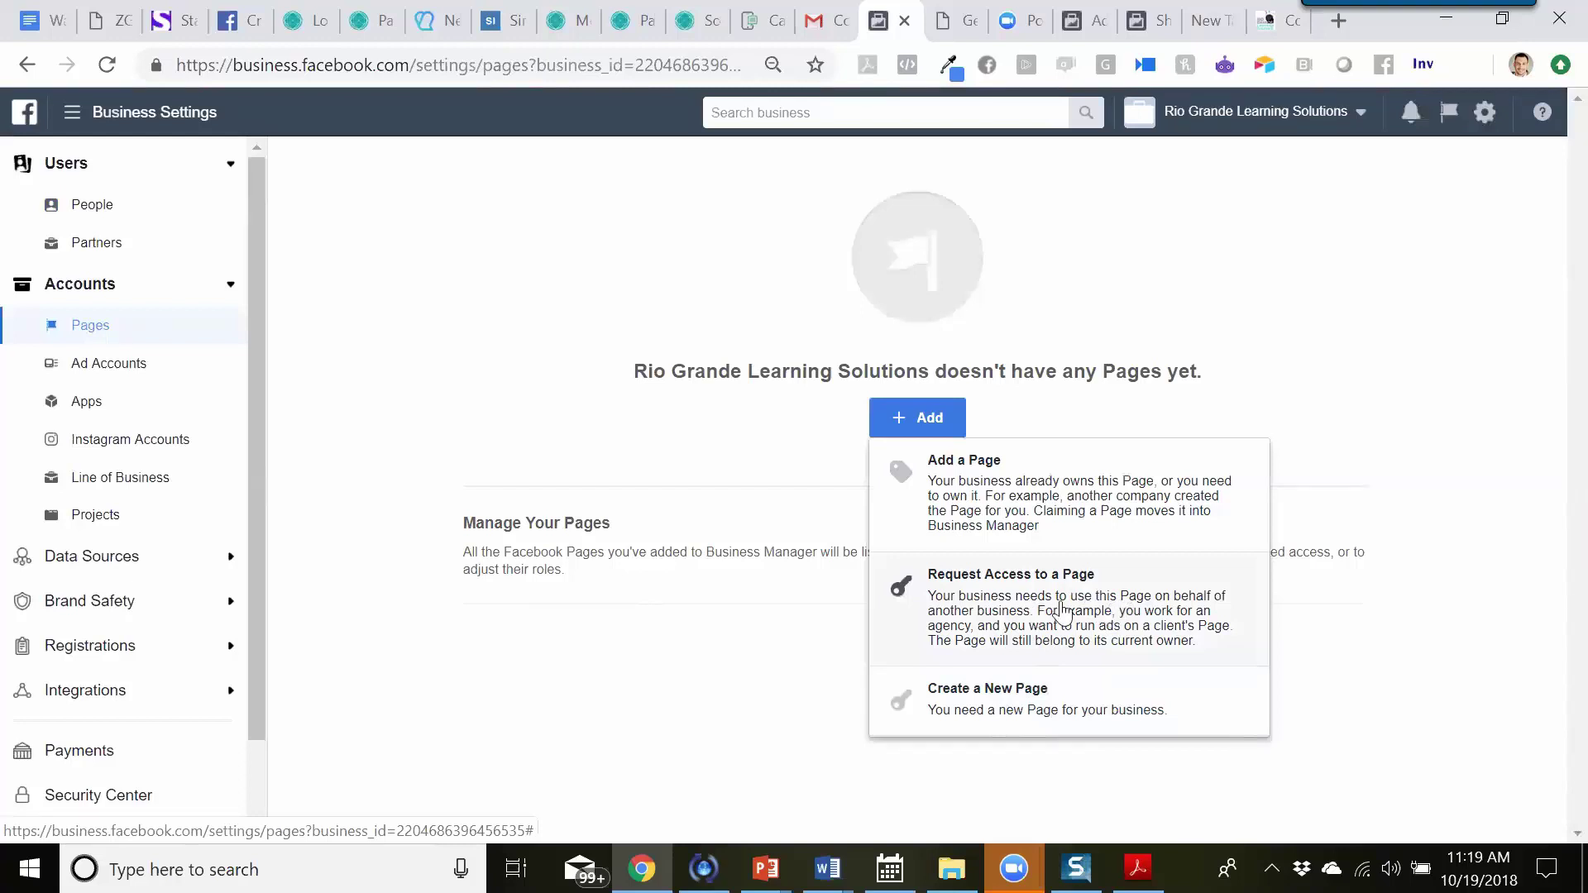
pyautogui.click(1065, 612)
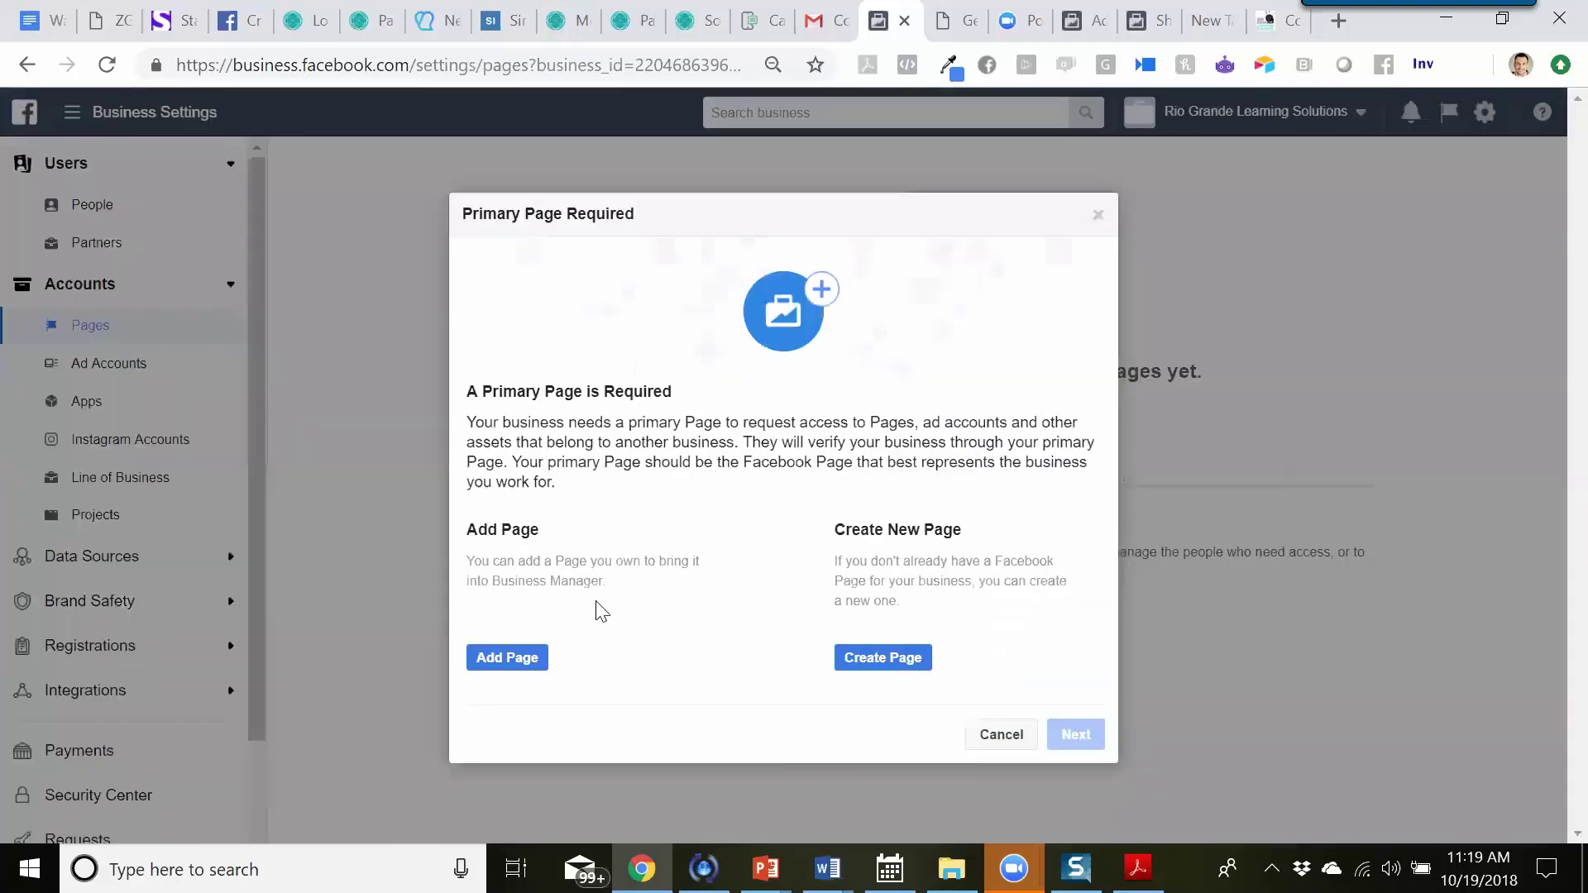
pyautogui.click(1098, 215)
# - Add the owned Rio Grande Learning Solutions Page by name and close the request-sent confirmations
pyautogui.click(896, 430)
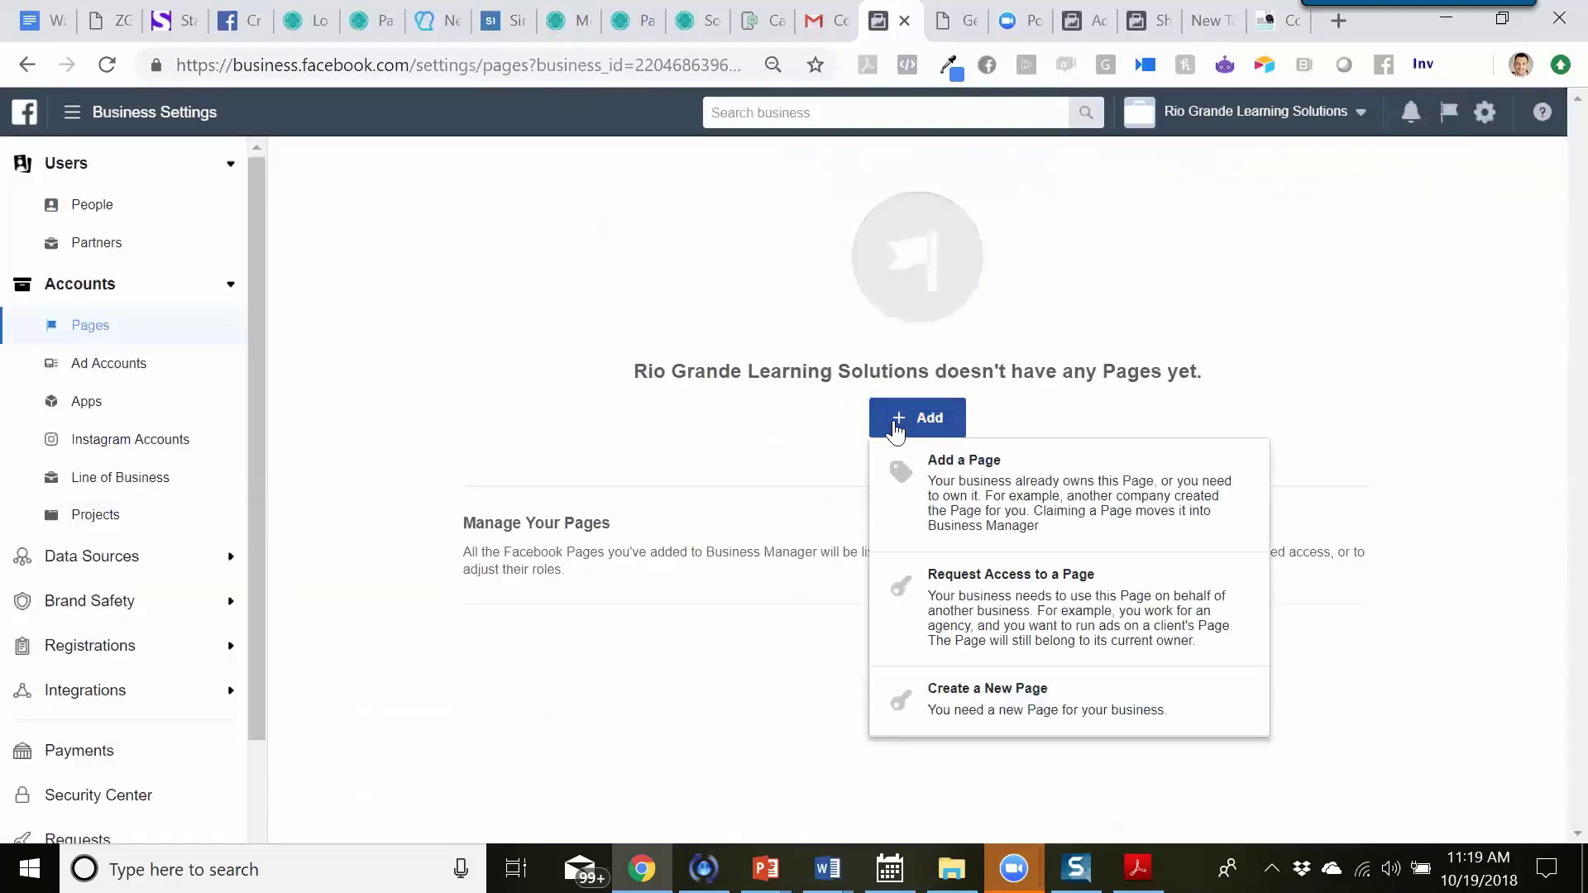
pyautogui.click(1102, 495)
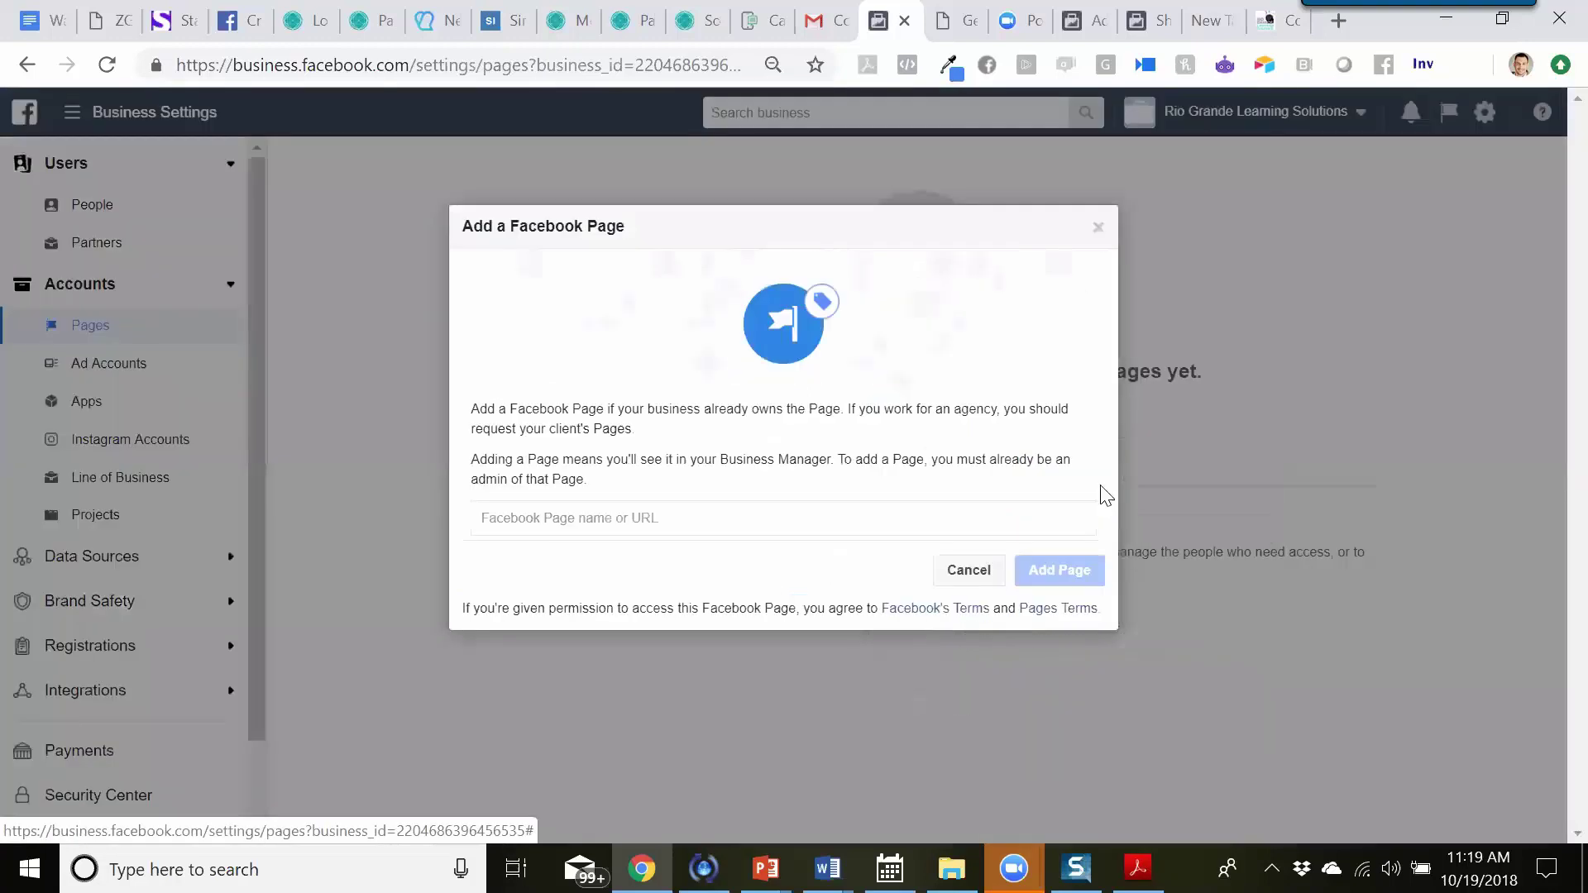
pyautogui.click(724, 519)
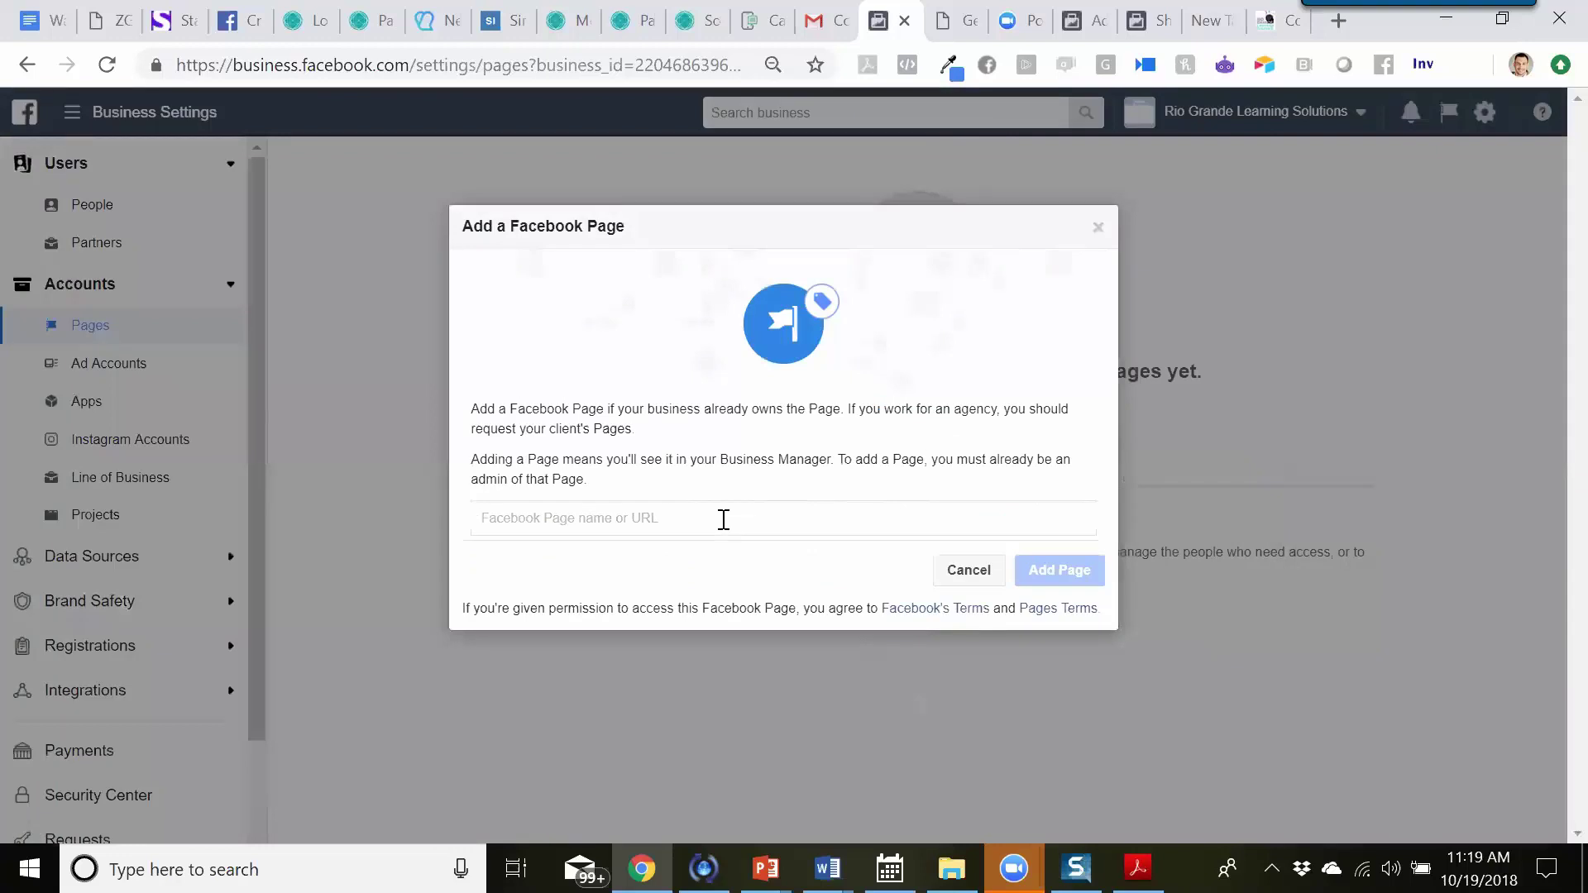
pyautogui.write('Rio')
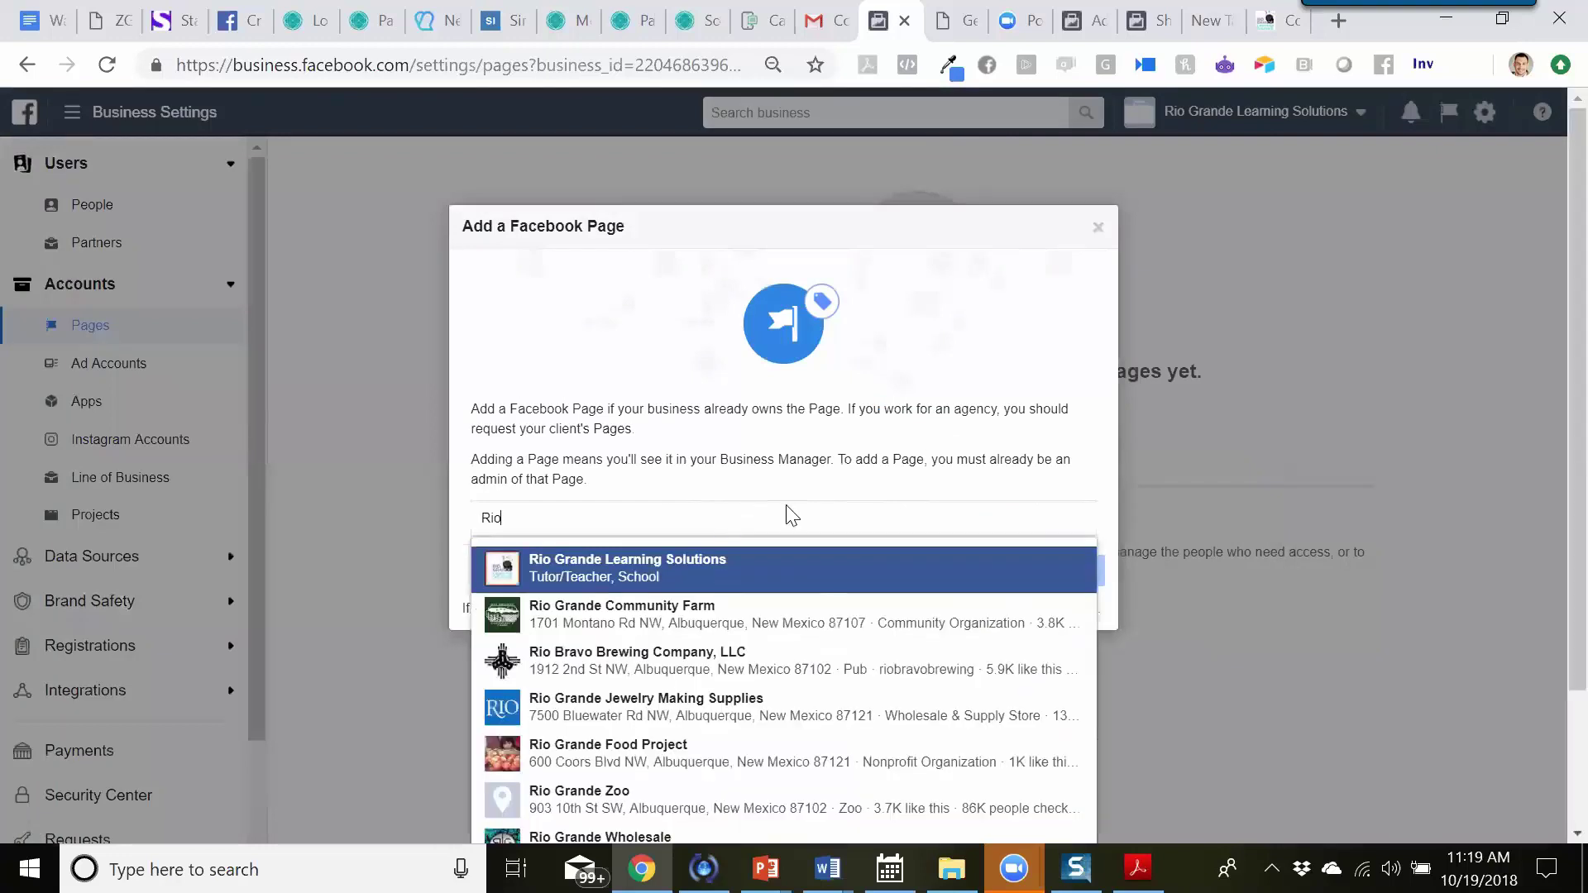
pyautogui.press('Down')
pyautogui.press('Down')
pyautogui.click(677, 579)
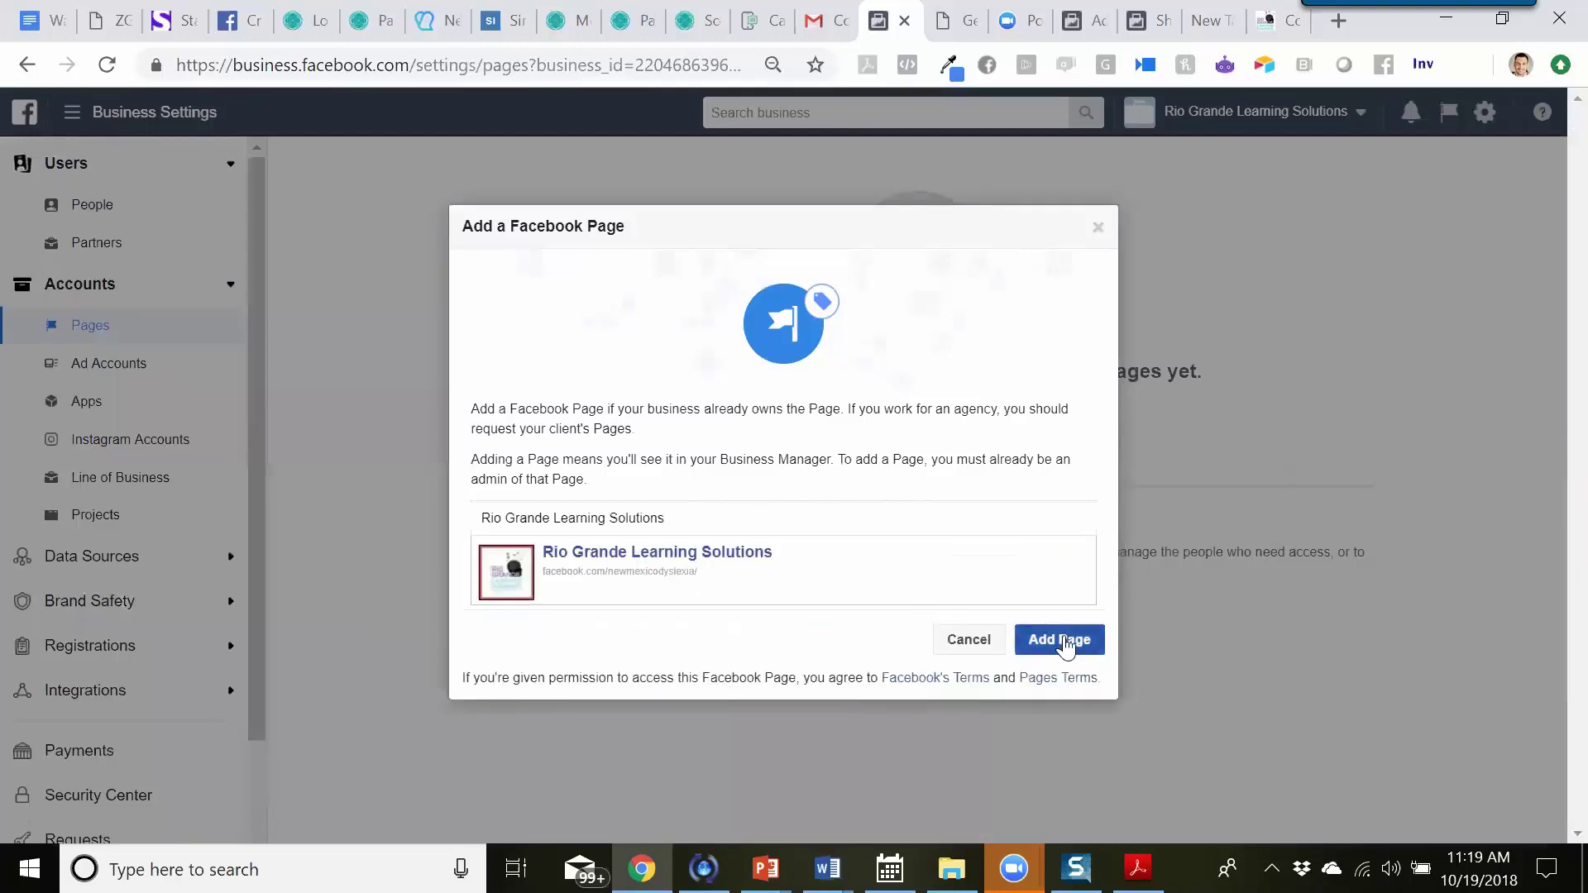
pyautogui.click(1067, 641)
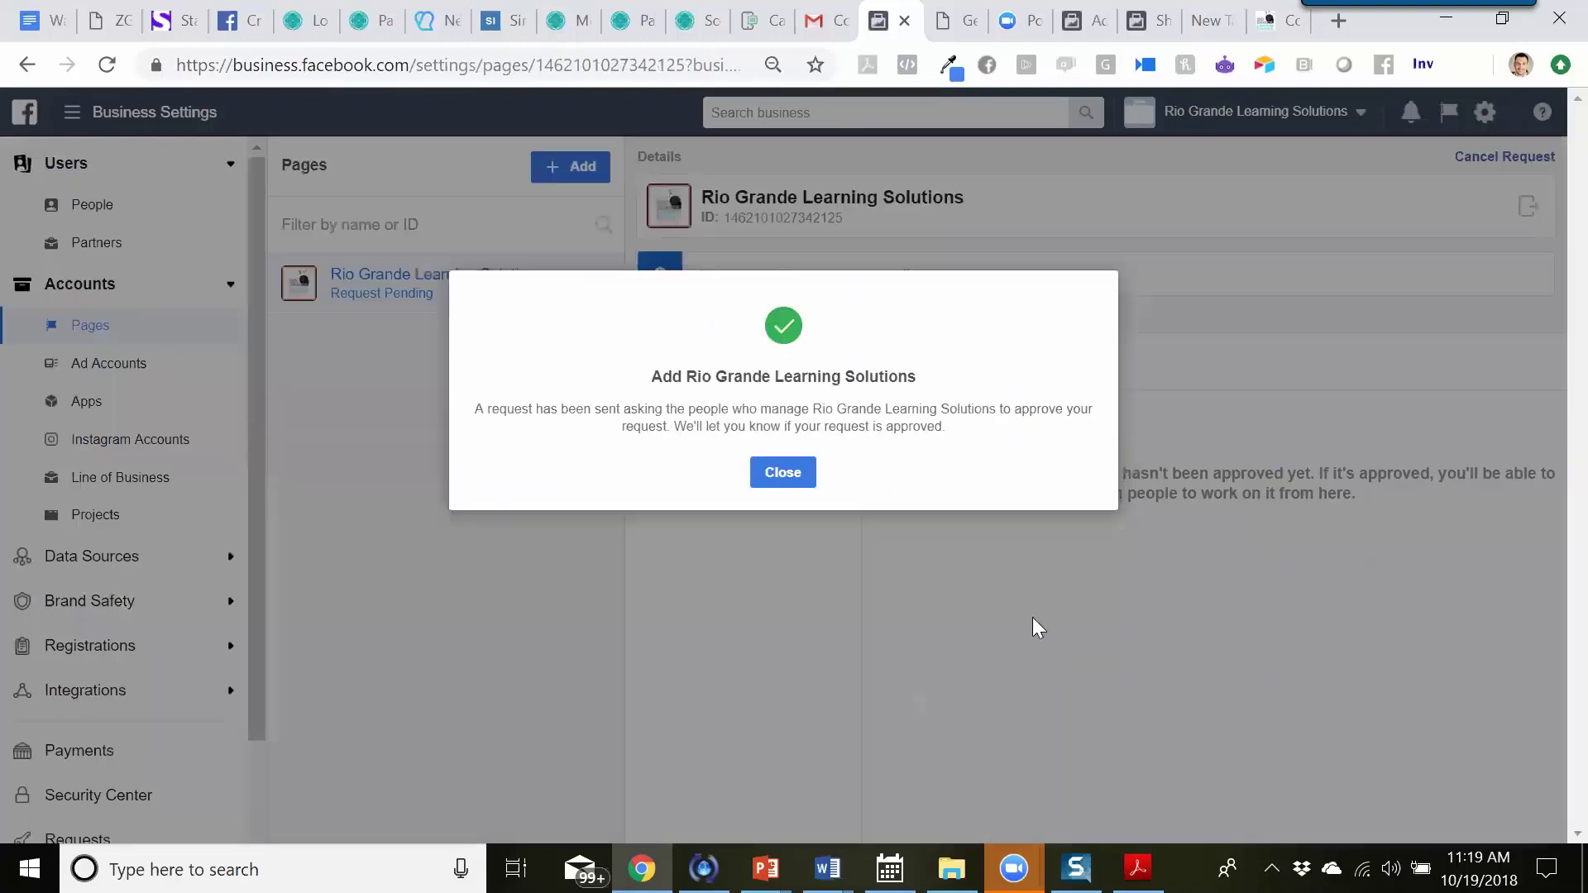
pyautogui.click(786, 489)
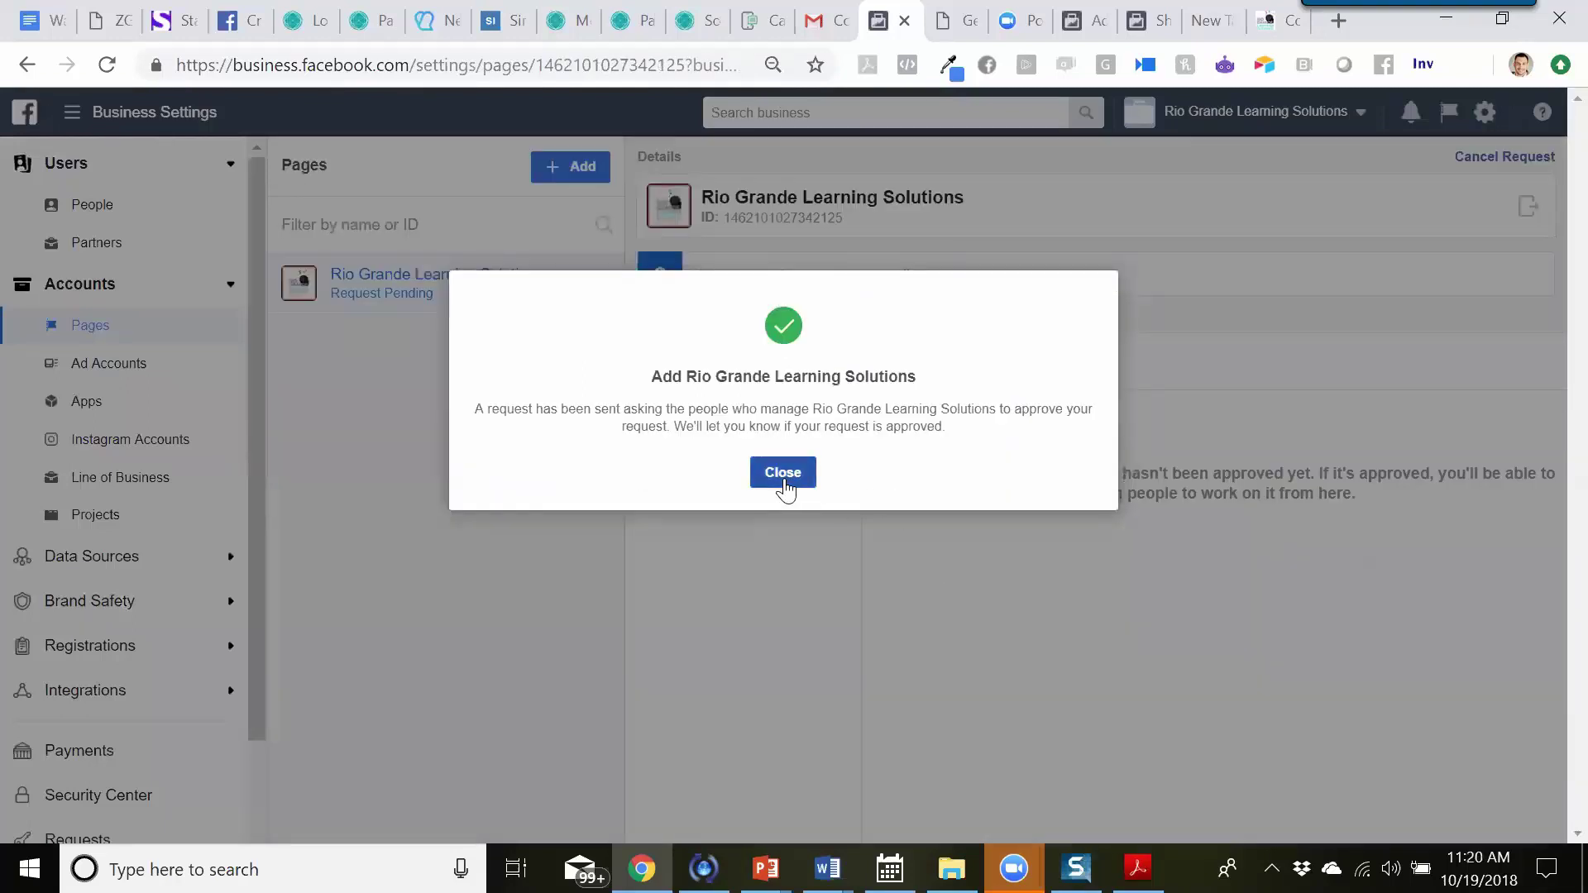
pyautogui.click(783, 473)
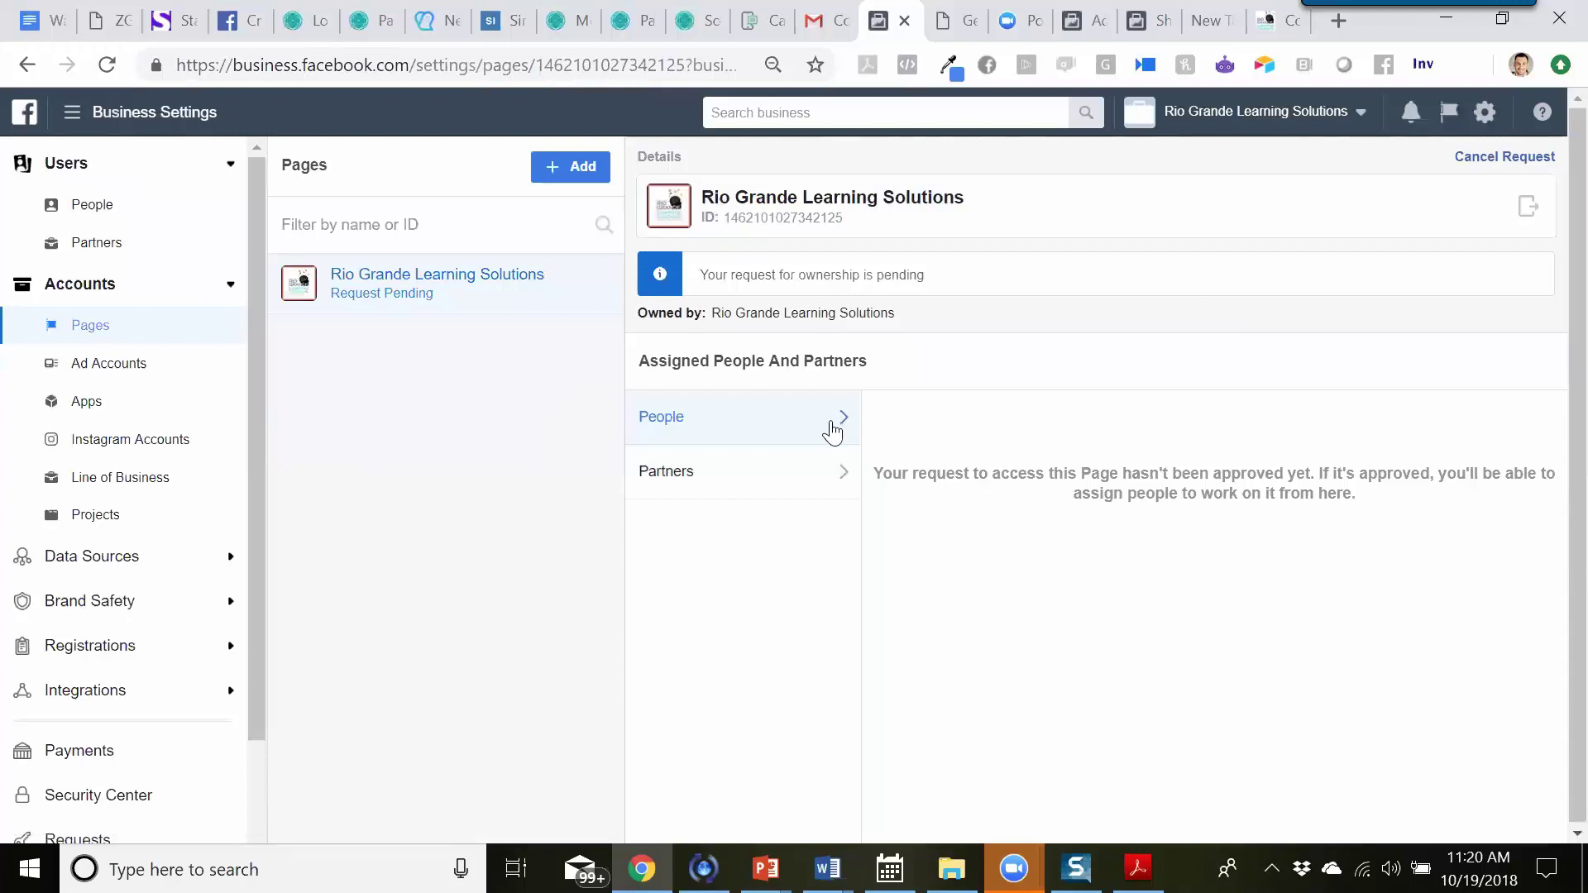
pyautogui.click(755, 470)
pyautogui.click(815, 416)
# - On Ad Accounts, choose Add an Ad Account and focus the empty ad account ID field
pyautogui.click(96, 364)
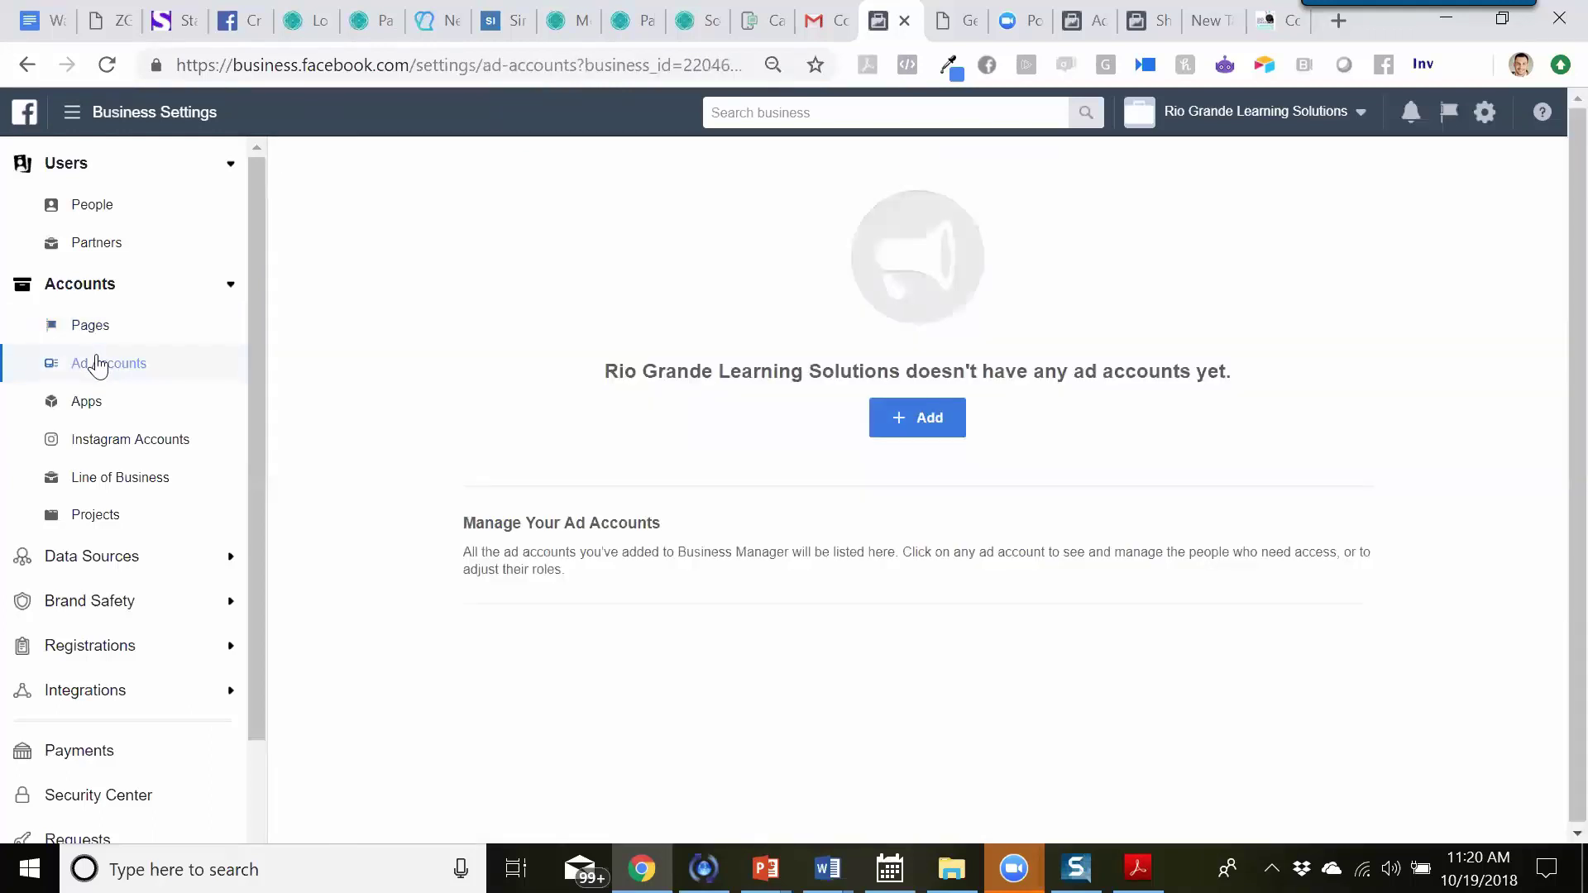
pyautogui.click(921, 423)
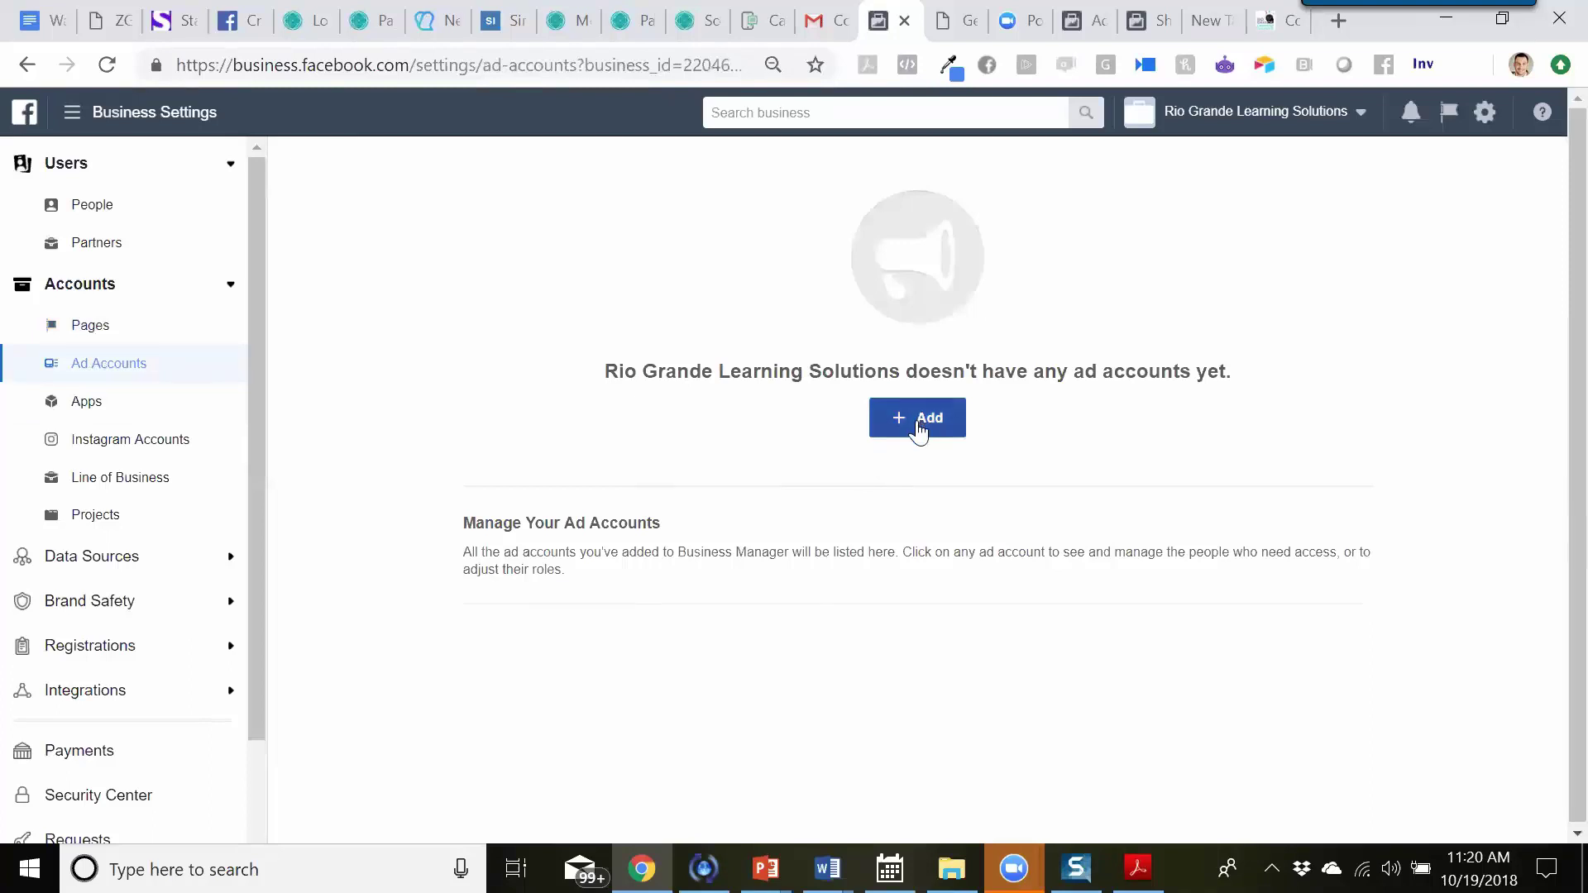
pyautogui.click(919, 424)
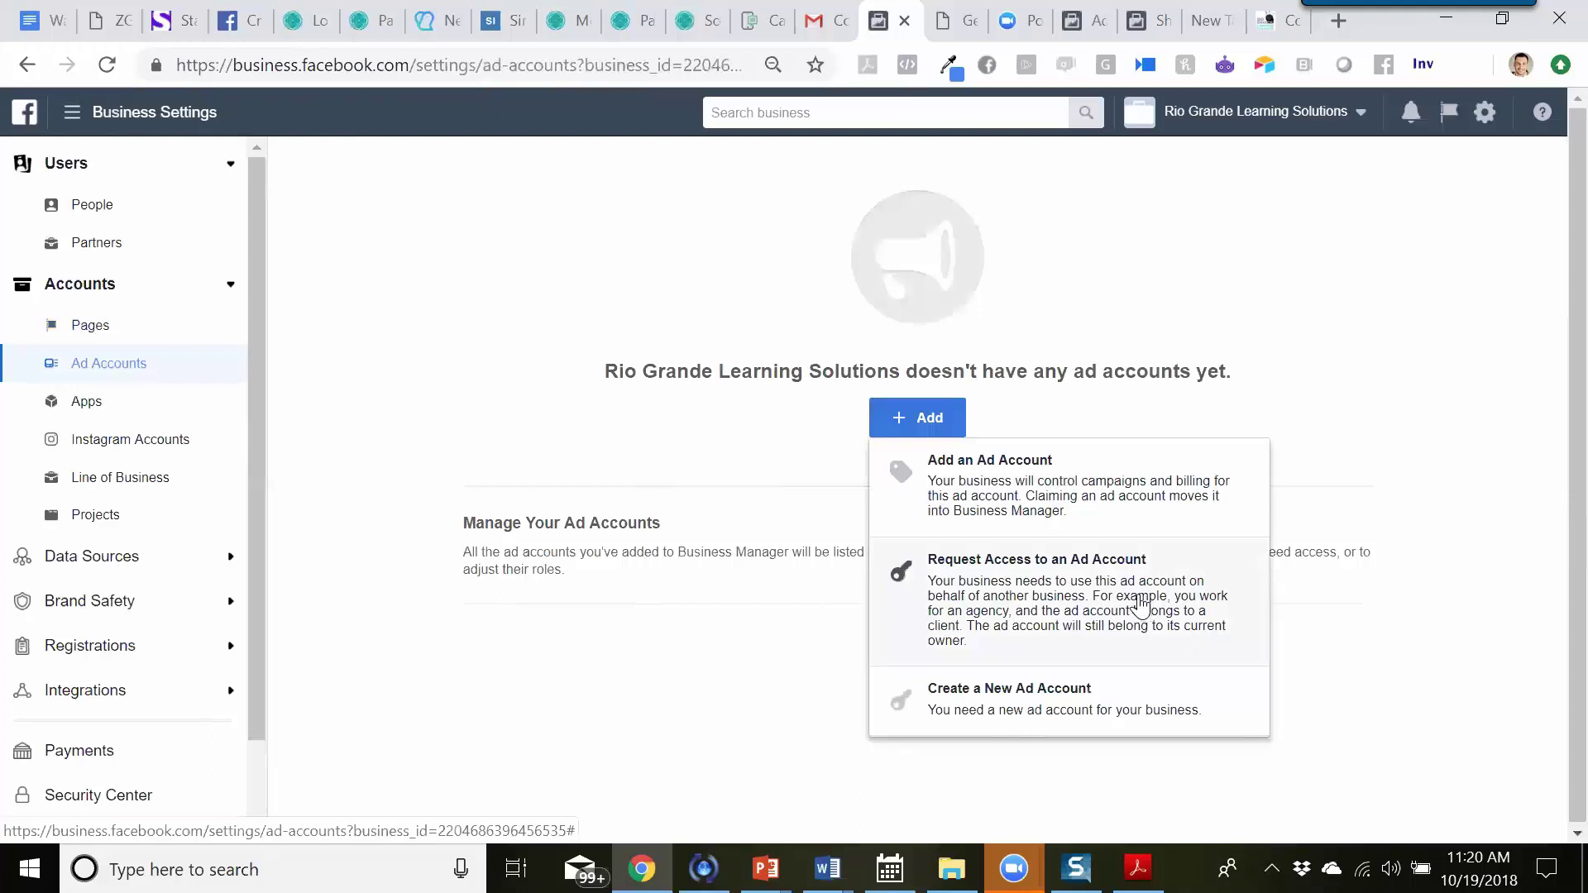
pyautogui.click(1133, 508)
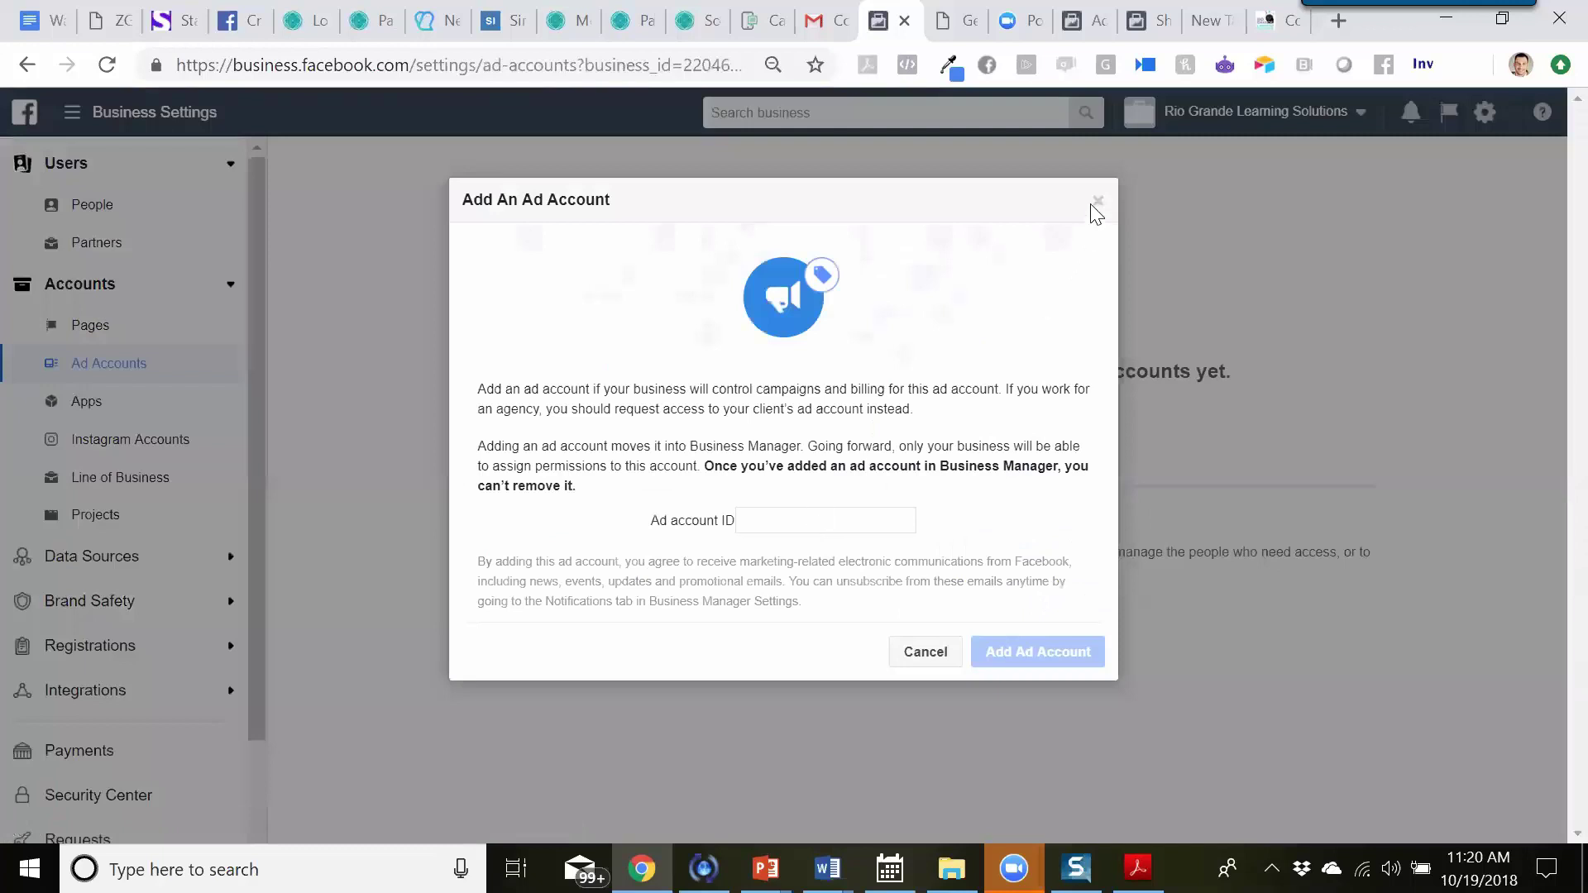
pyautogui.click(786, 514)
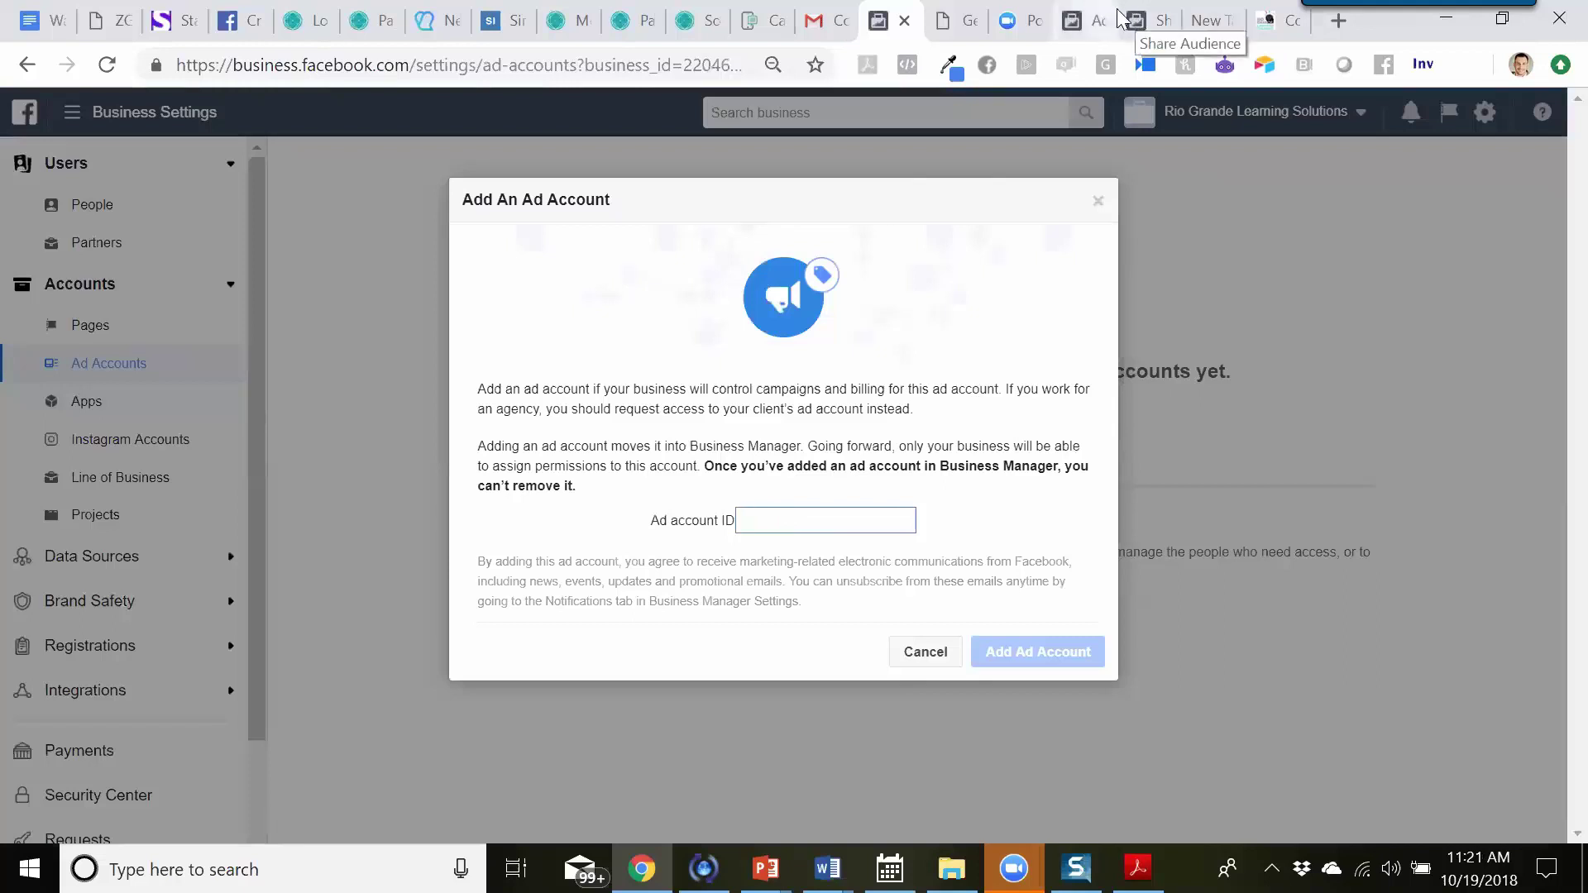
pyautogui.click(1101, 14)
# - Copy the Rio Grande Learning Solutions ad account ID from the Ads Manager settings page
pyautogui.click(1086, 14)
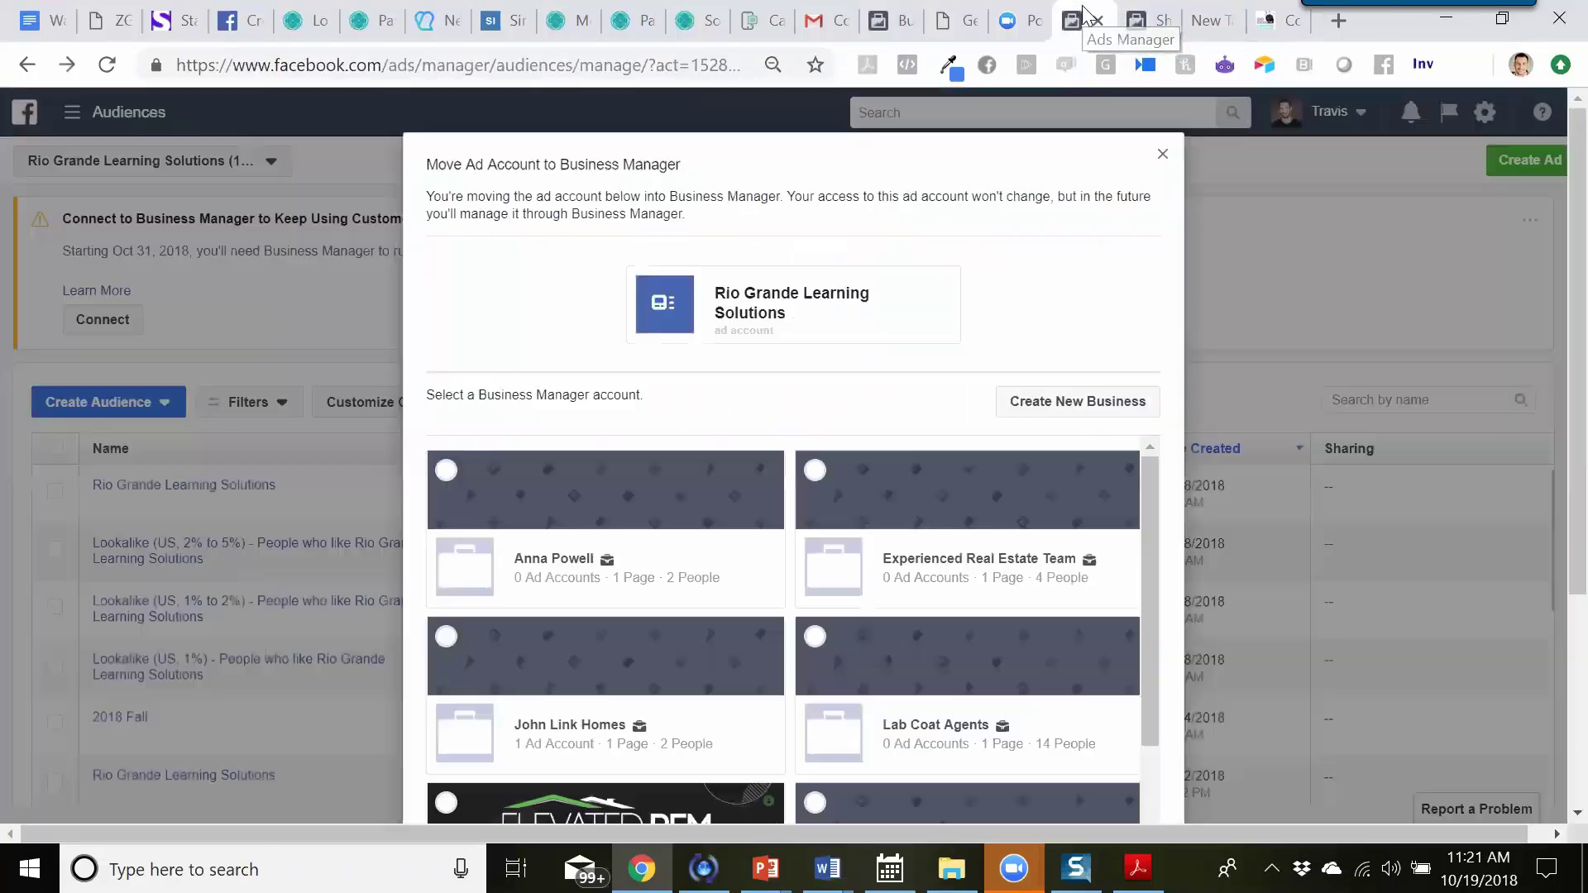
pyautogui.click(1162, 156)
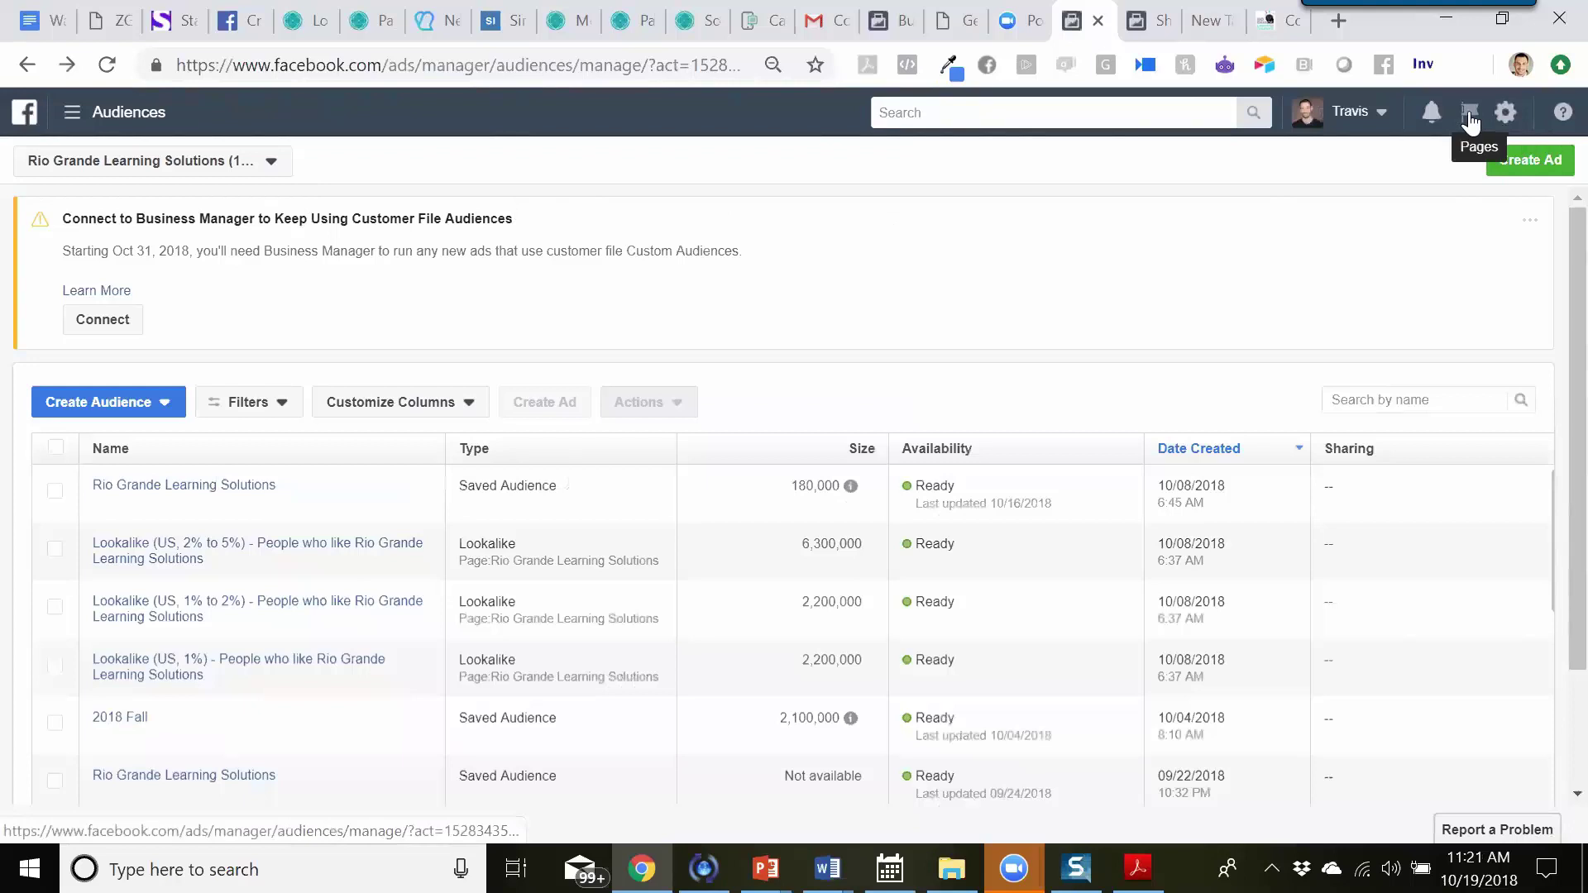
pyautogui.click(1502, 116)
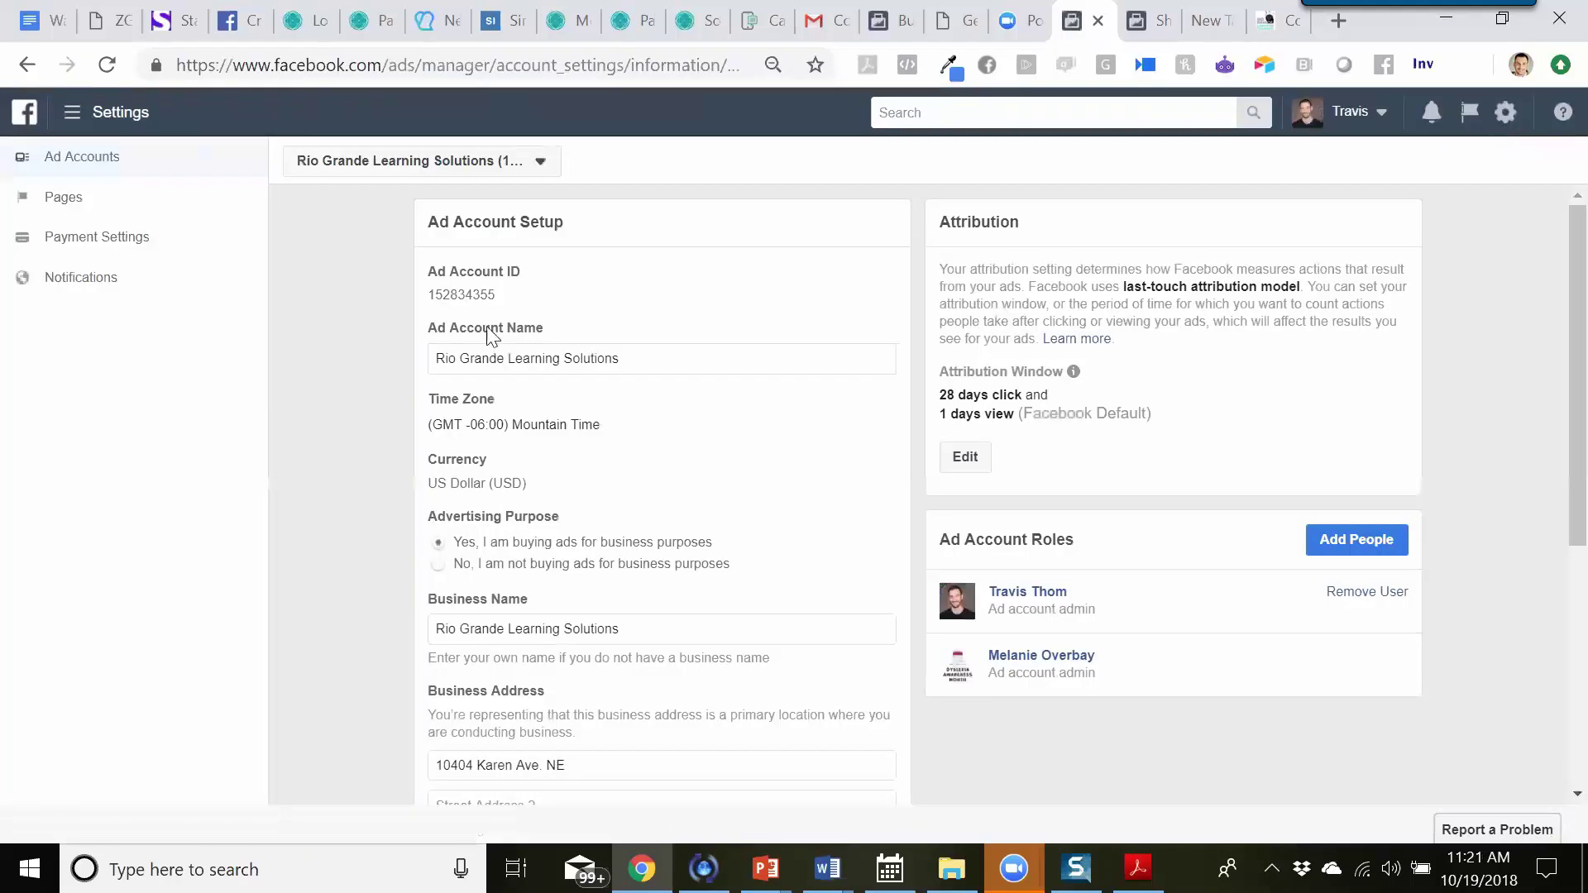
pyautogui.moveTo(432, 295); pyautogui.dragTo(495, 296)
pyautogui.rightClick(495, 296)
pyautogui.click(509, 316)
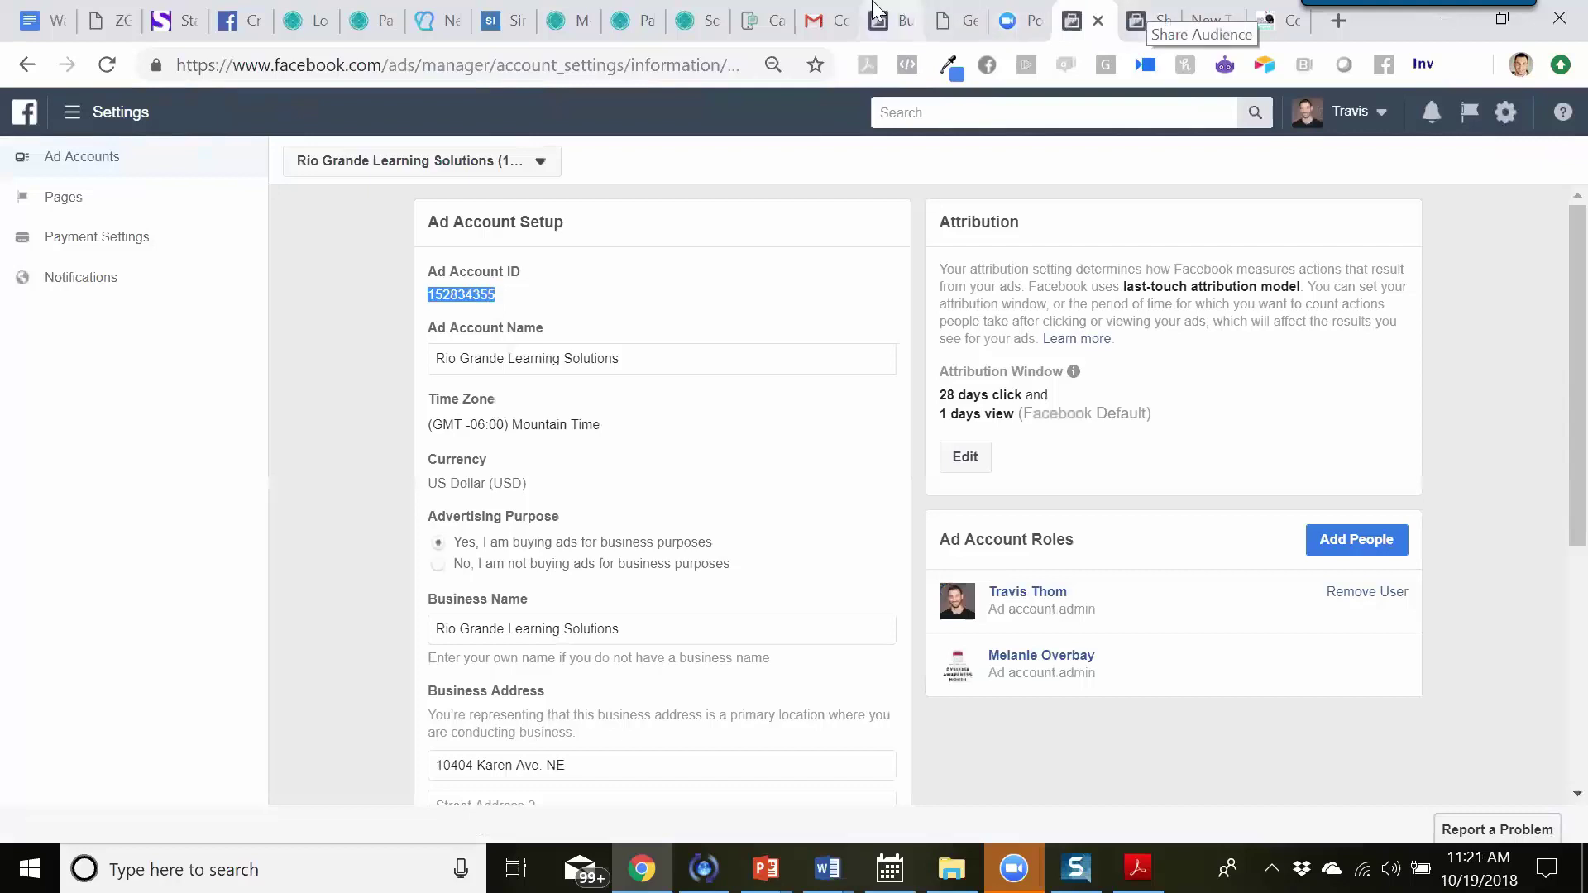
pyautogui.click(890, 21)
# - Paste the copied ad account ID, add the account to the business, and close the success message
pyautogui.click(758, 518)
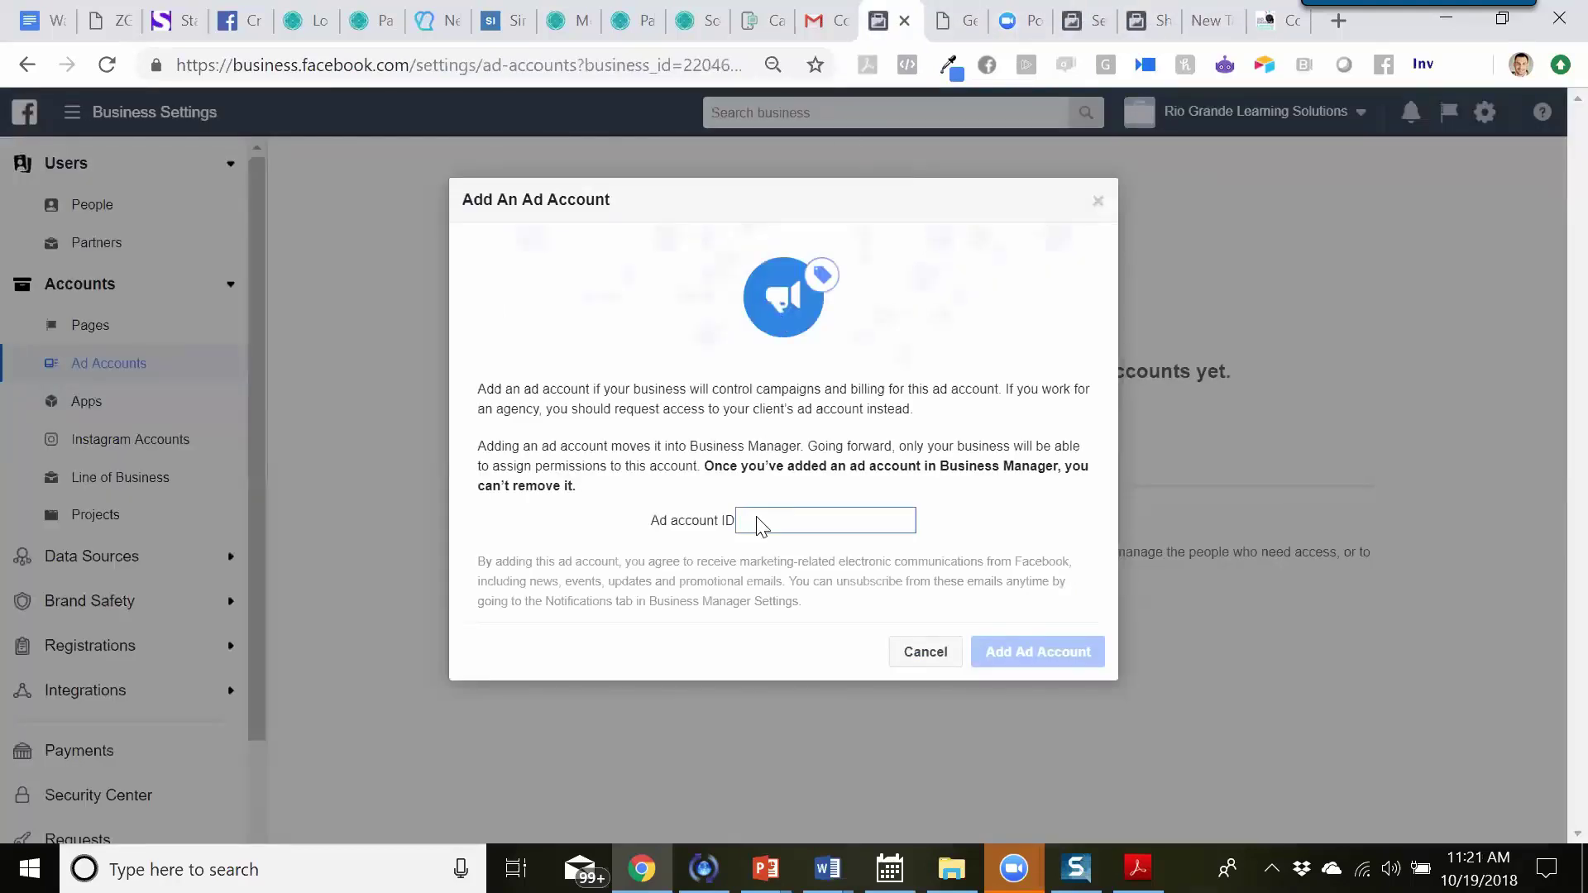
pyautogui.rightClick(757, 520)
pyautogui.click(828, 319)
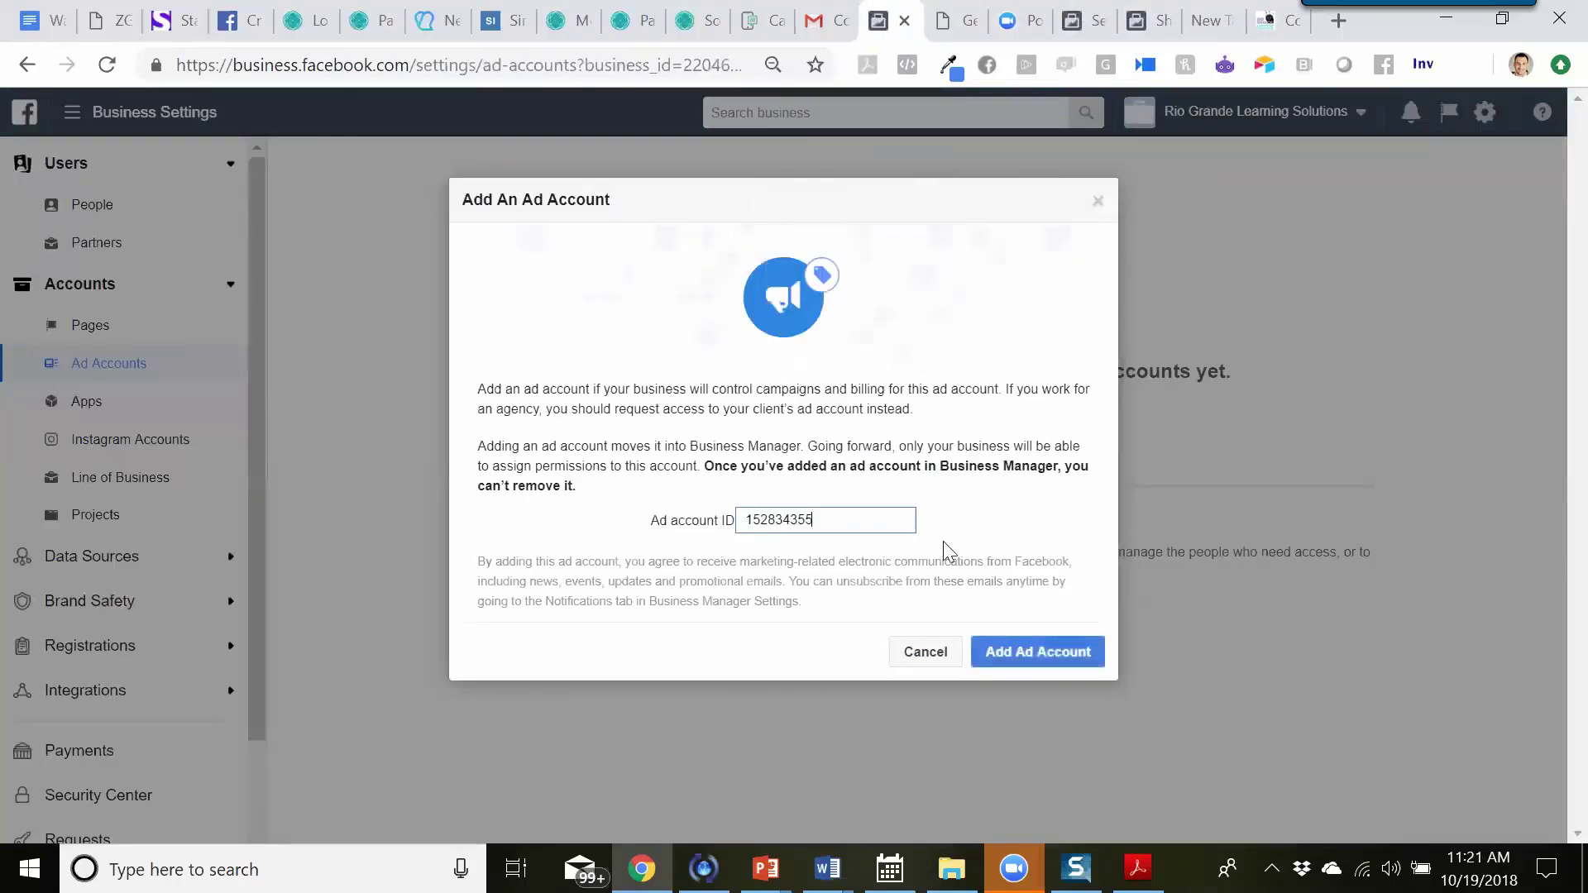
pyautogui.click(1044, 654)
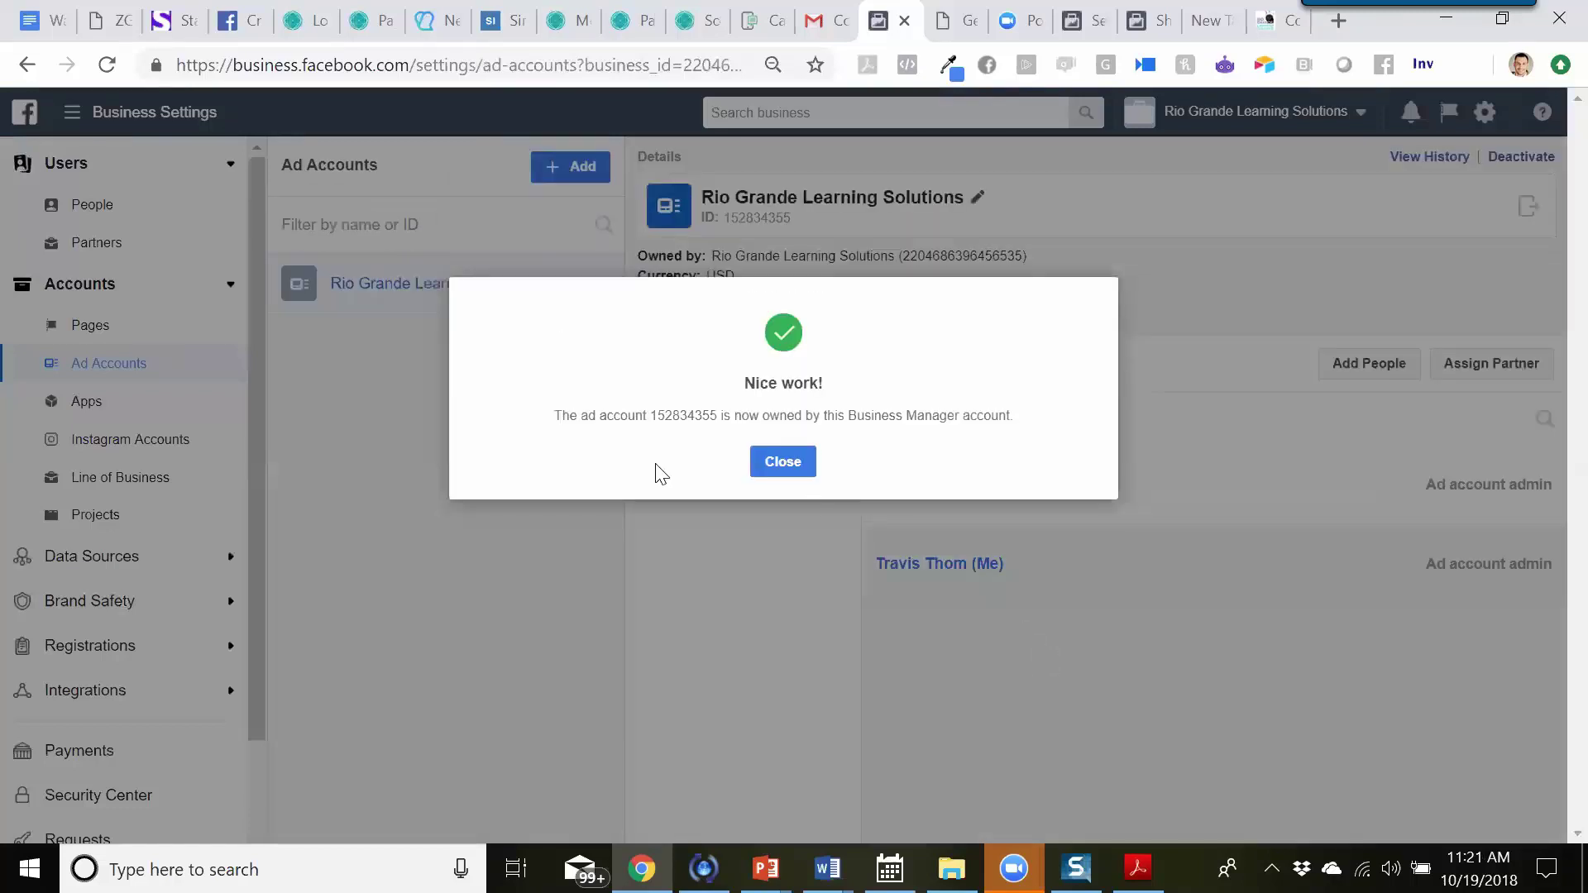
pyautogui.click(786, 465)
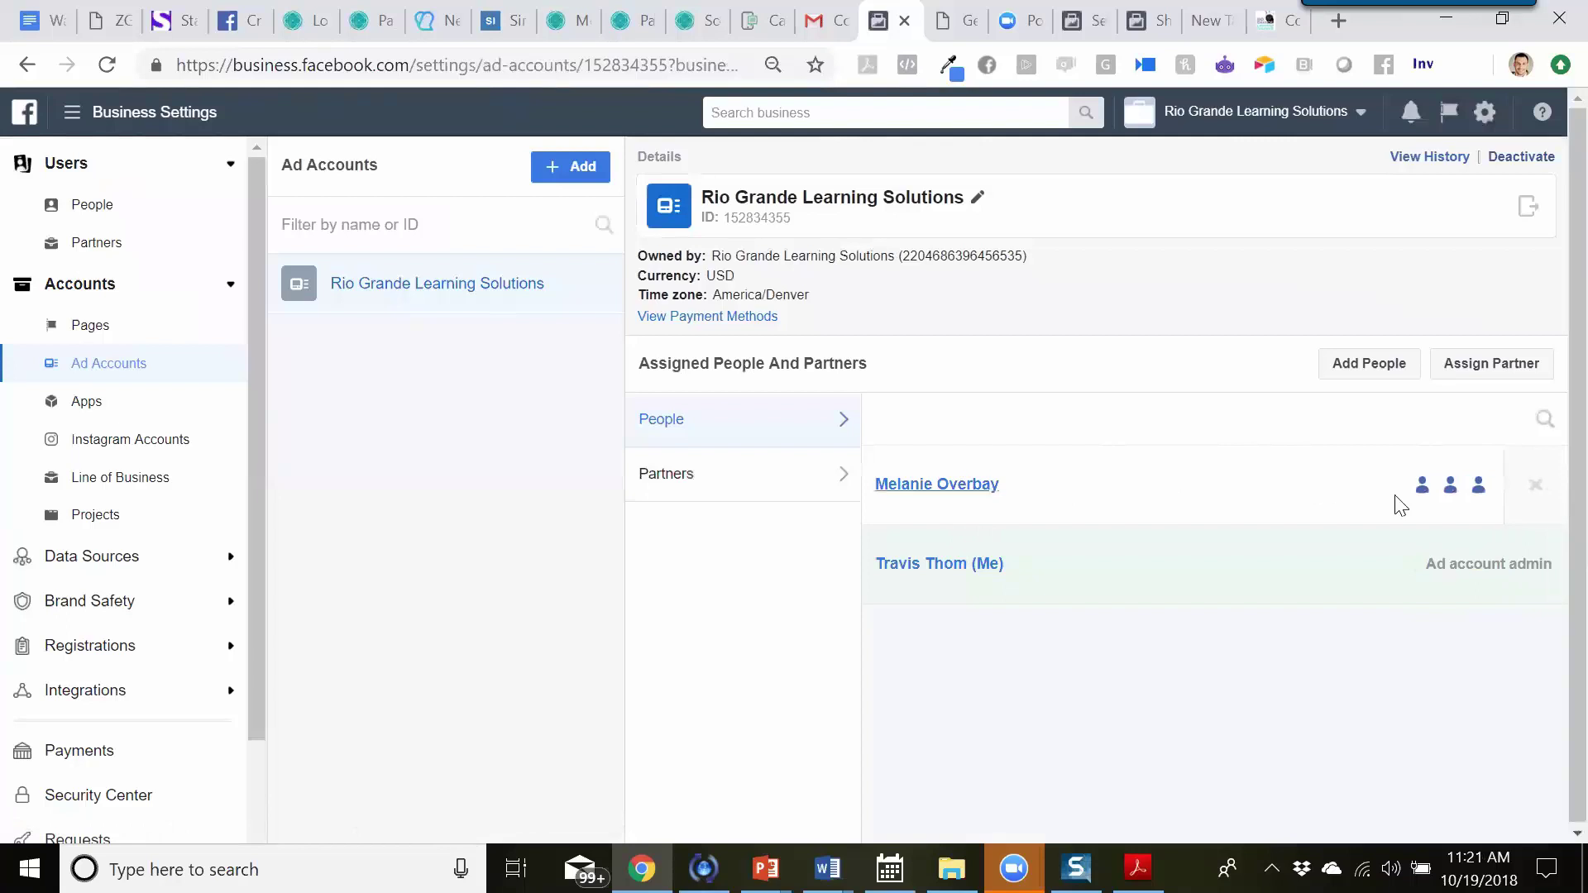
pyautogui.moveTo(1432, 501)
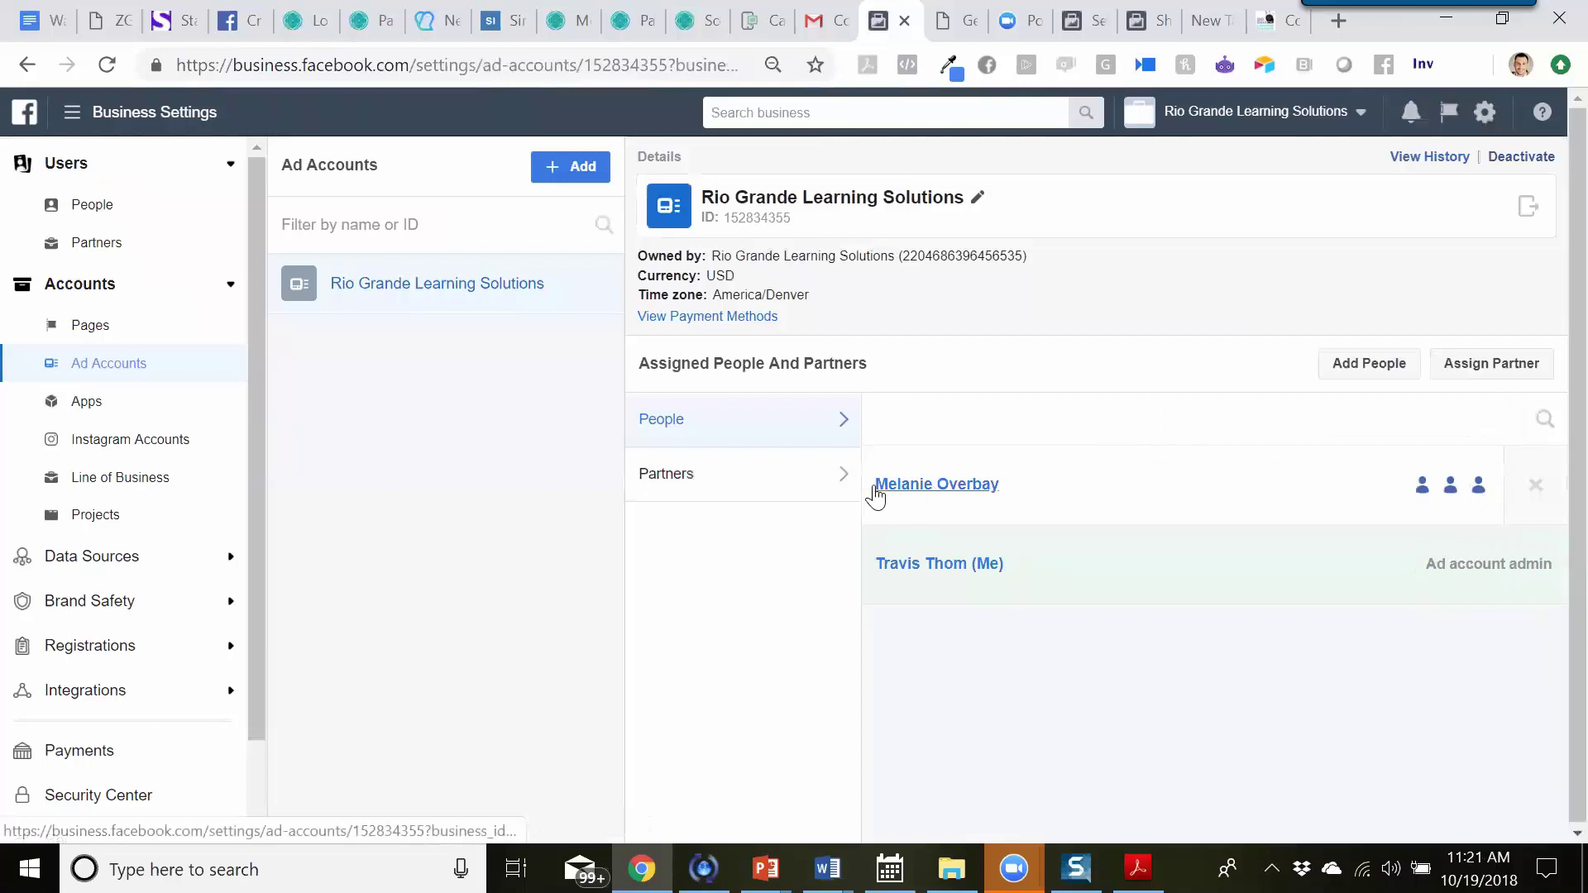
pyautogui.click(1360, 370)
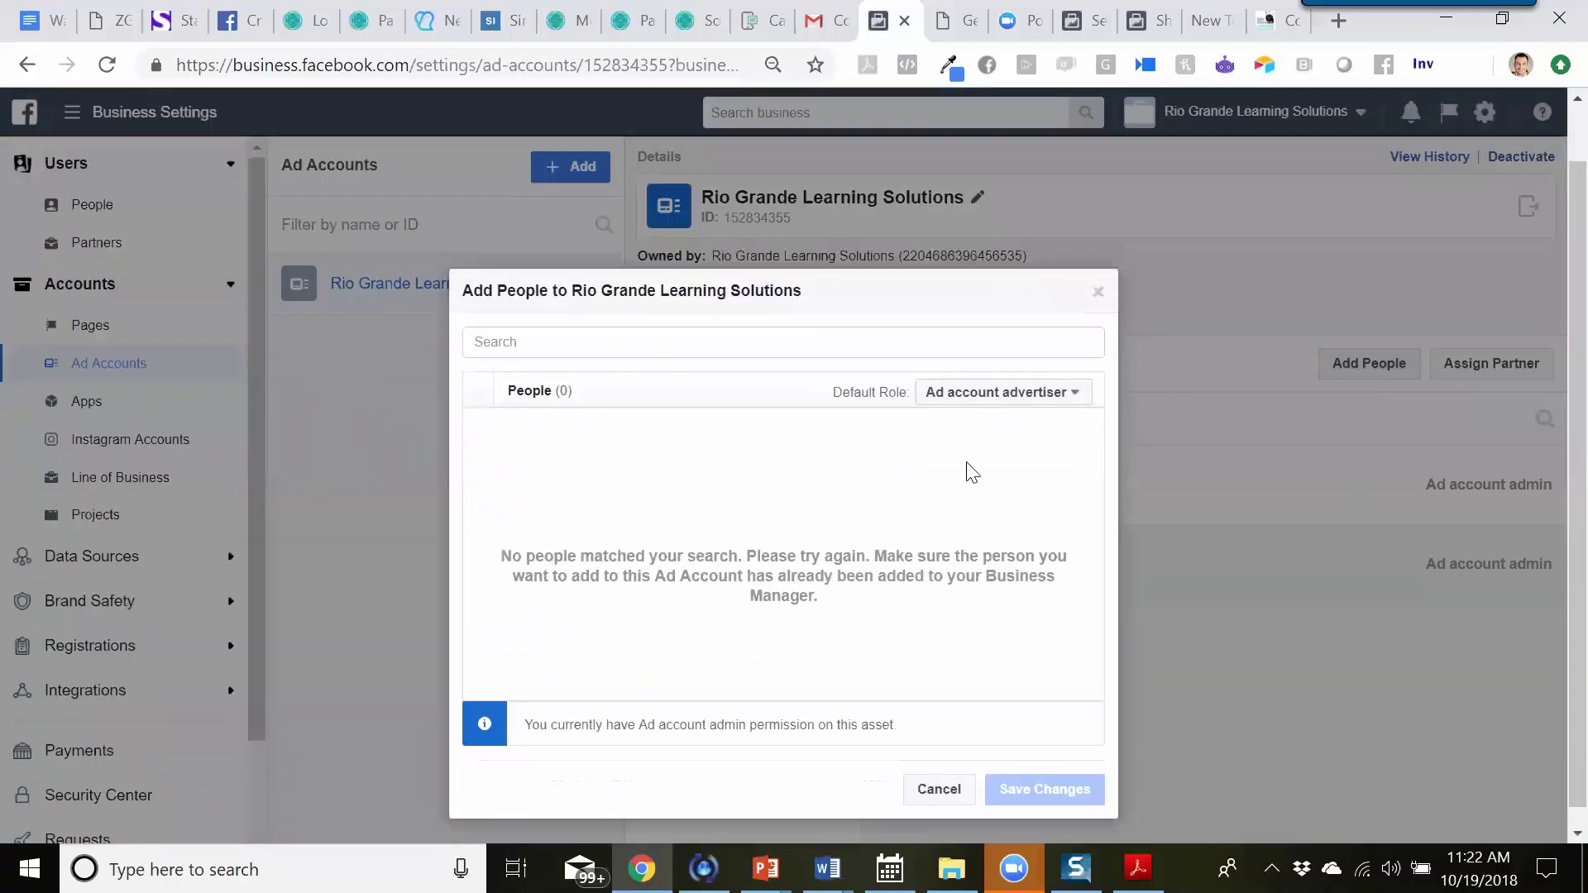
pyautogui.click(1002, 455)
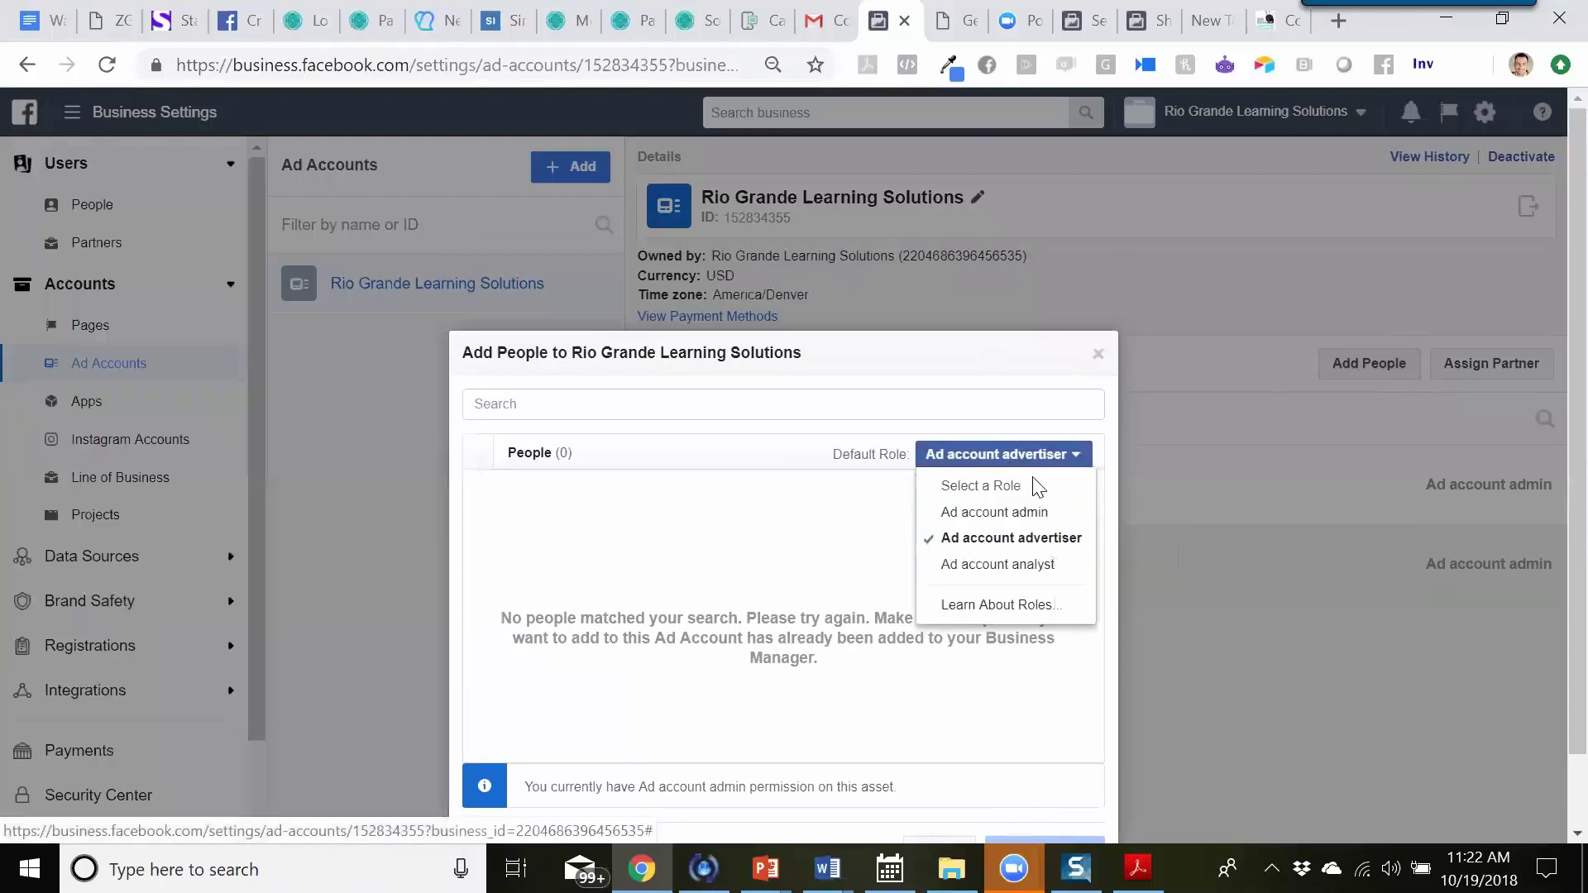
pyautogui.click(1097, 356)
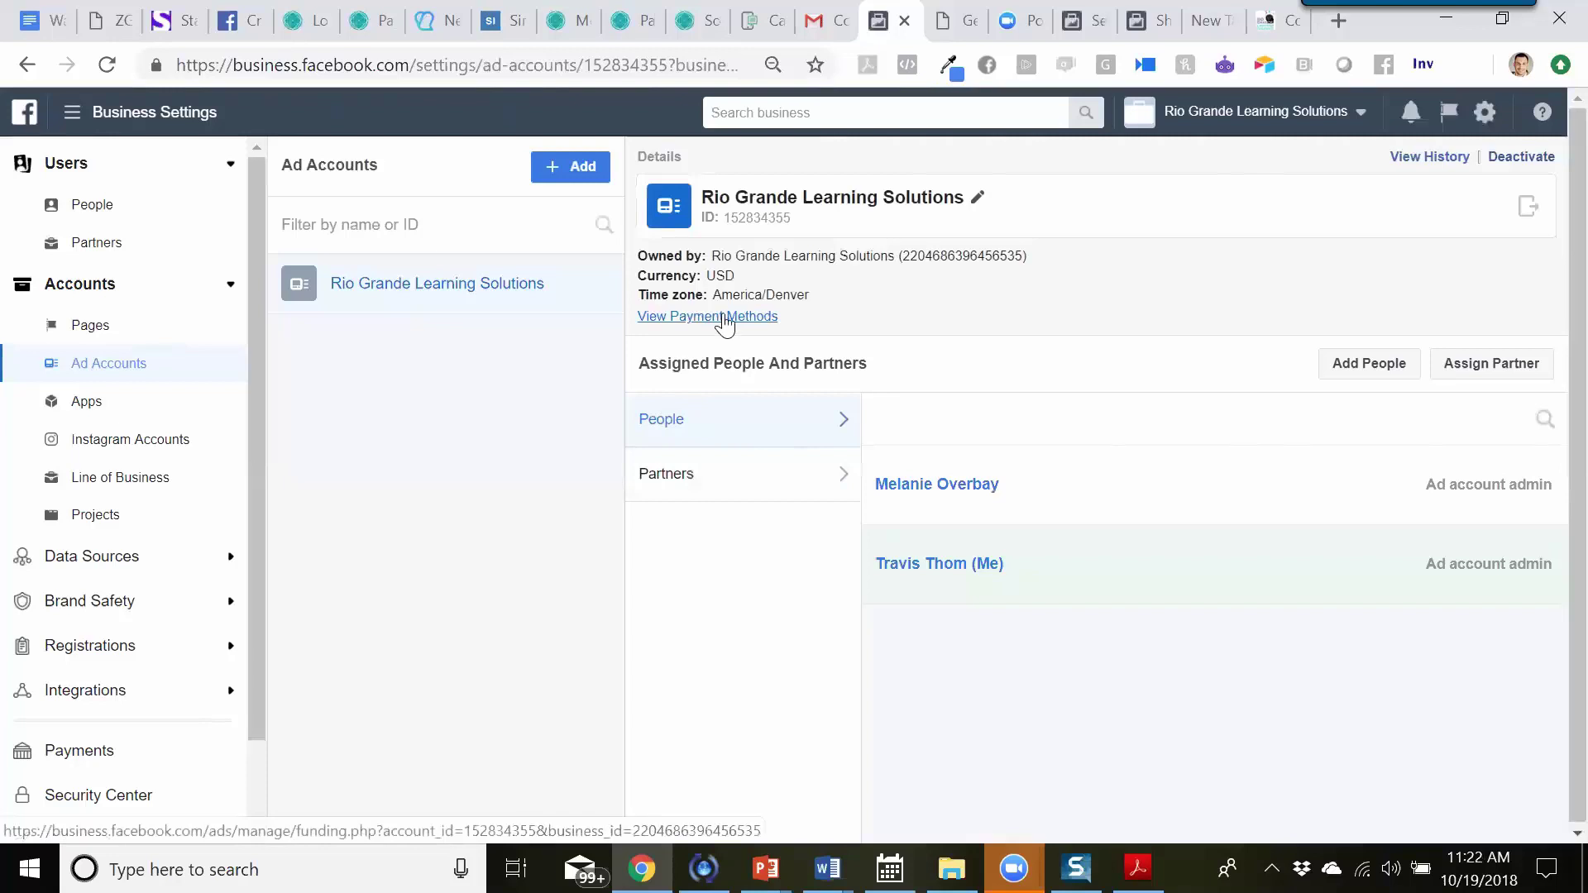
pyautogui.click(559, 165)
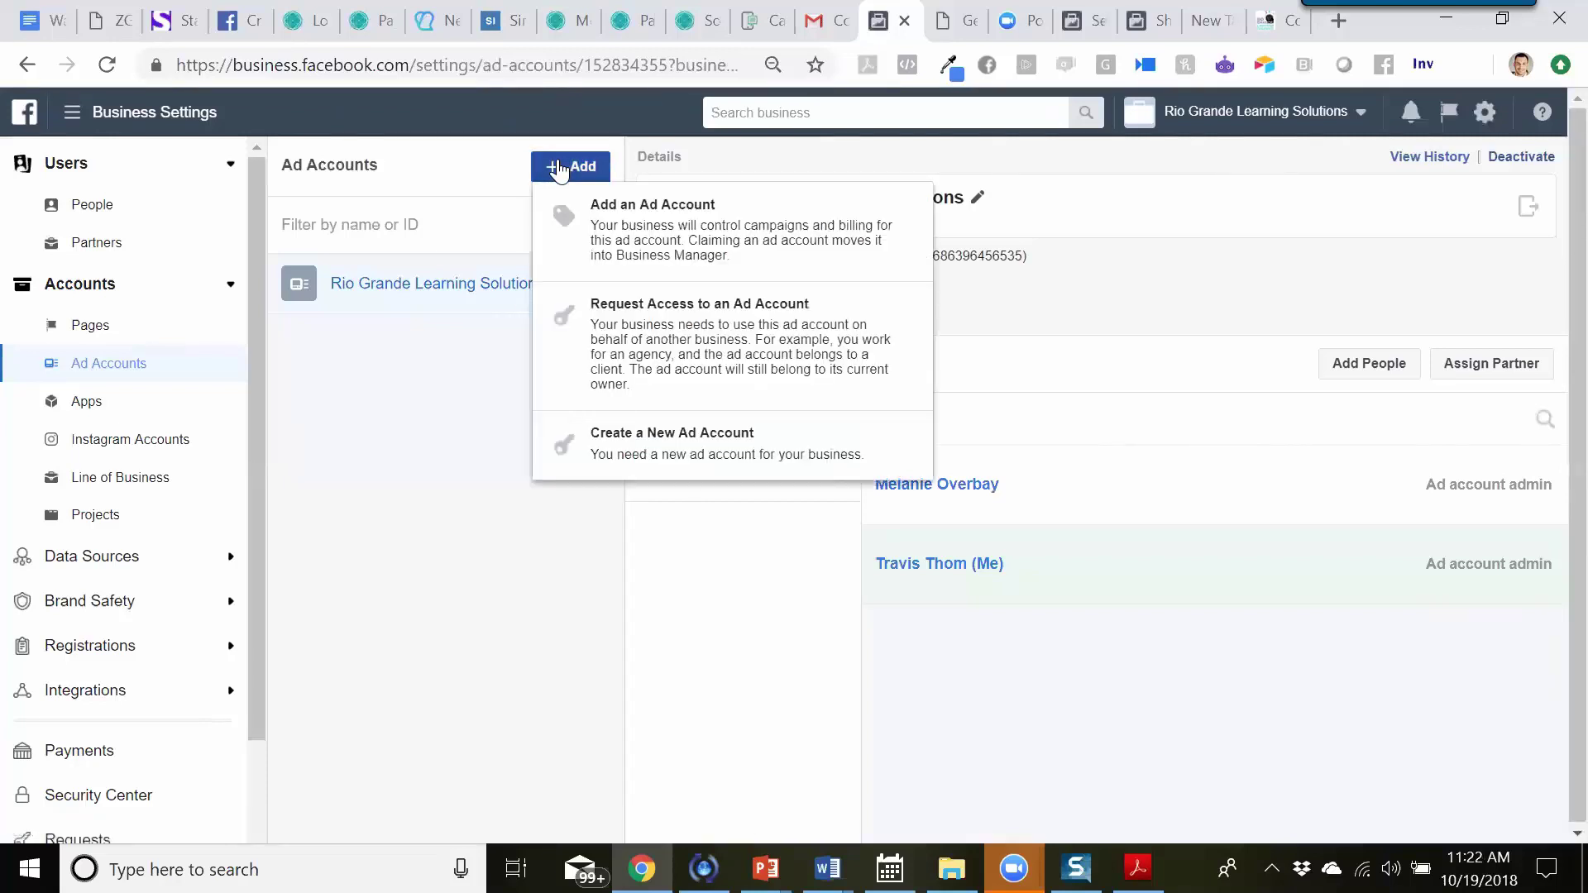
pyautogui.click(488, 382)
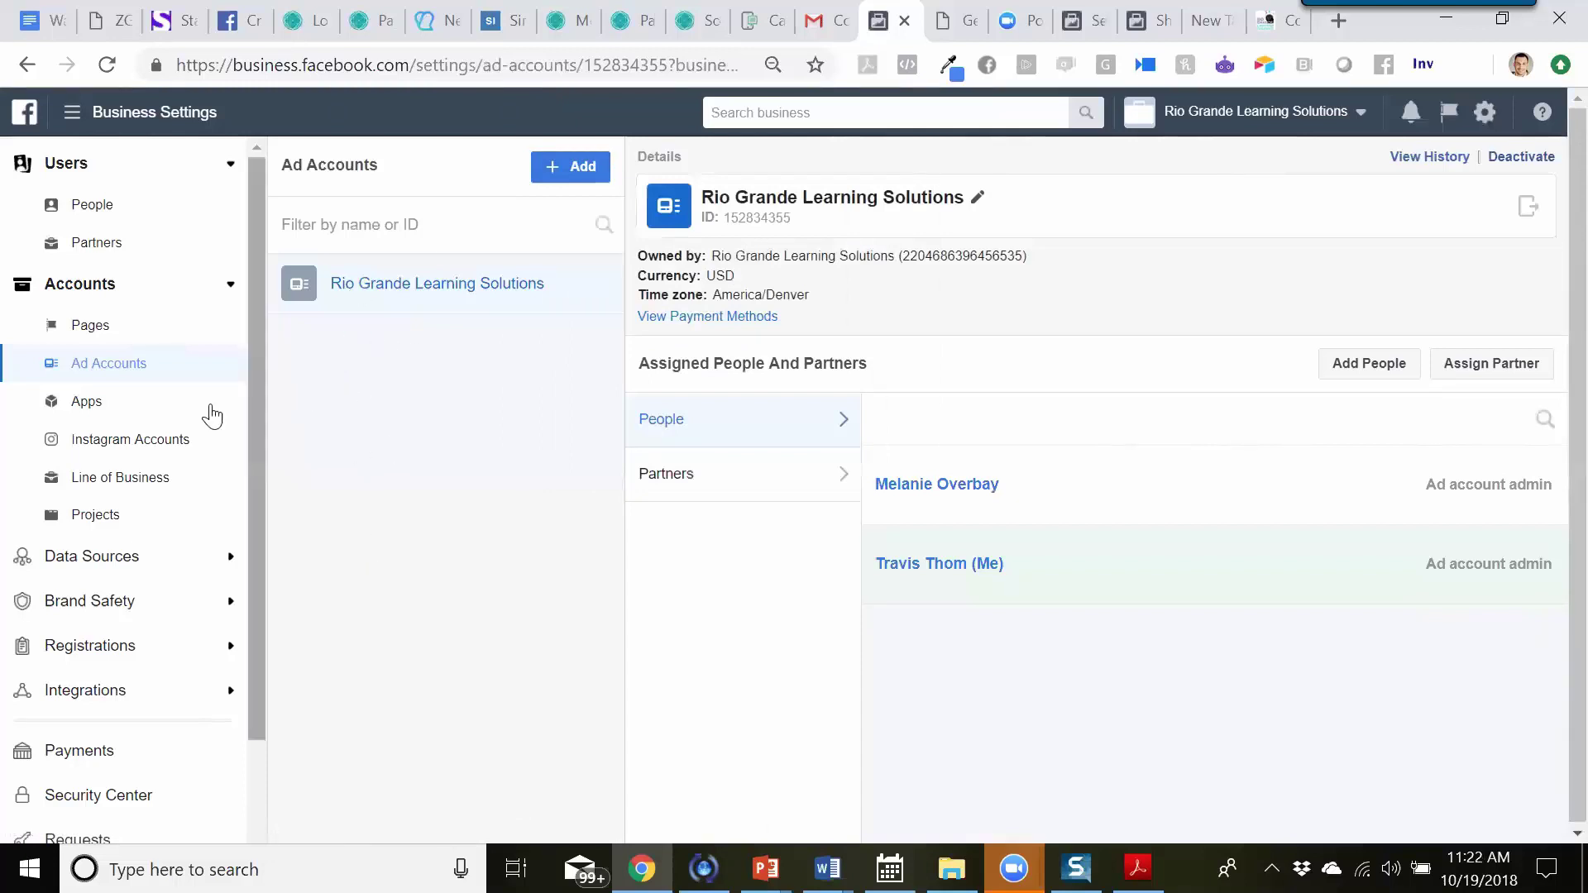
pyautogui.click(91, 331)
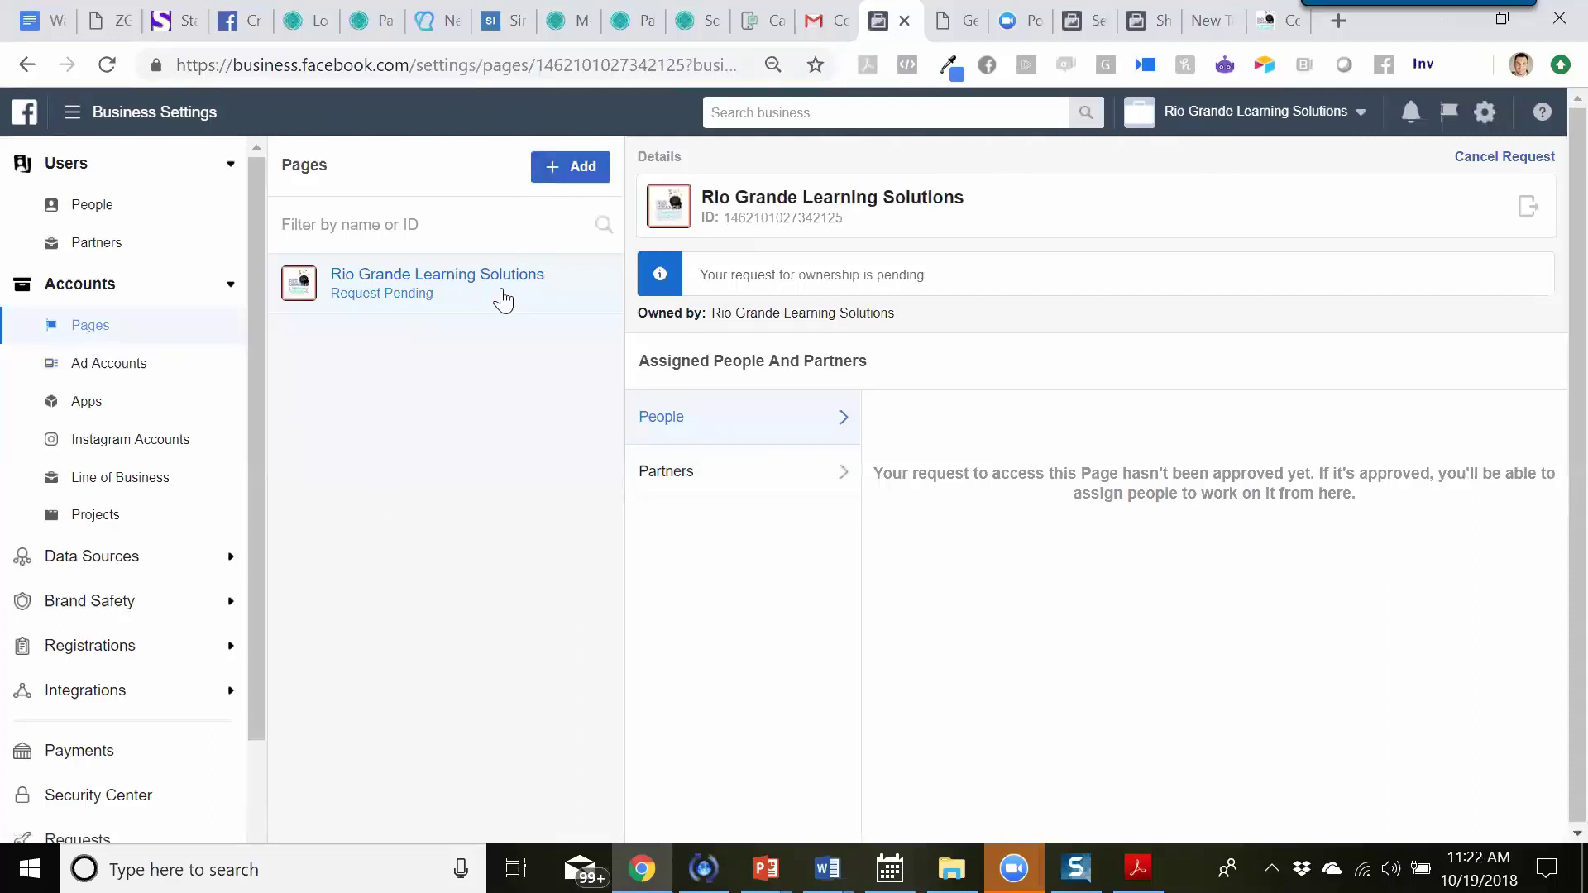
pyautogui.click(545, 192)
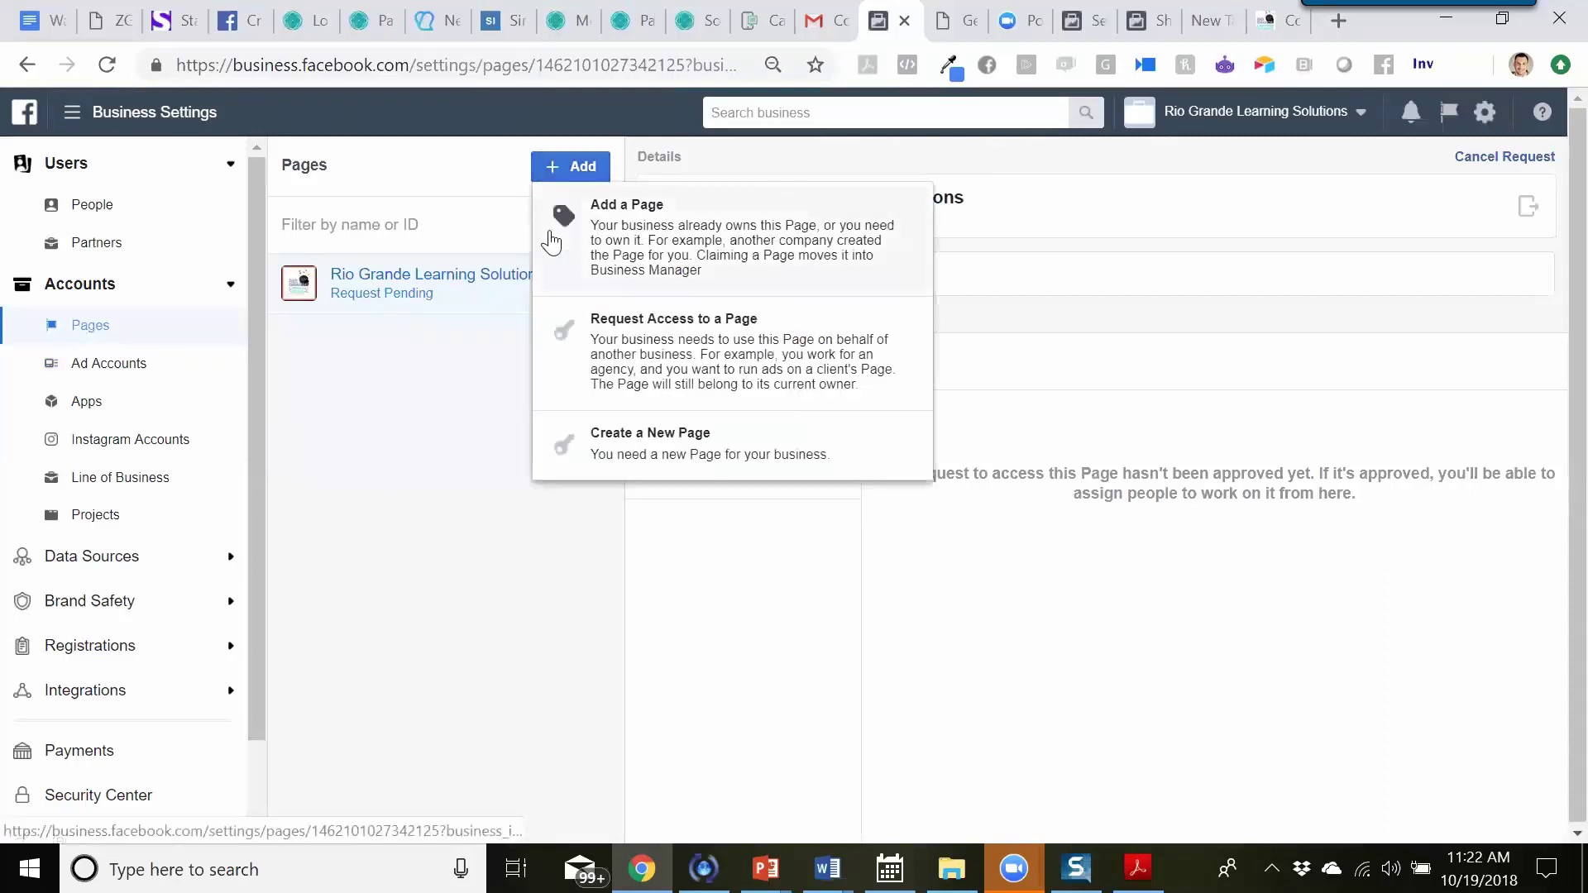
pyautogui.click(468, 402)
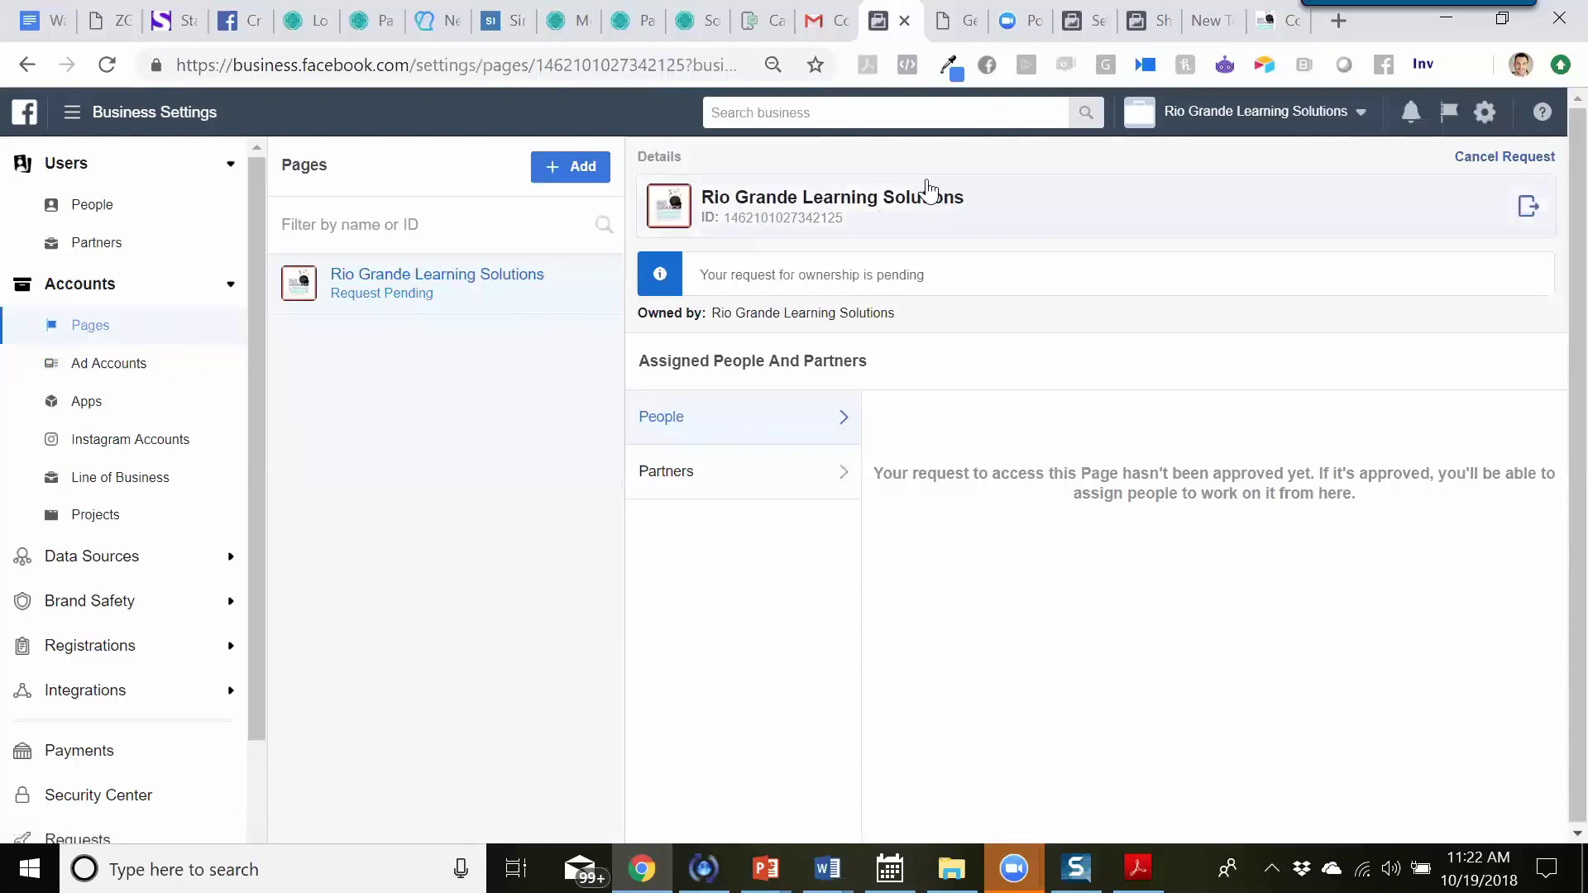
pyautogui.click(546, 165)
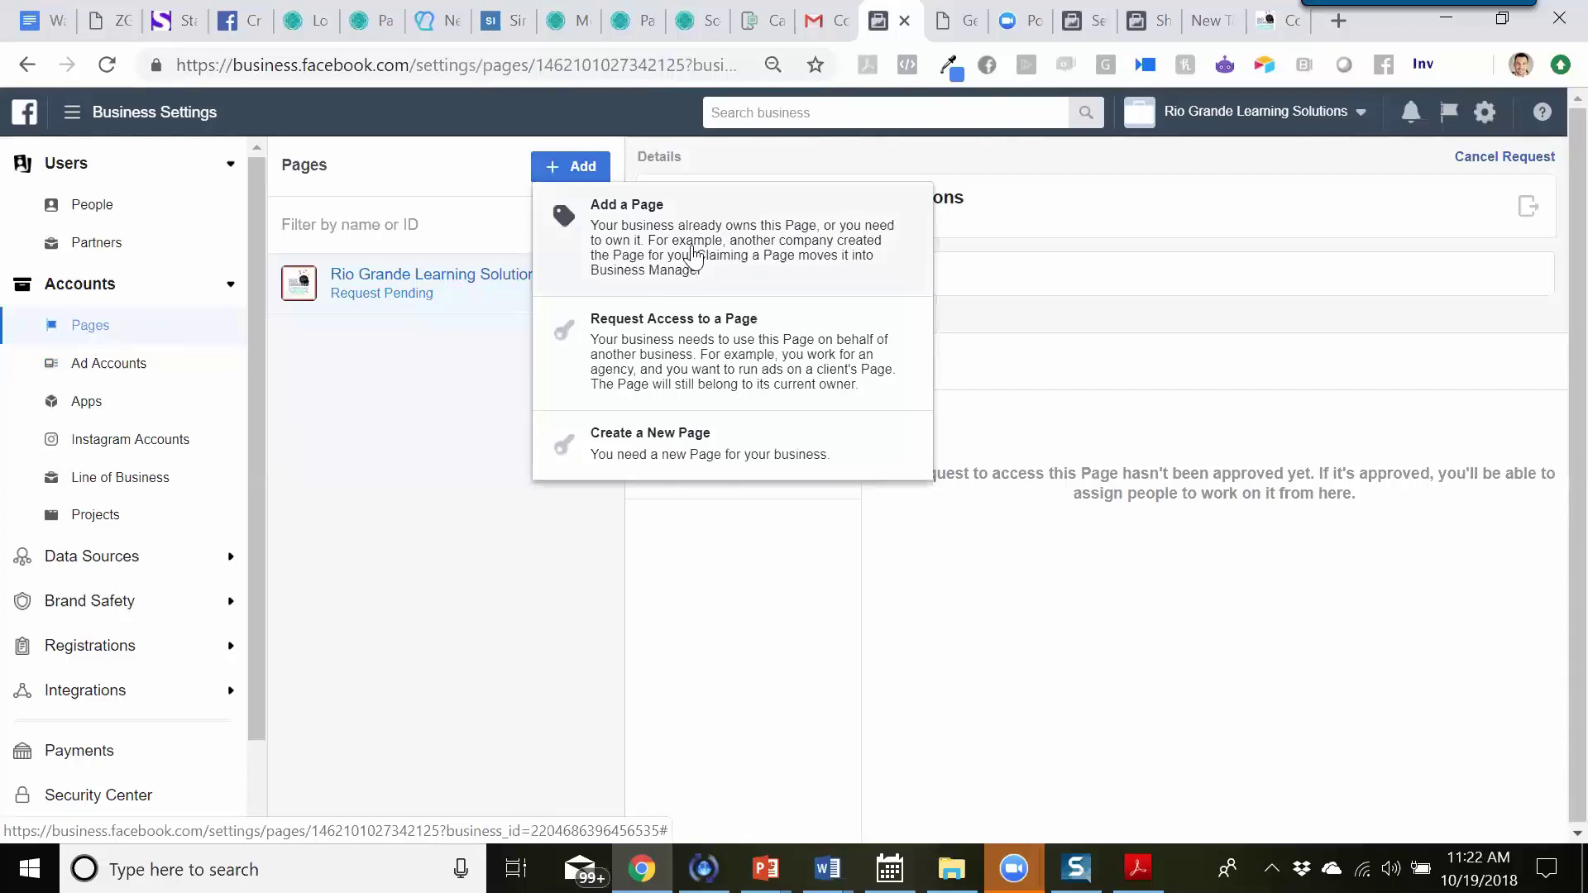
pyautogui.click(502, 367)
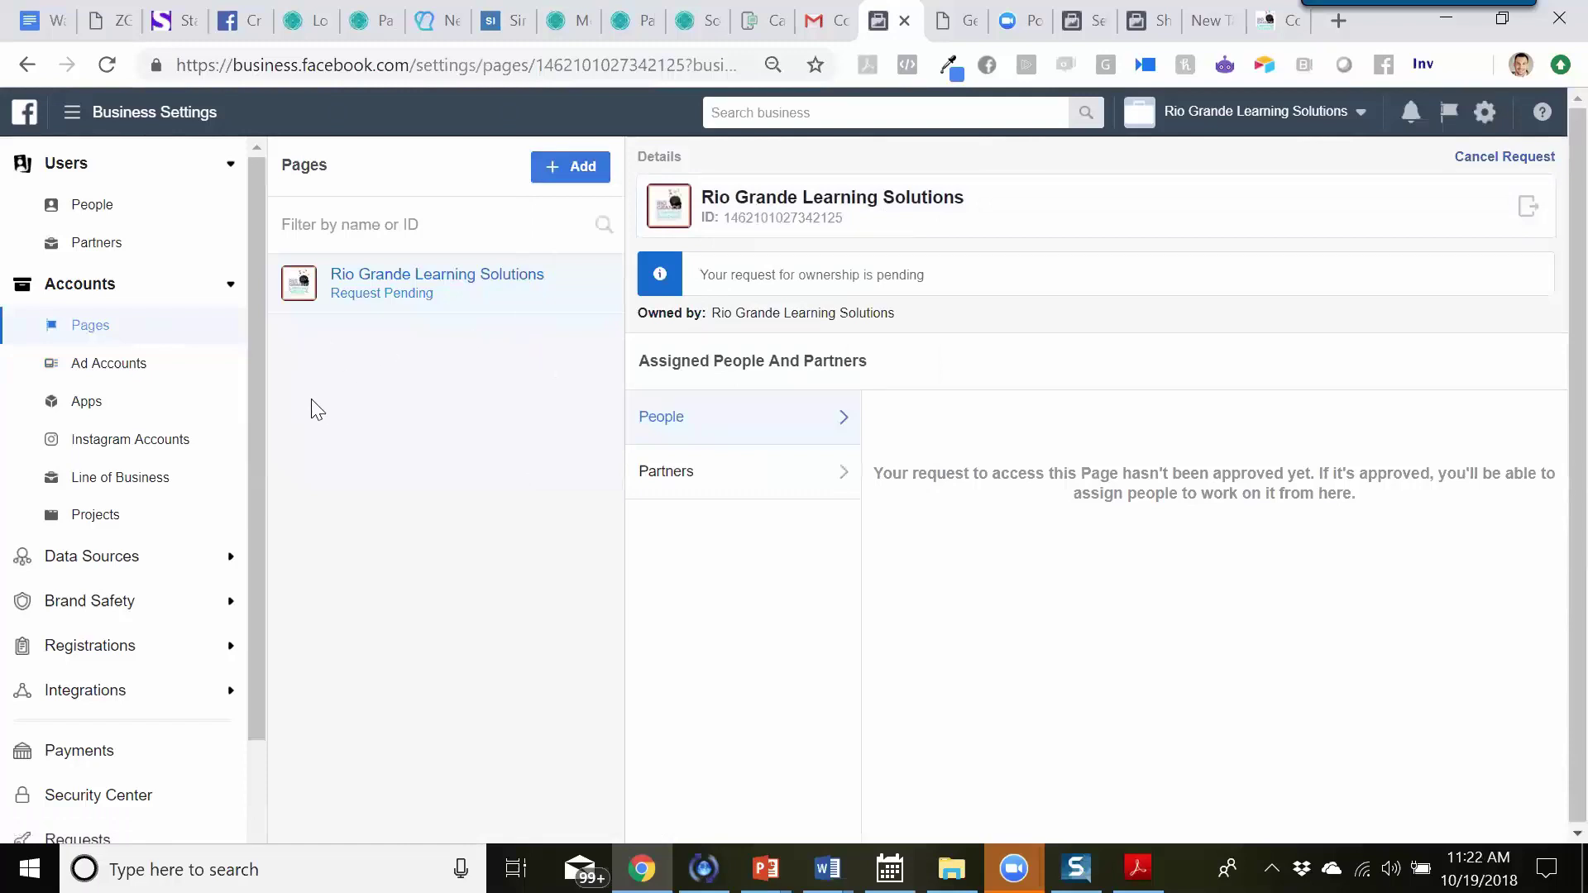
pyautogui.click(130, 372)
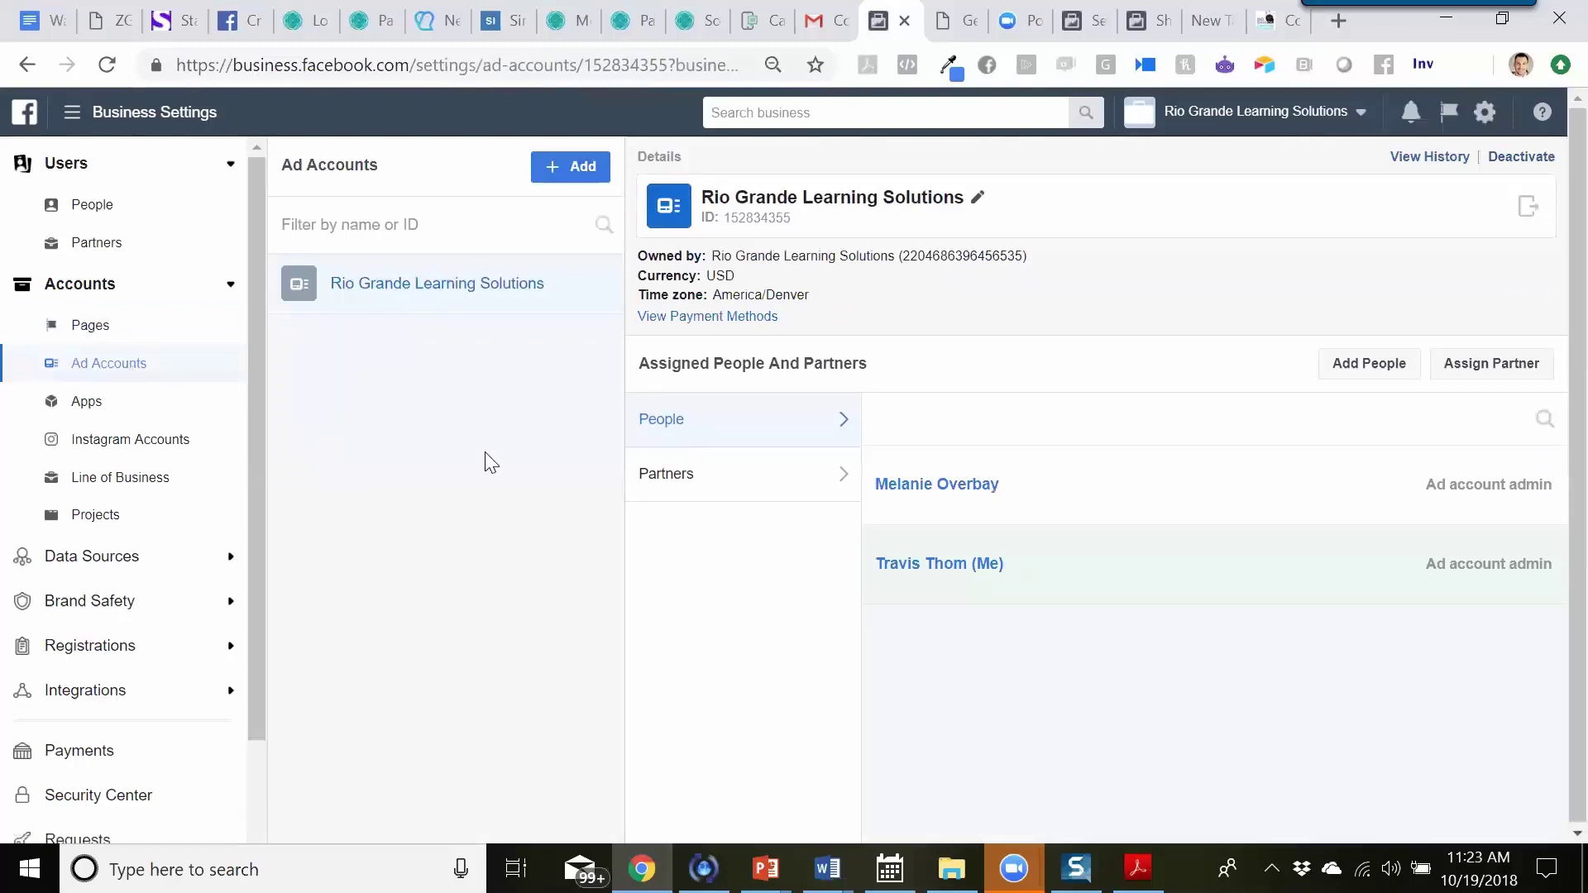